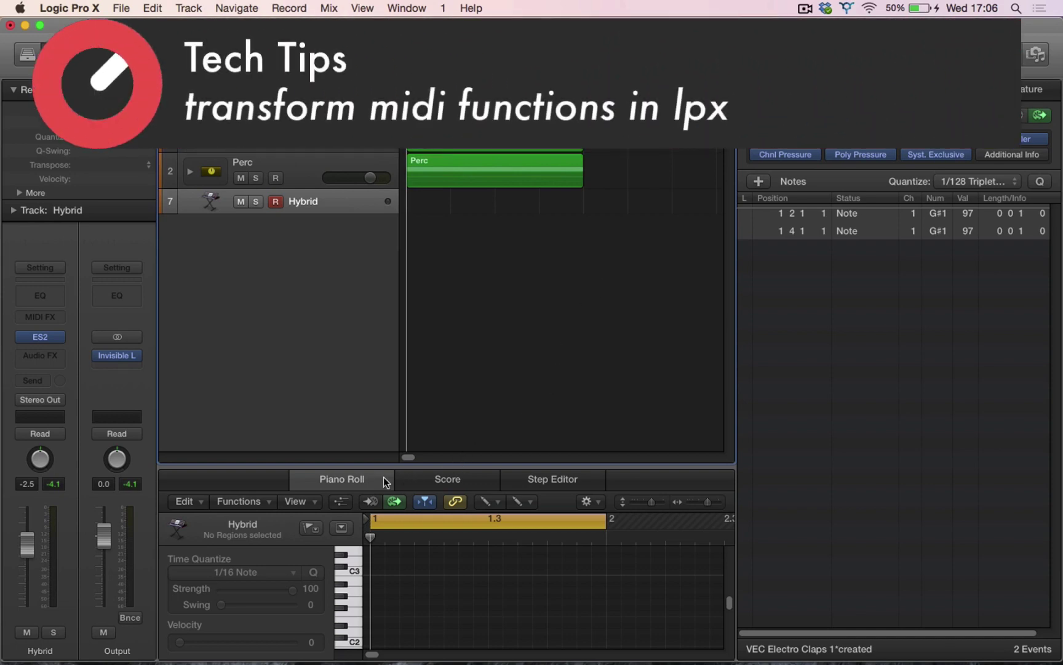
Record four A1 bass notes on the Hybrid track.
click(268, 501)
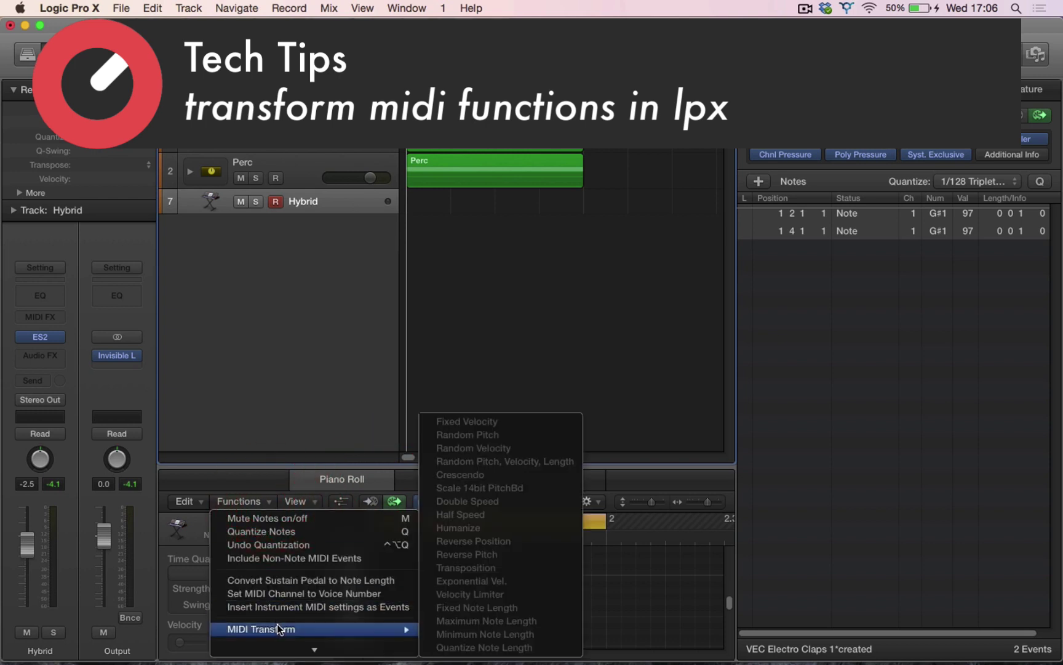
click(406, 546)
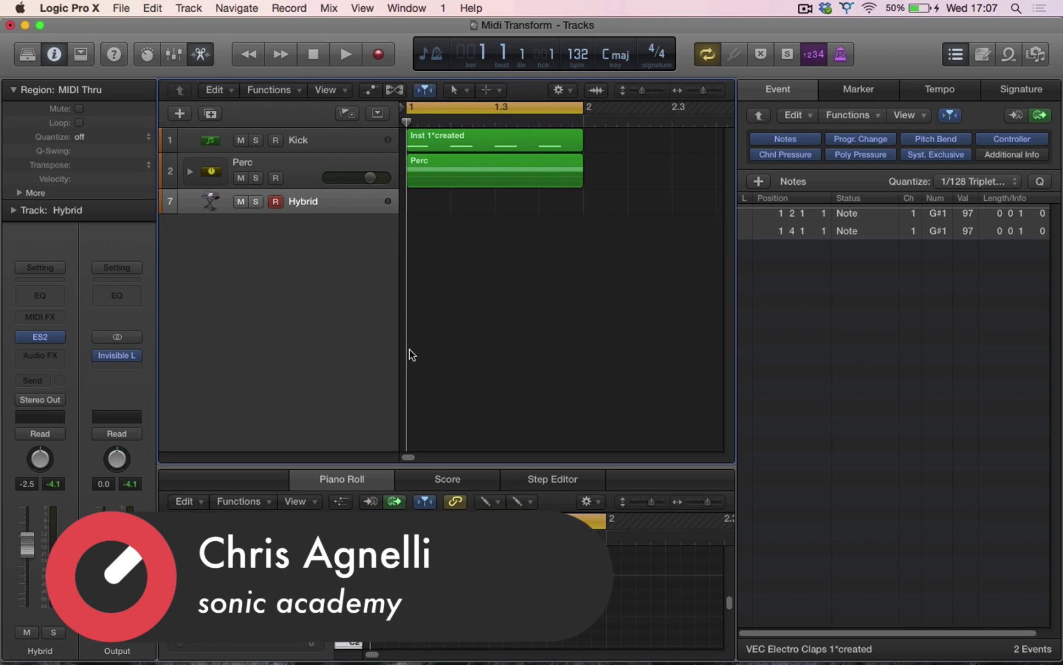
key(space)
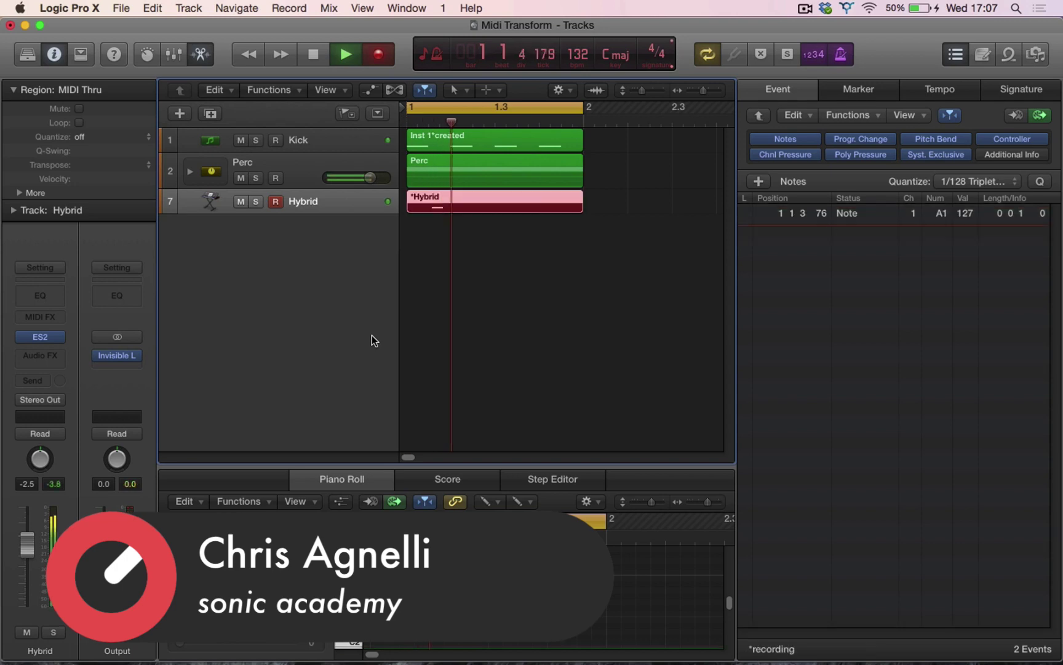
key(space)
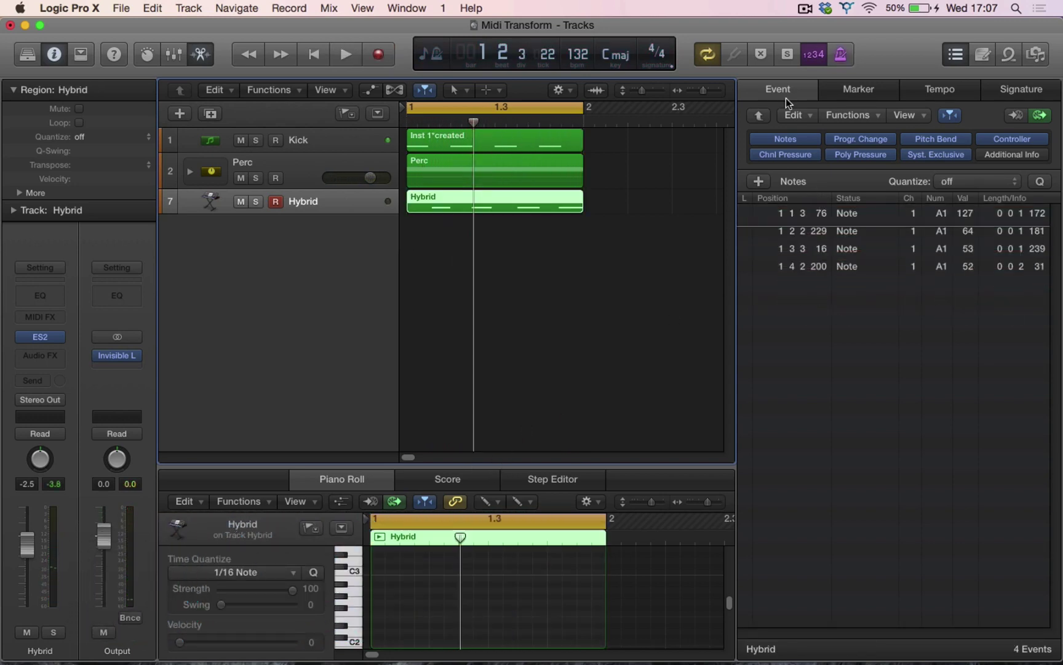
Switch to the Pointer Tool and drag the divider up to enlarge the Piano Roll.
scroll(511, 591, down, 5)
right_click(511, 575)
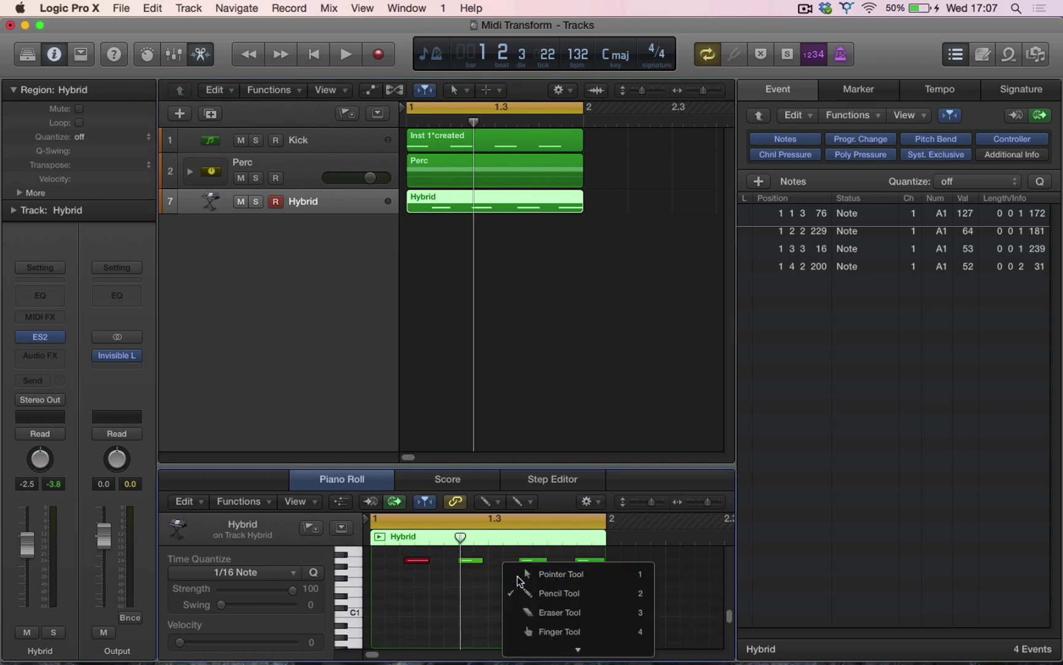
click(520, 573)
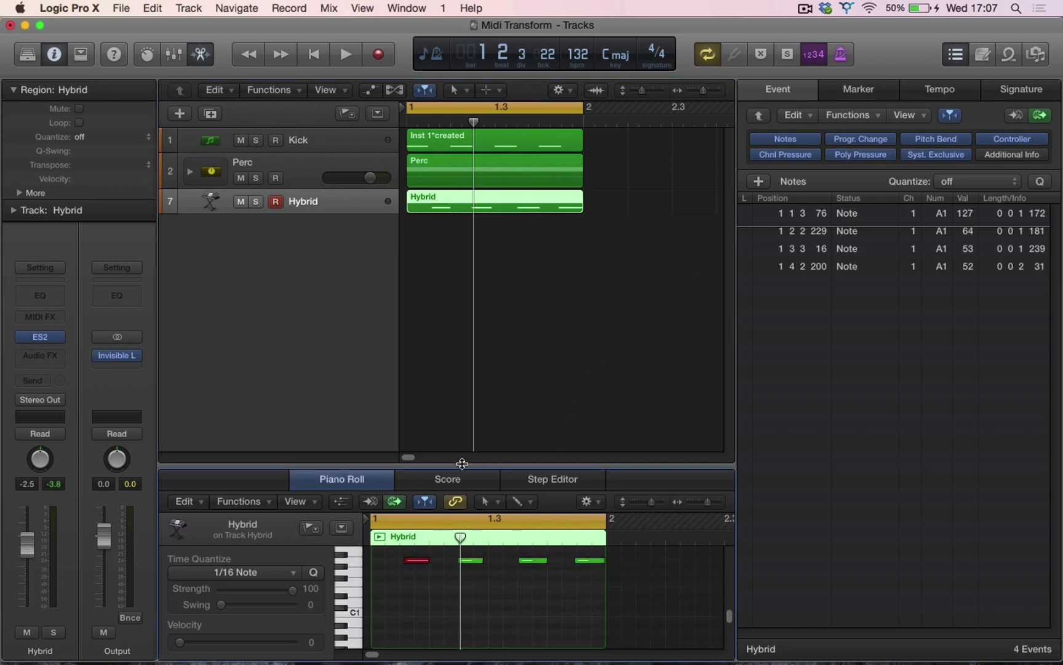
drag(462, 463, 483, 382)
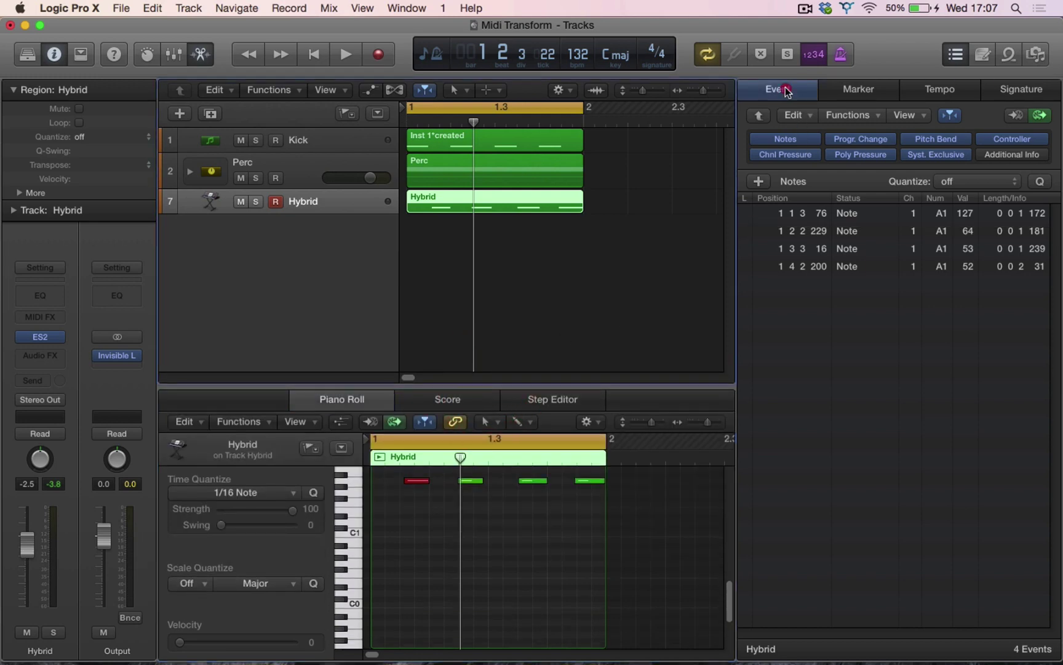
Hide the Event List and zoom the Tracks area and Piano Roll onto the bar 1 Hybrid region.
click(786, 92)
scroll(544, 507, up, 3)
key(super+Right)
key(super+Left)
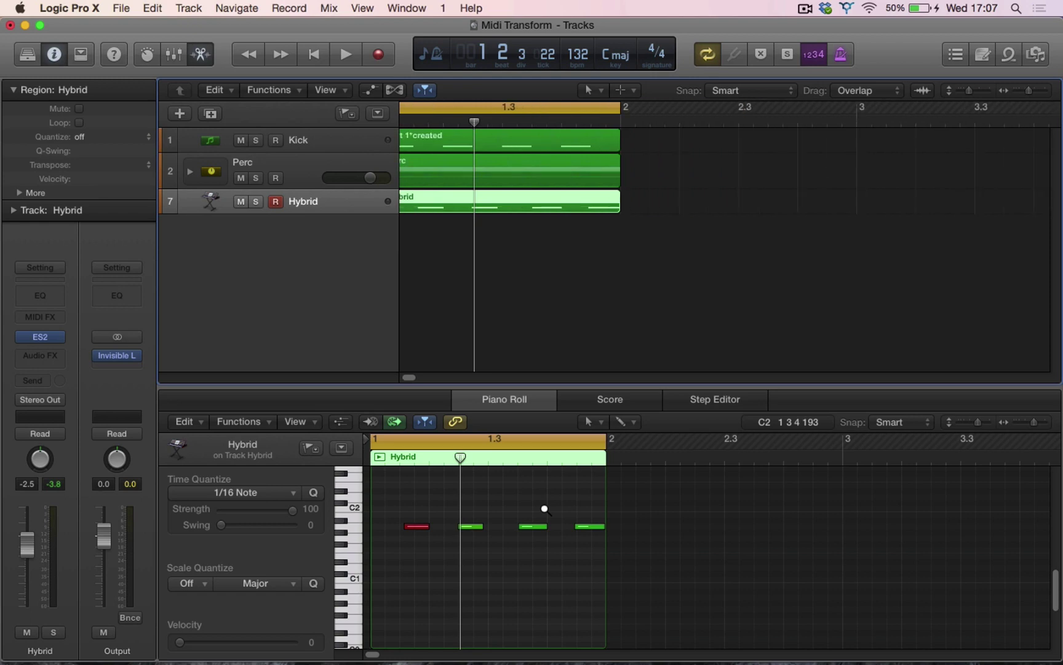
click(533, 405)
key(super+Right)
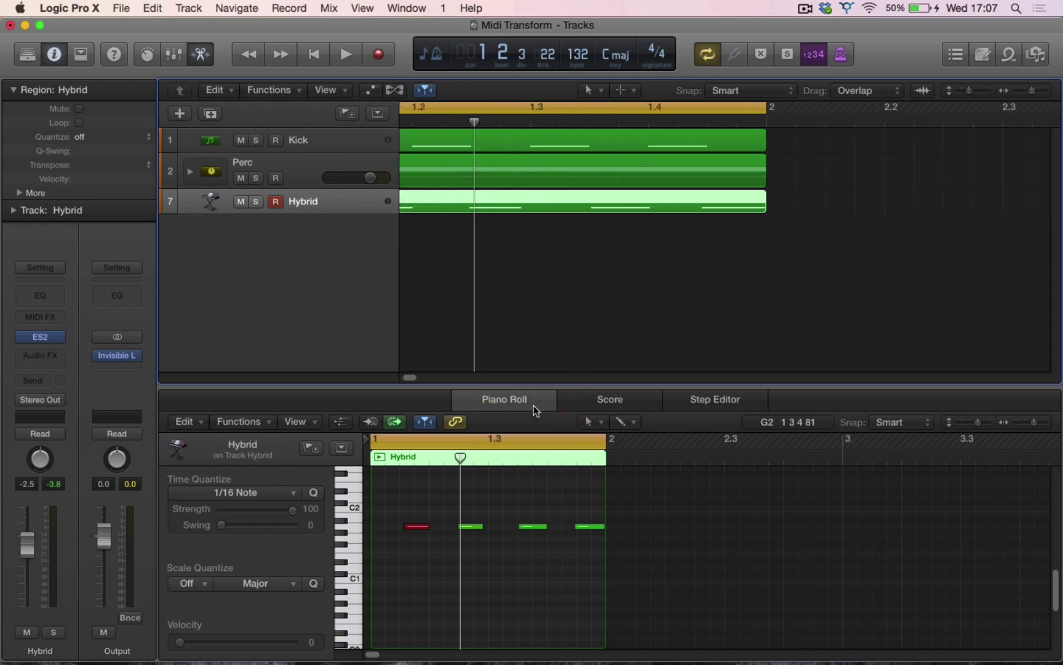
click(412, 406)
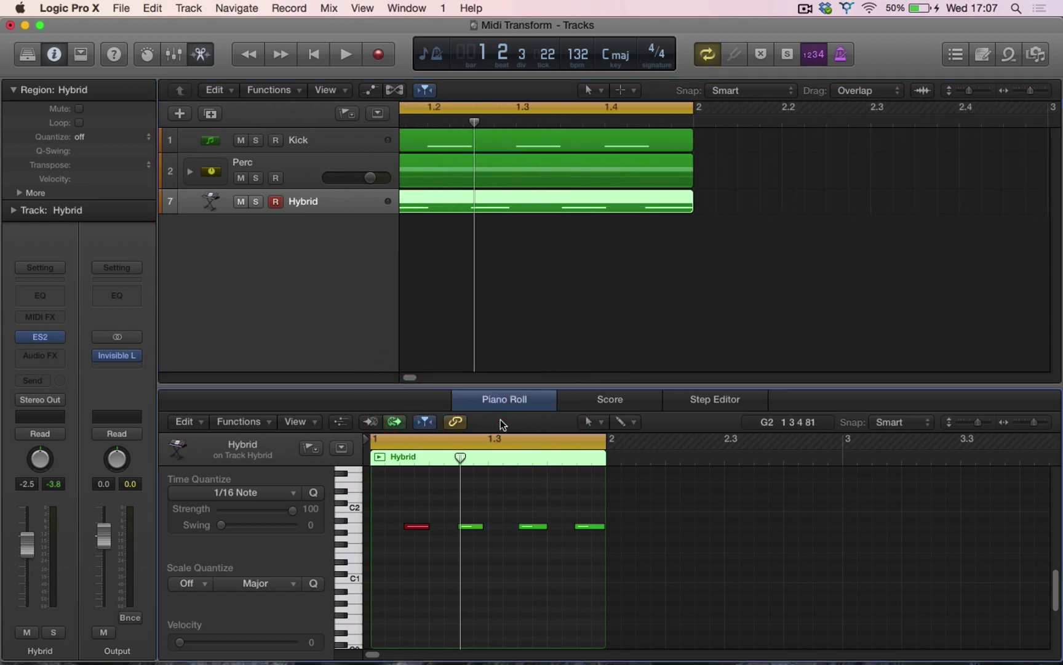
key(super+Right)
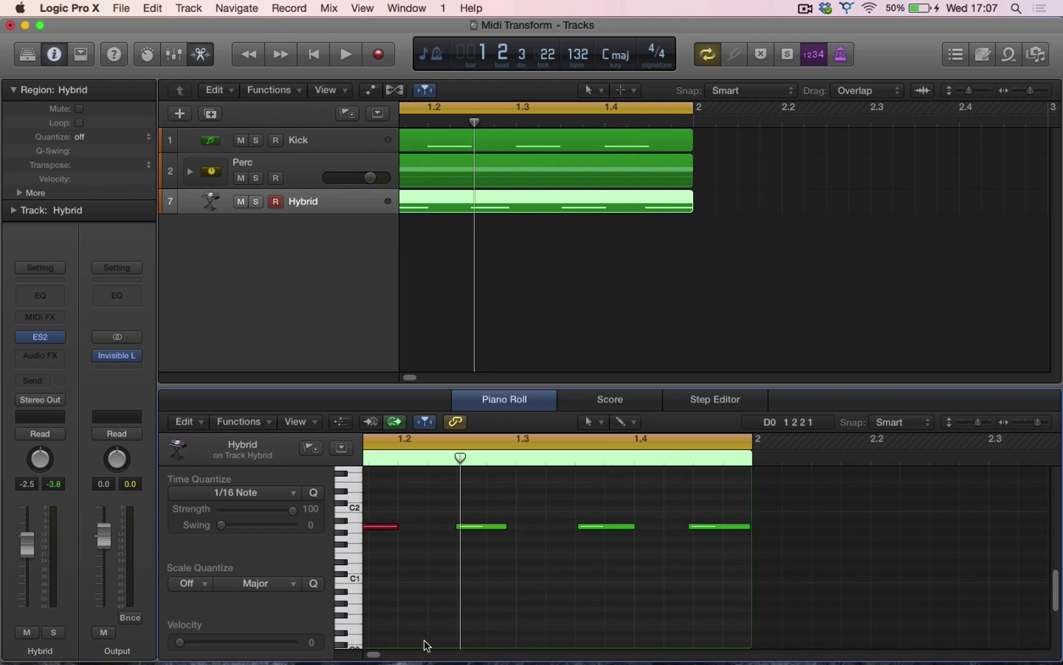
drag(373, 657, 371, 658)
key(space)
key(space)
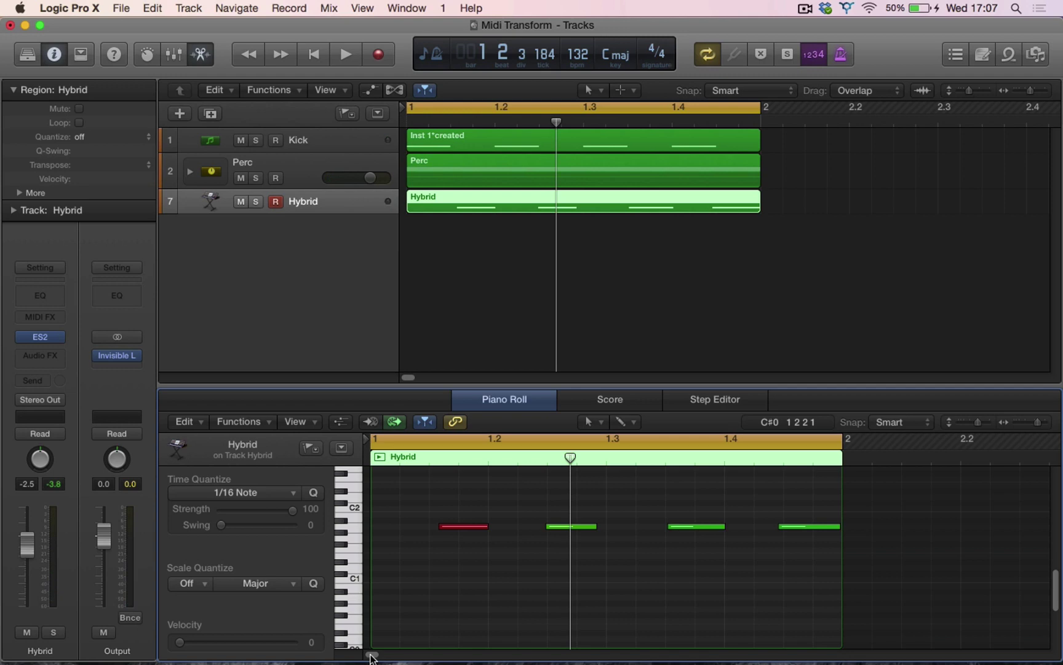
Option-drag a copy of the Hybrid region to bar 2.
click(314, 492)
drag(493, 199, 845, 212)
key(super+Left)
key(super+Left)
Quantize the first region's four A1 notes, play them back, then undo the quantize.
click(462, 198)
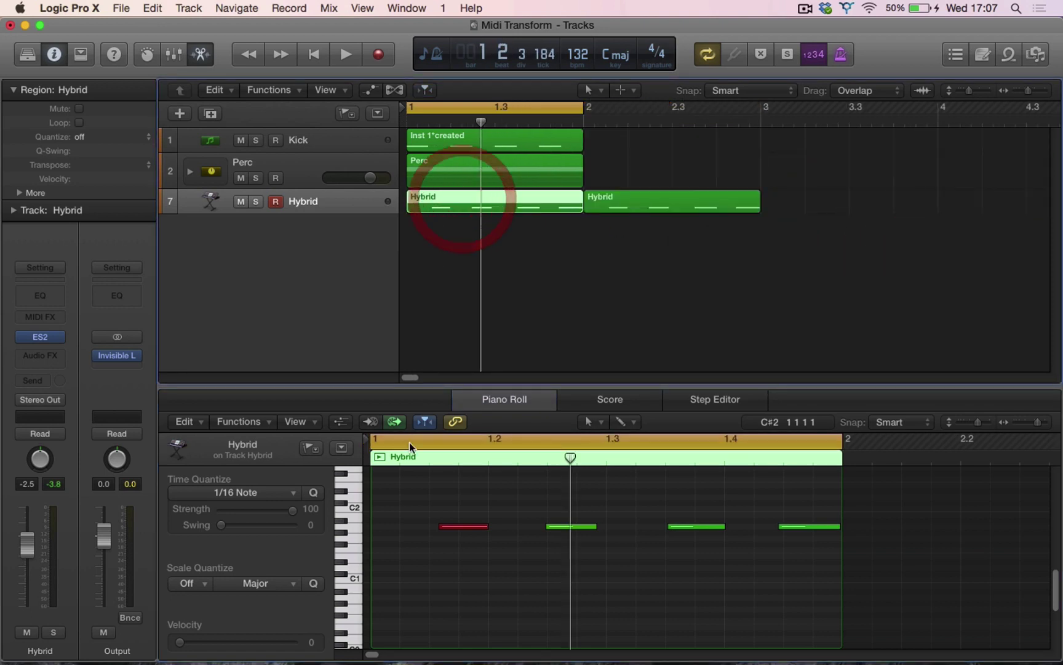
click(313, 492)
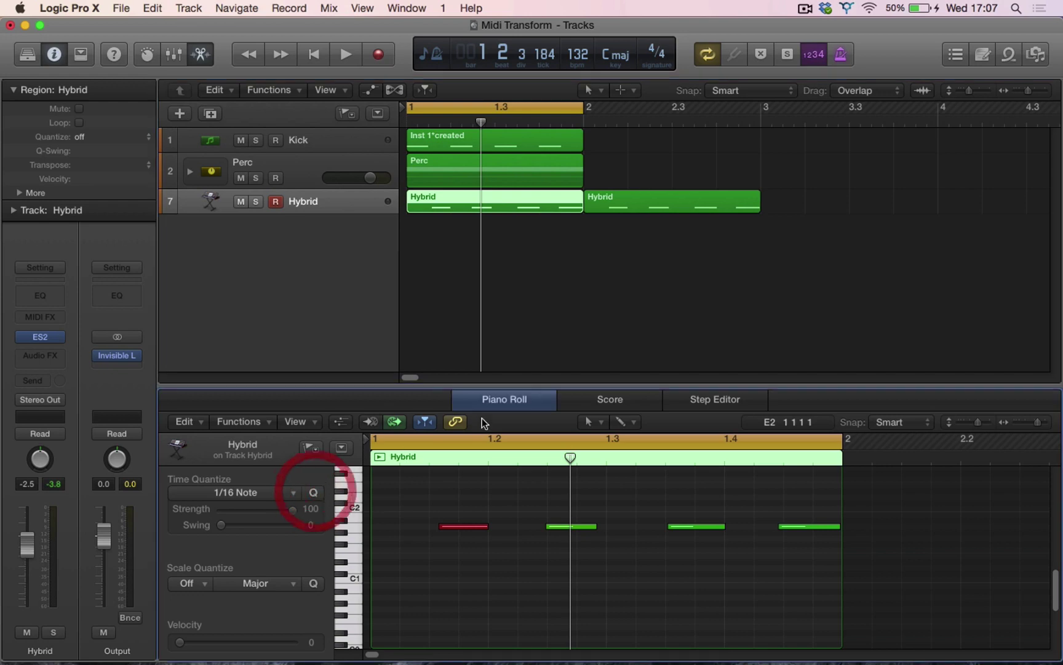
click(349, 526)
click(313, 492)
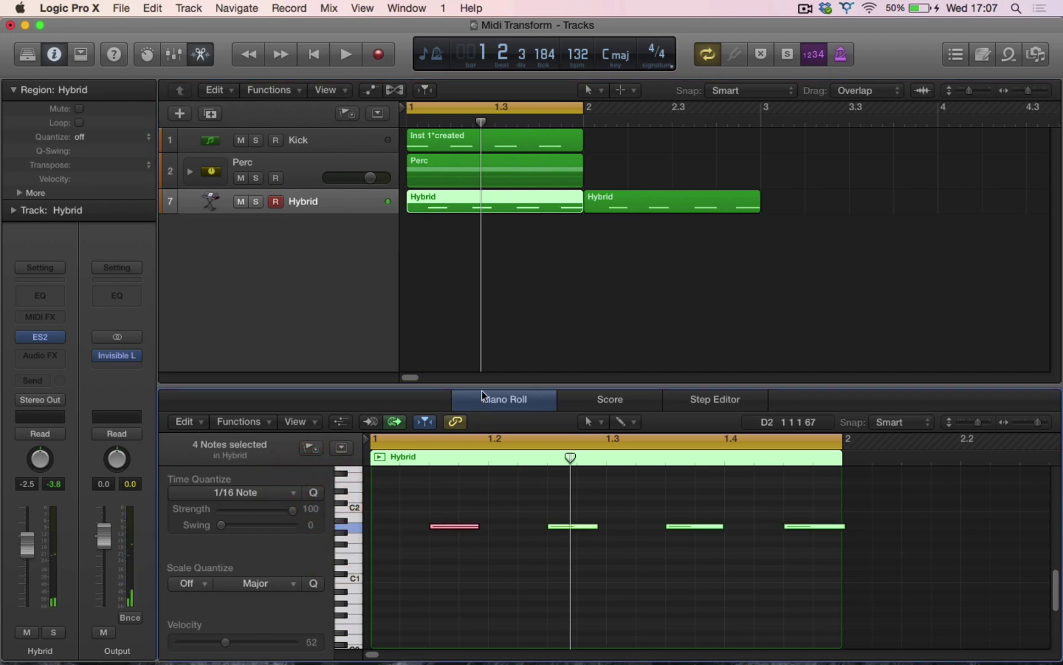
click(625, 200)
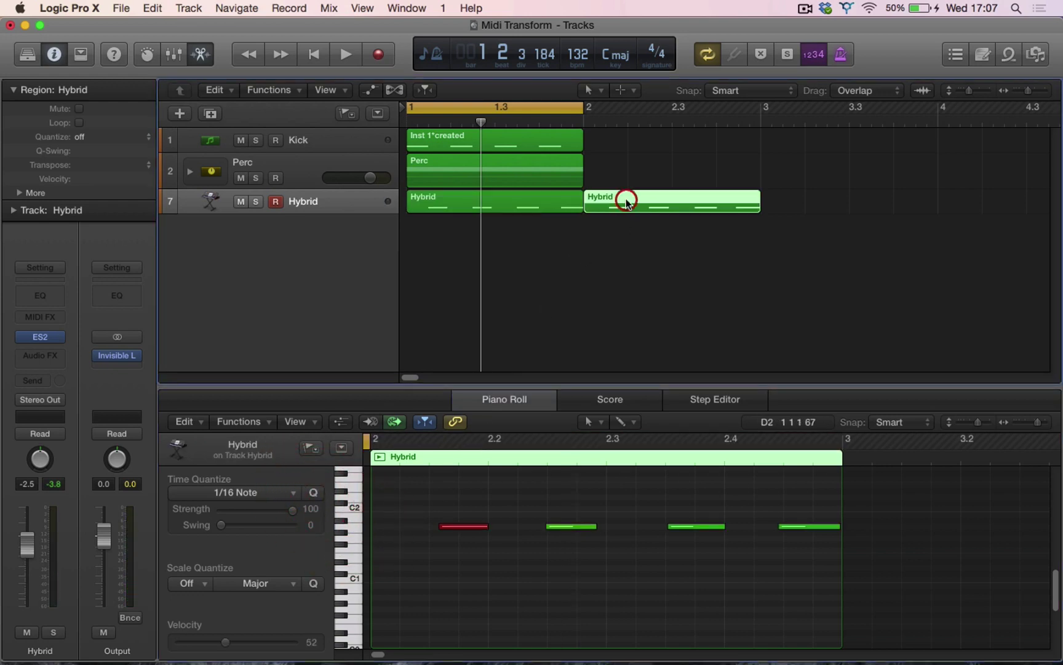
click(482, 205)
key(space)
key(space)
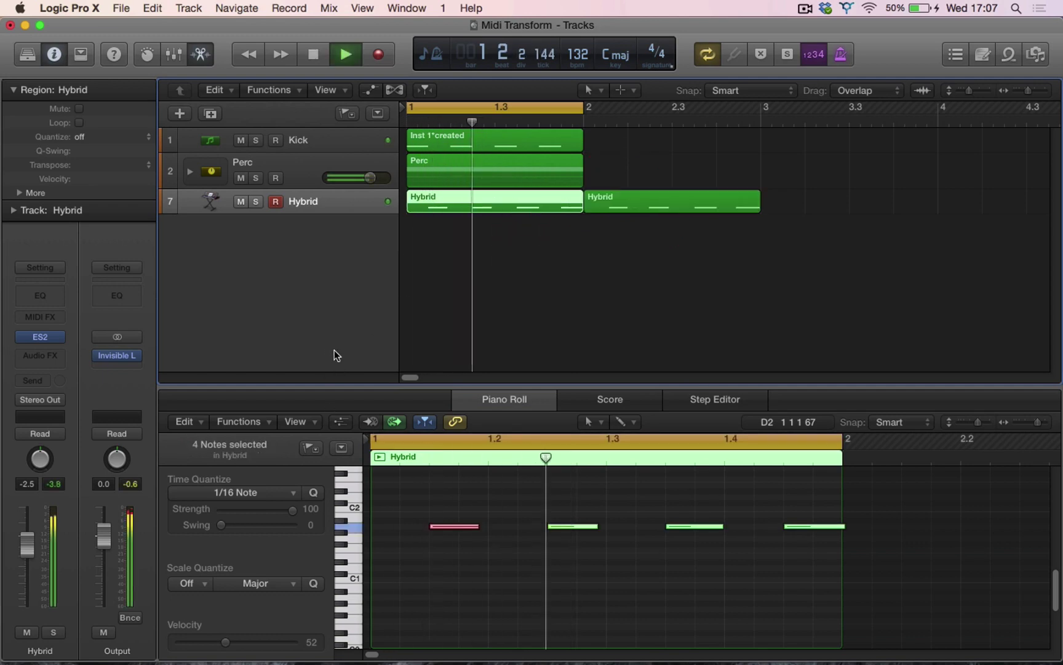
key(super+z)
Select both Hybrid regions and set their Region Quantize to 1/16 Note.
drag(610, 260, 561, 203)
click(139, 143)
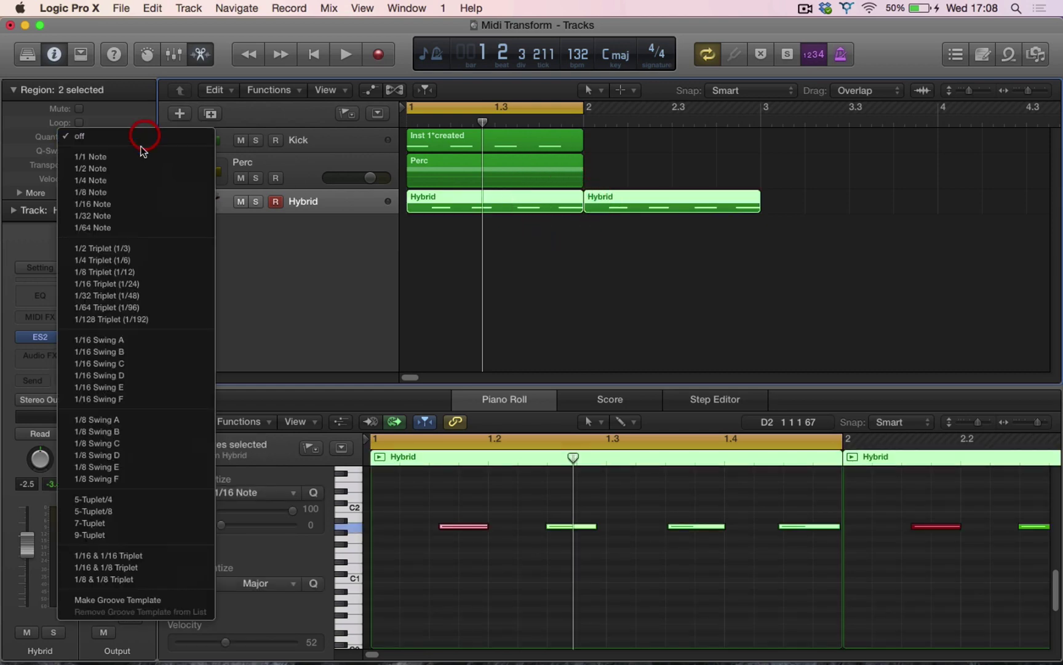
click(131, 204)
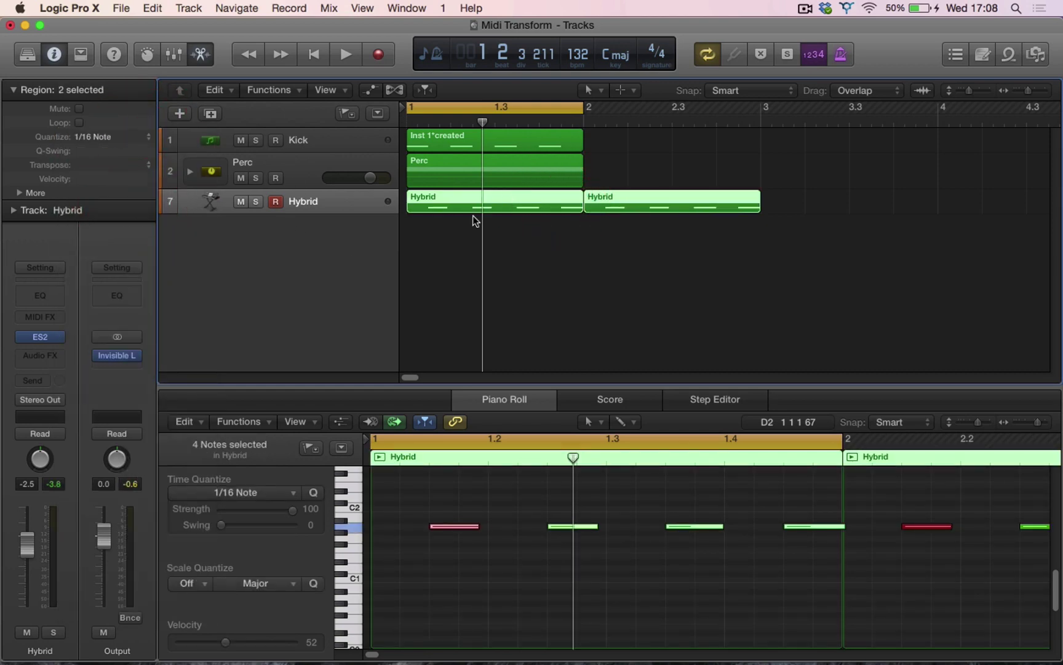
click(523, 238)
click(780, 120)
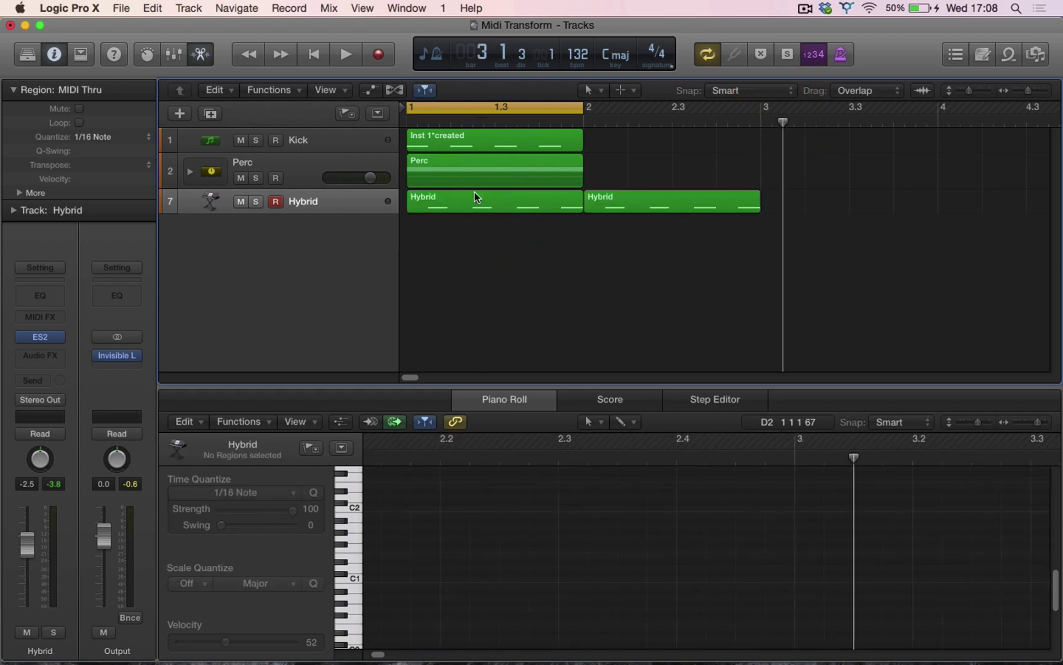
click(148, 138)
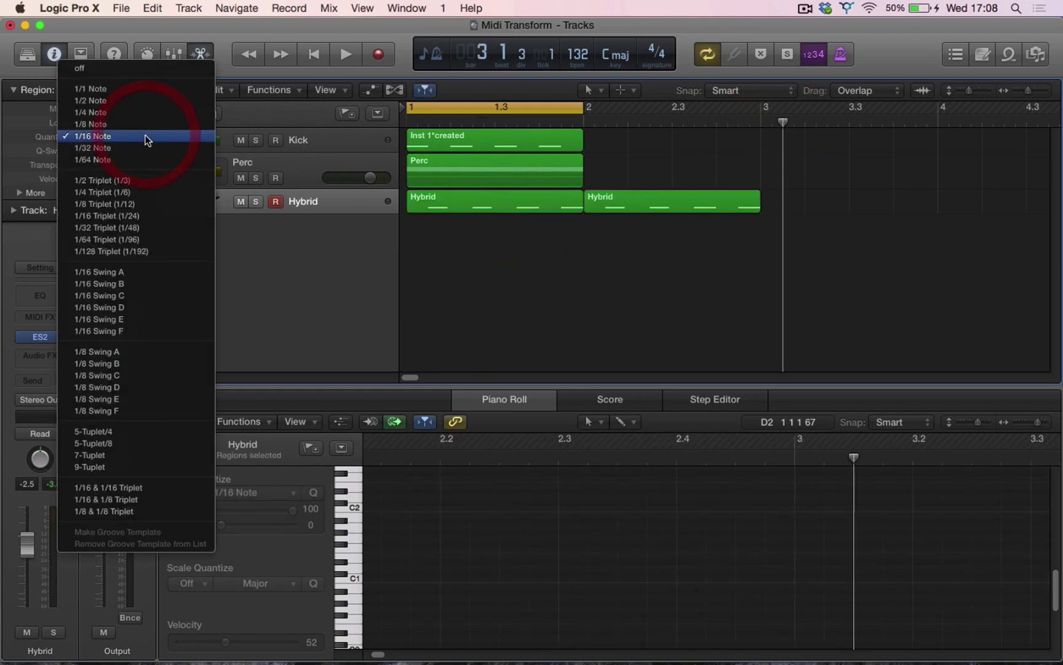
click(146, 136)
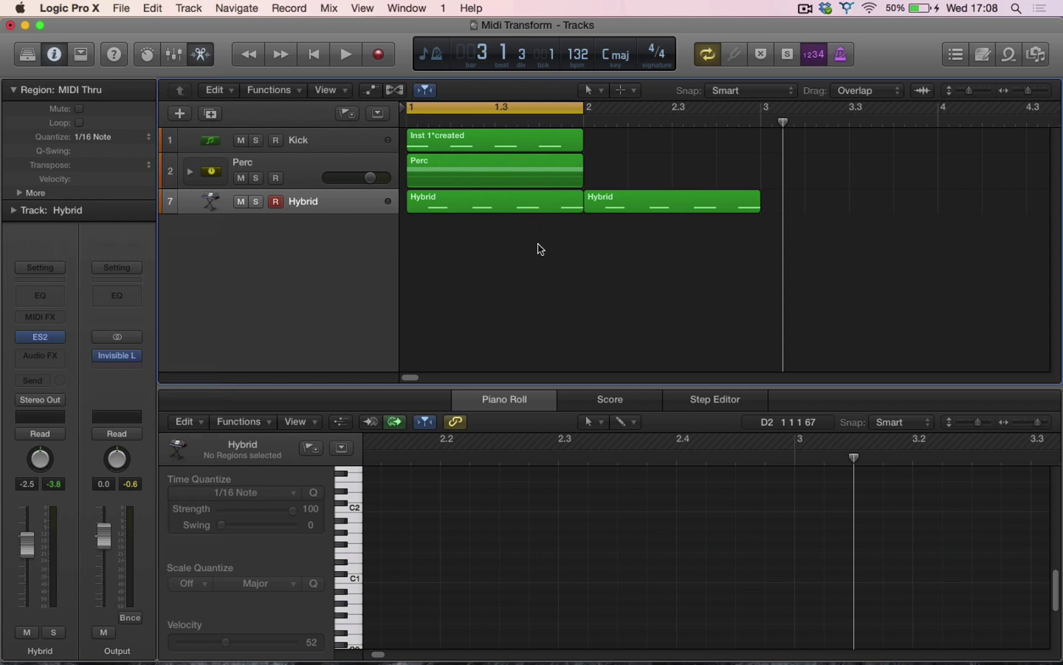
click(511, 242)
click(429, 205)
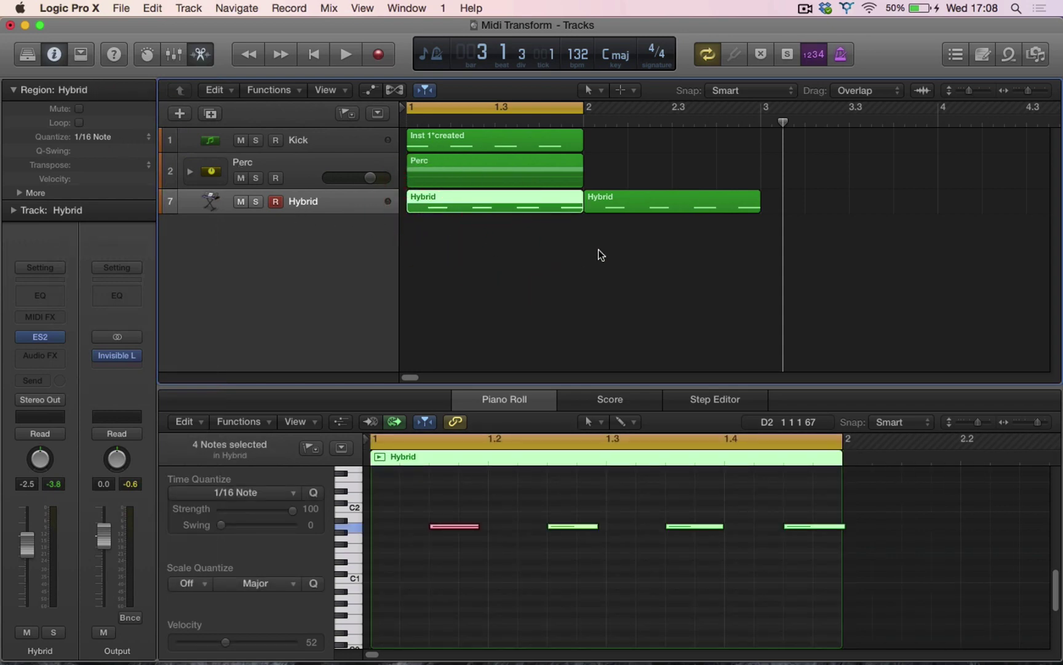
click(789, 215)
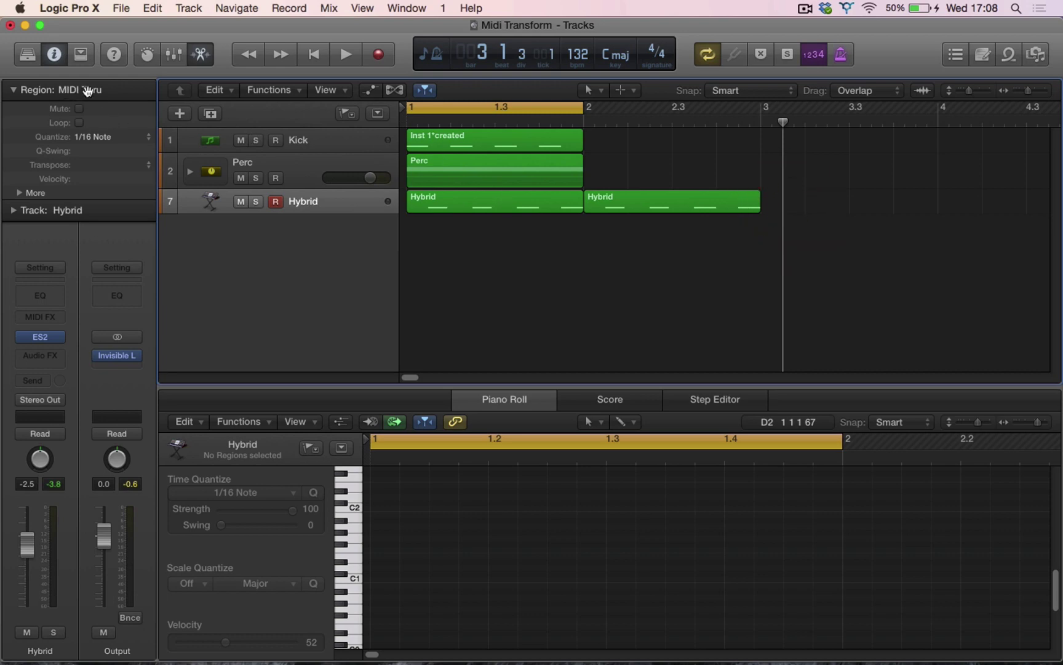
click(141, 130)
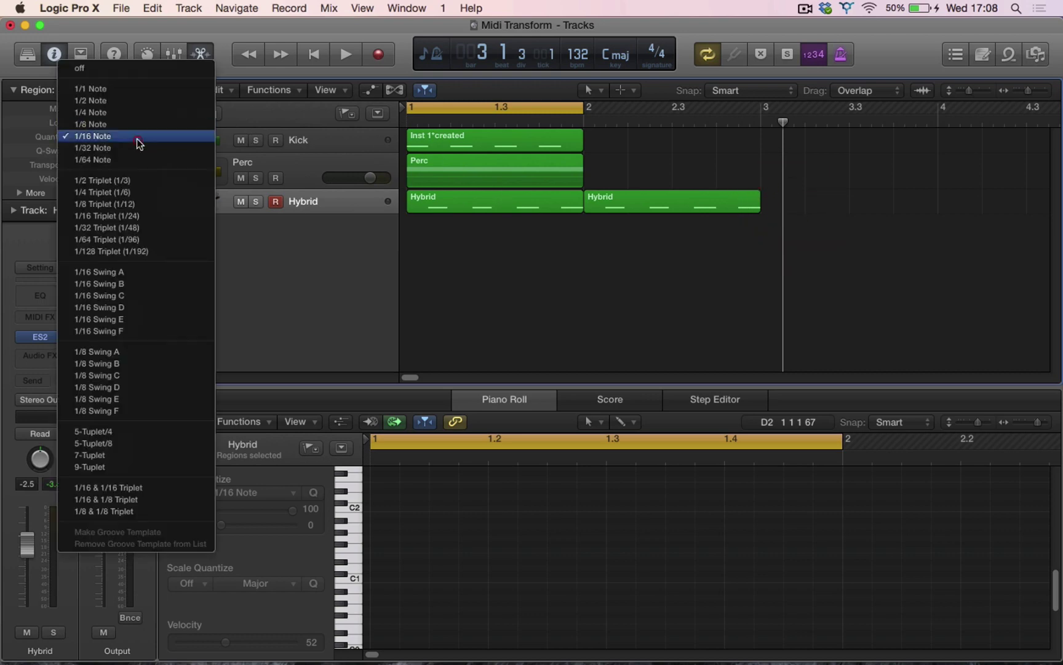
click(136, 137)
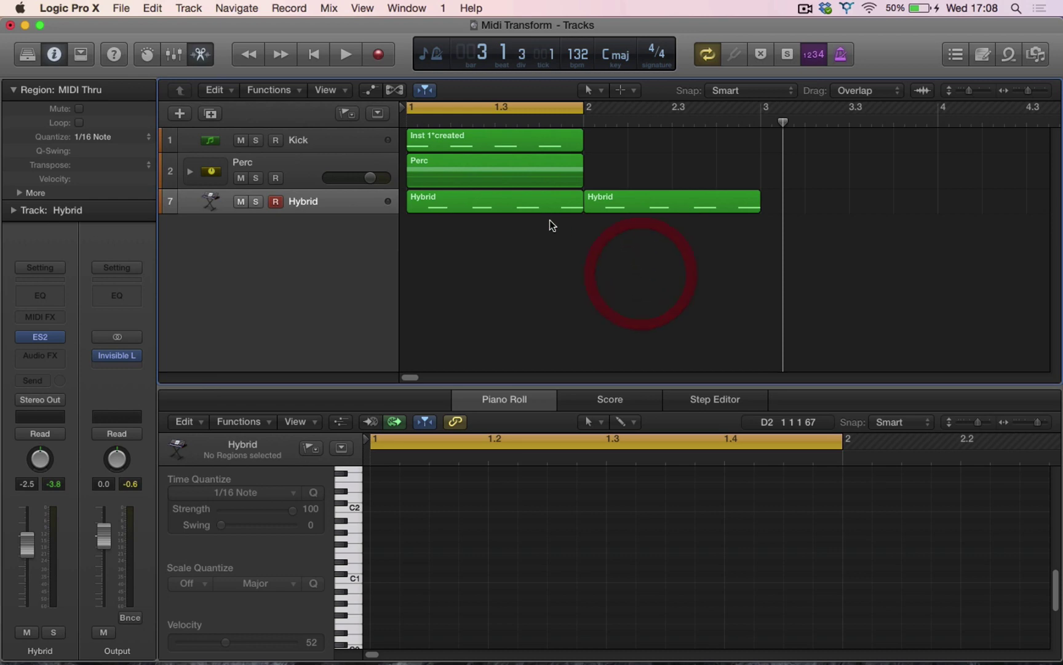
Select the first Hybrid region and show the Event list of its four A1 notes.
click(518, 201)
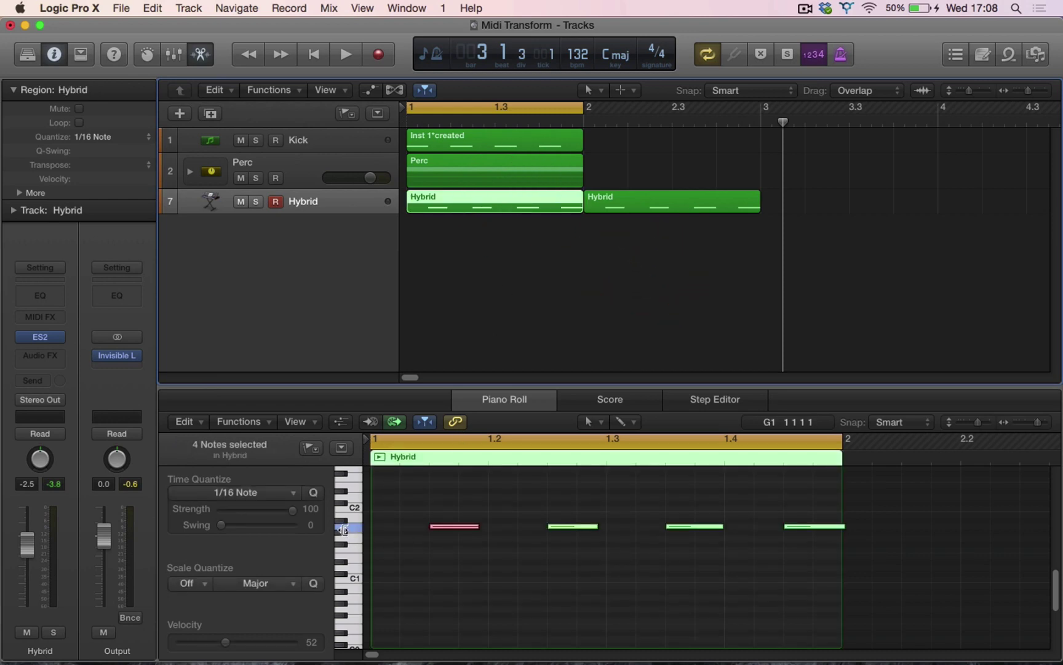
click(245, 421)
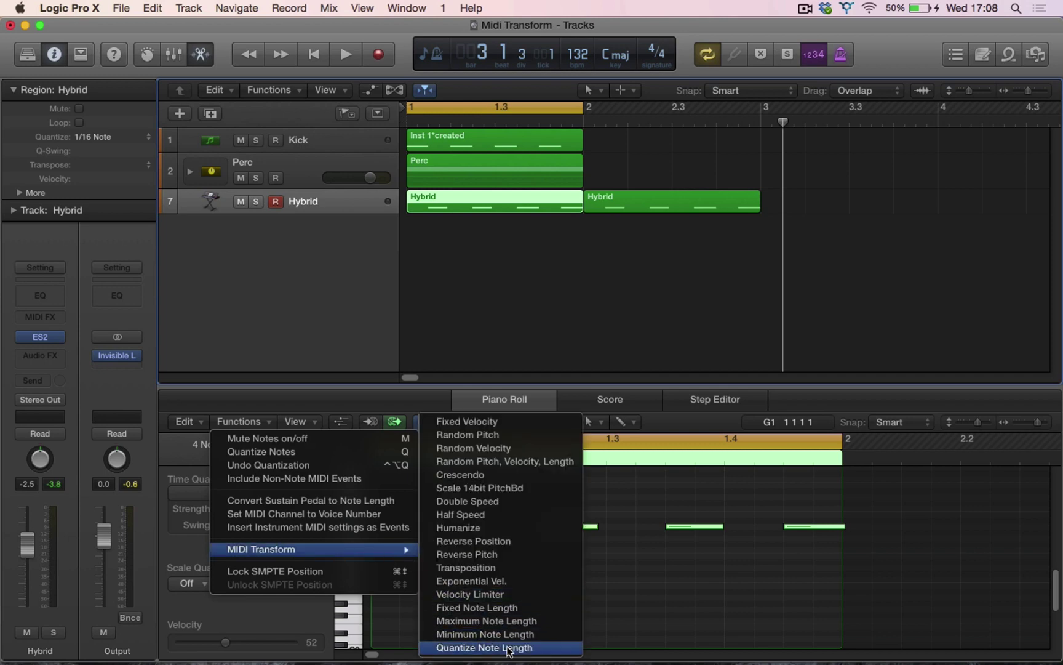
click(364, 390)
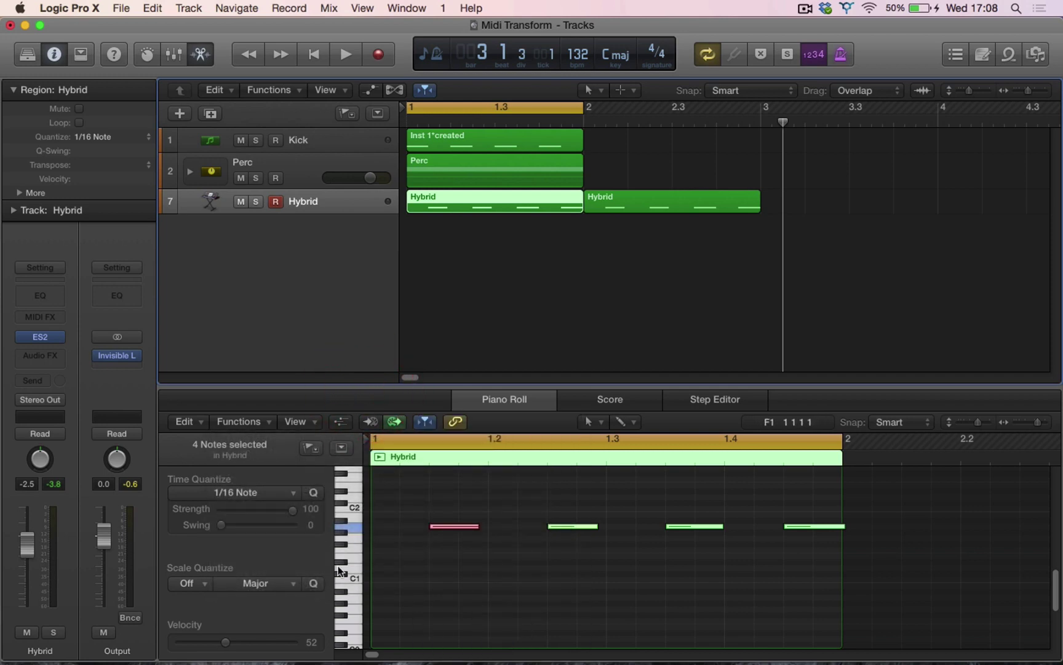
click(956, 53)
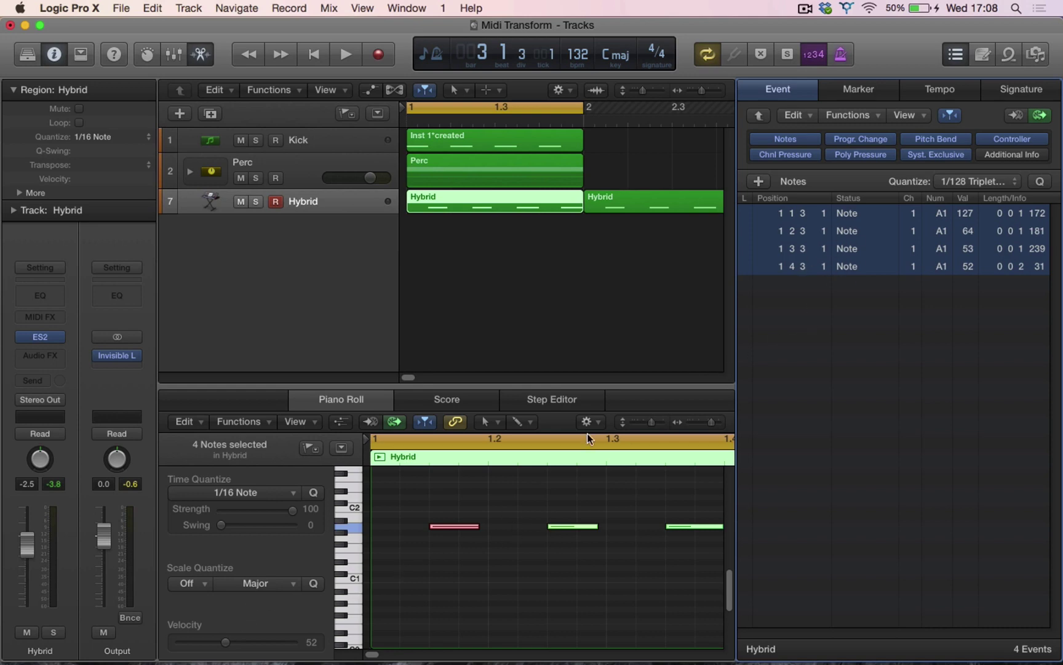
Drag the inspector's Velocity slider until all four A1 notes read 101.
drag(226, 644, 288, 653)
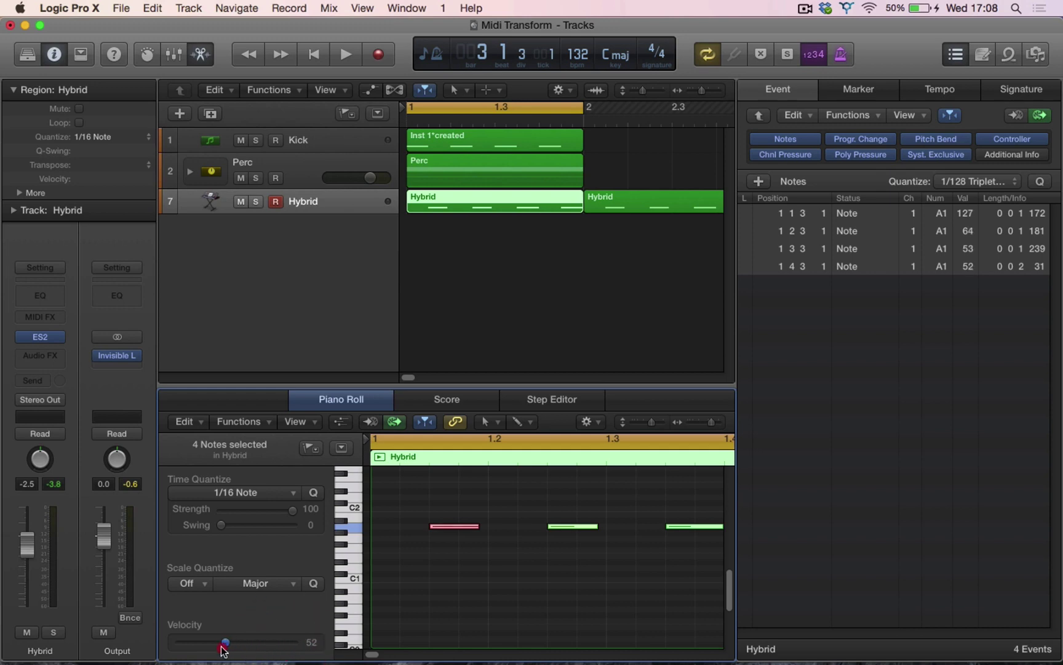
drag(221, 640, 264, 648)
drag(227, 643, 271, 643)
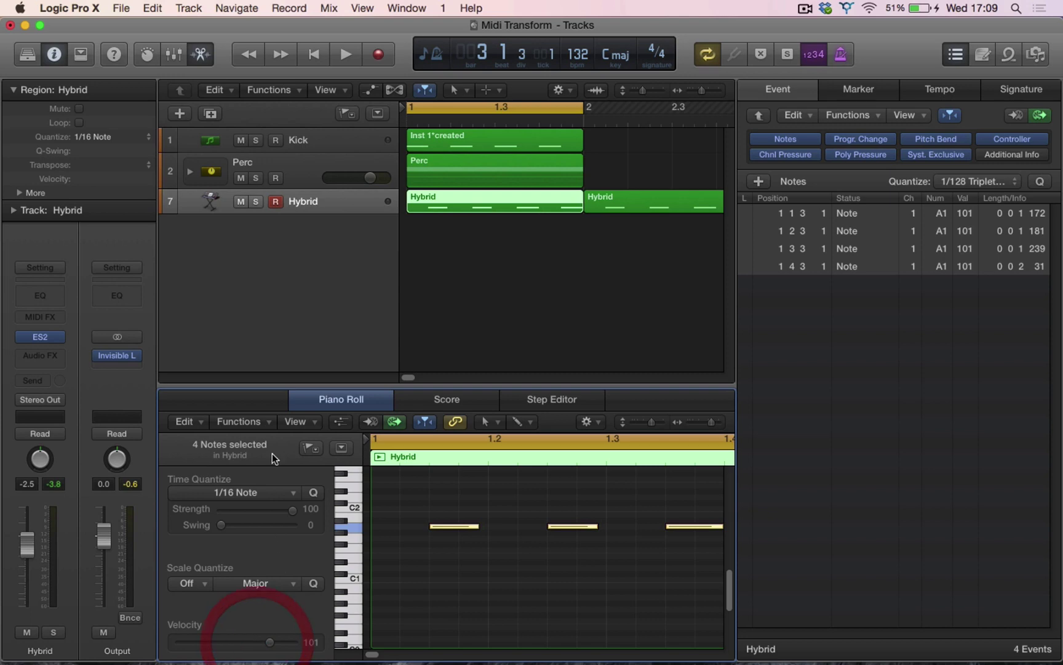
Apply the MIDI Transform Fixed Velocity preset with Fix set to 52 to the four notes.
click(265, 420)
mouse_move(291, 552)
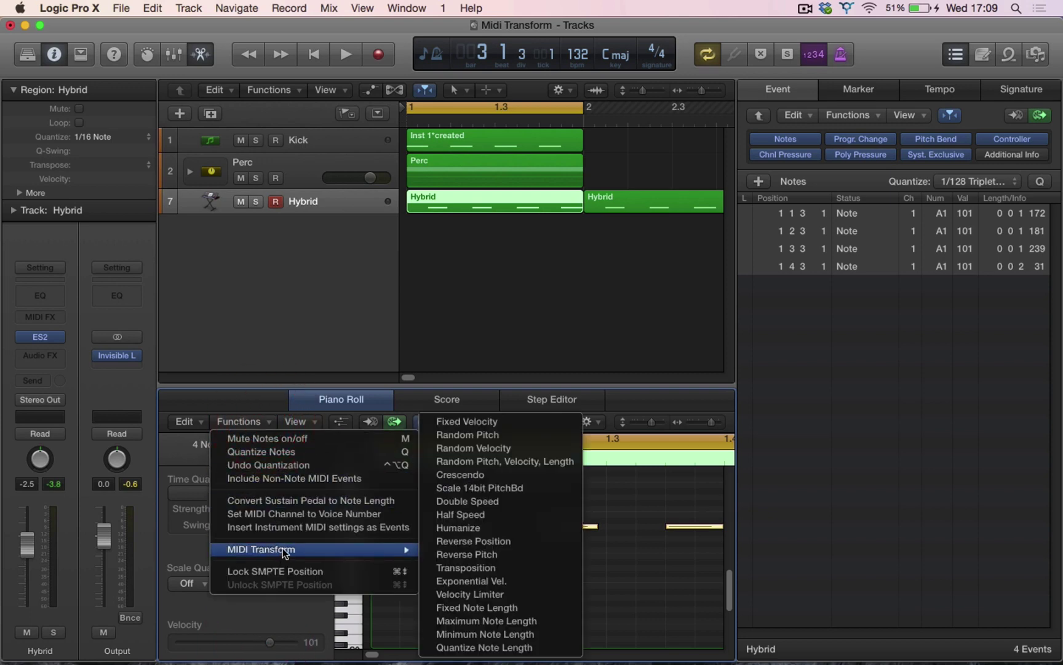
click(498, 421)
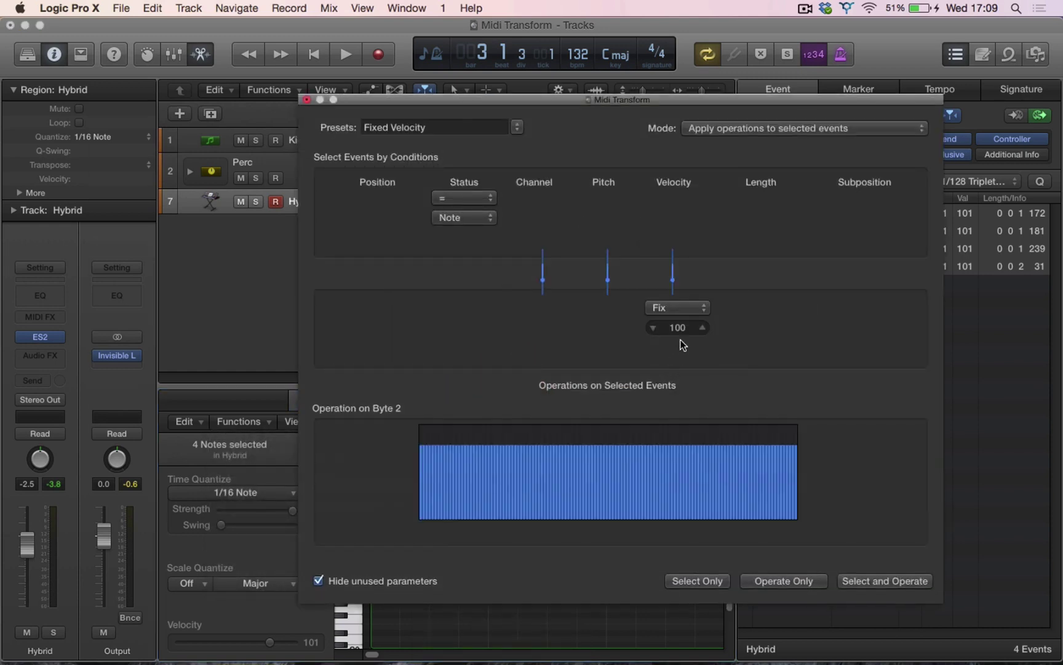
drag(679, 328, 672, 147)
drag(676, 104, 532, 28)
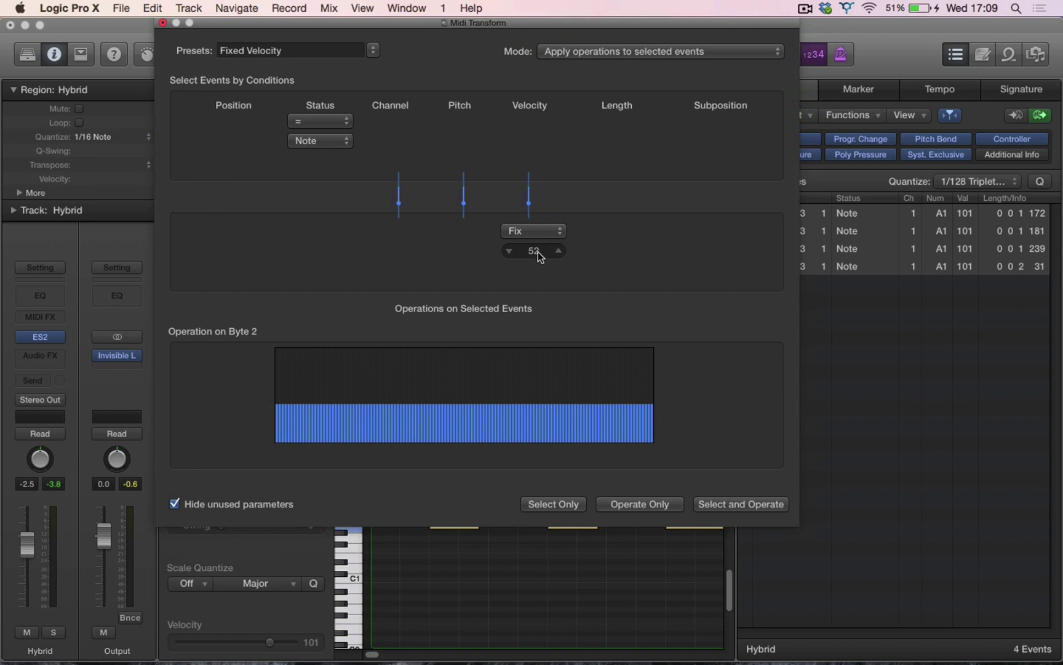
click(746, 505)
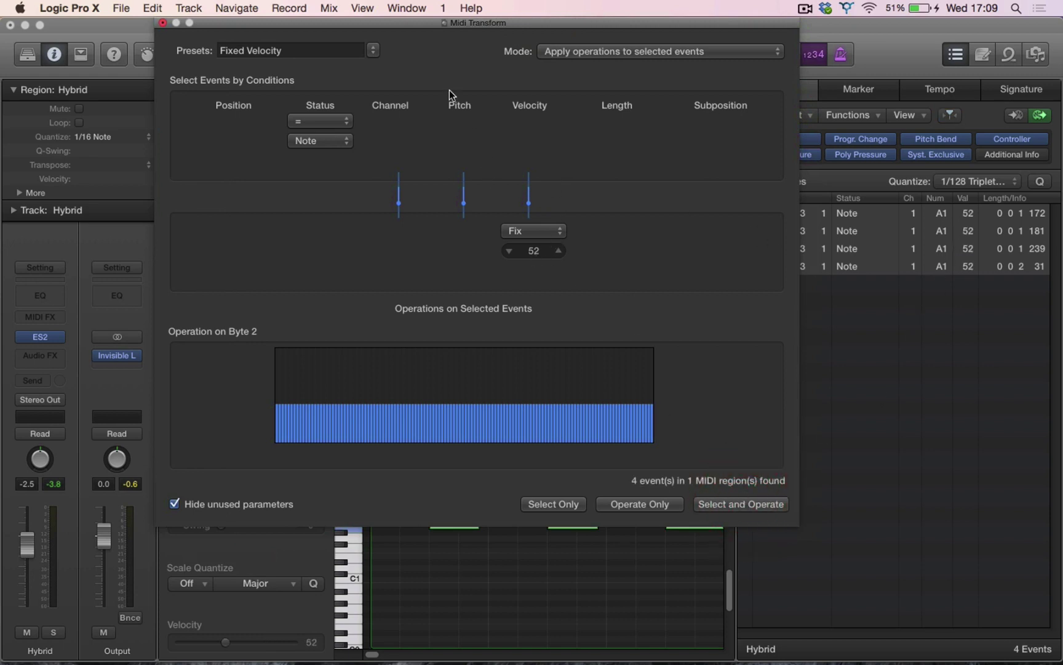
click(373, 51)
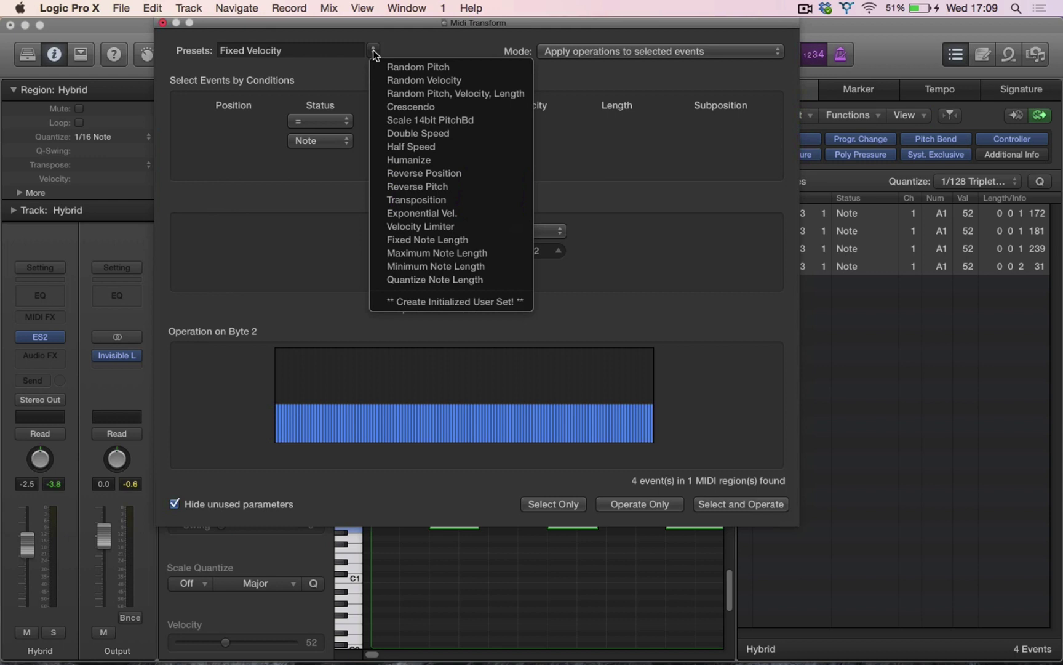
Try the Crescendo preset's end position, then load the Fixed Note Length preset instead.
click(416, 106)
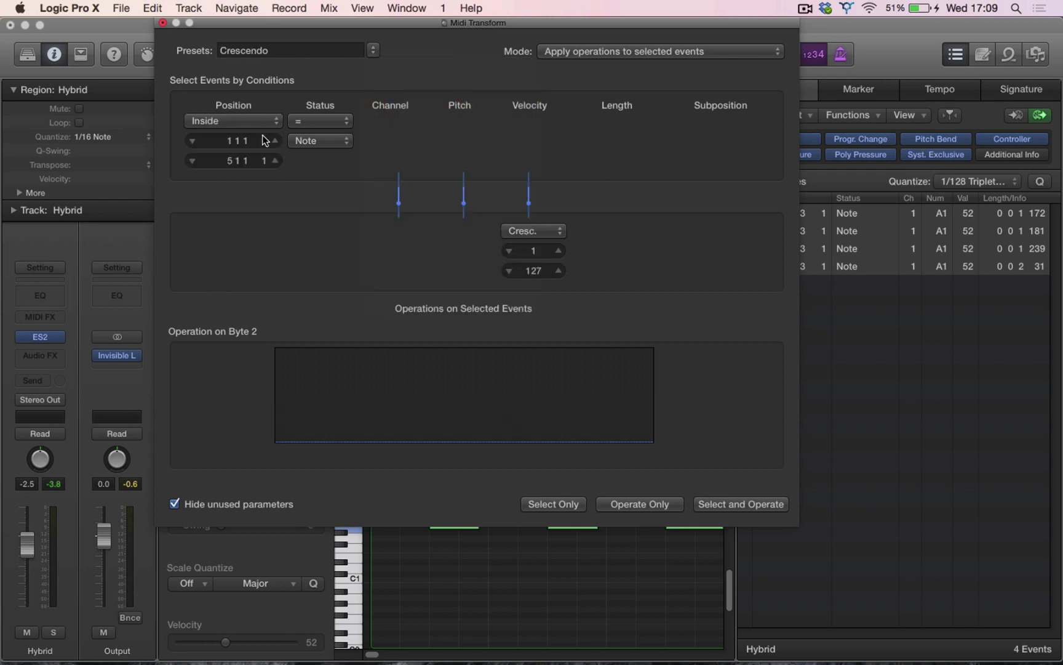
drag(233, 160, 232, 180)
click(373, 50)
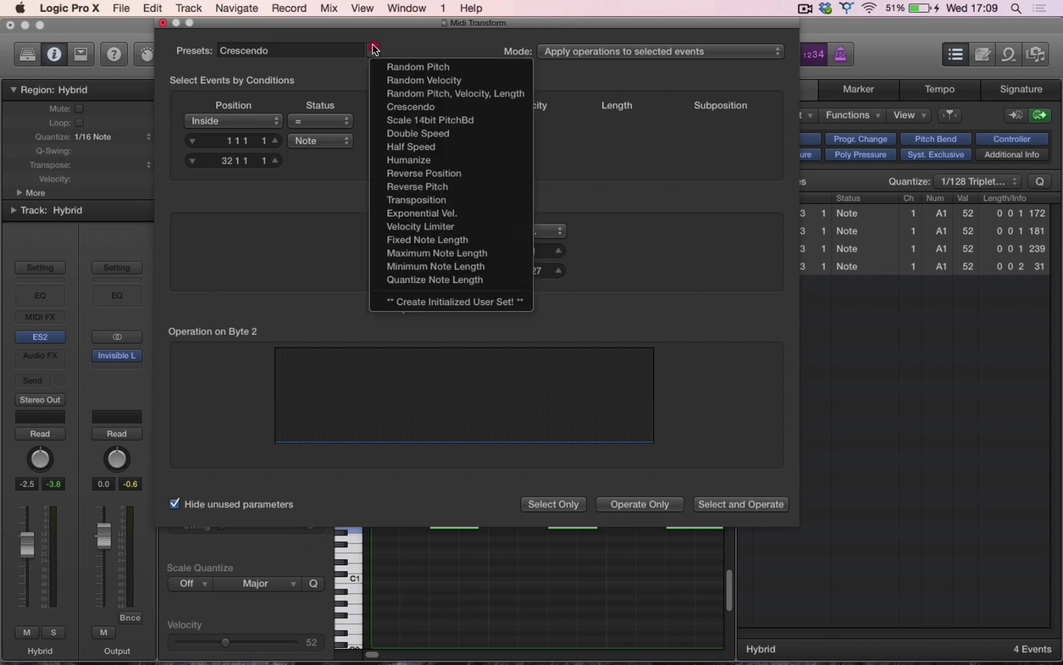
click(435, 245)
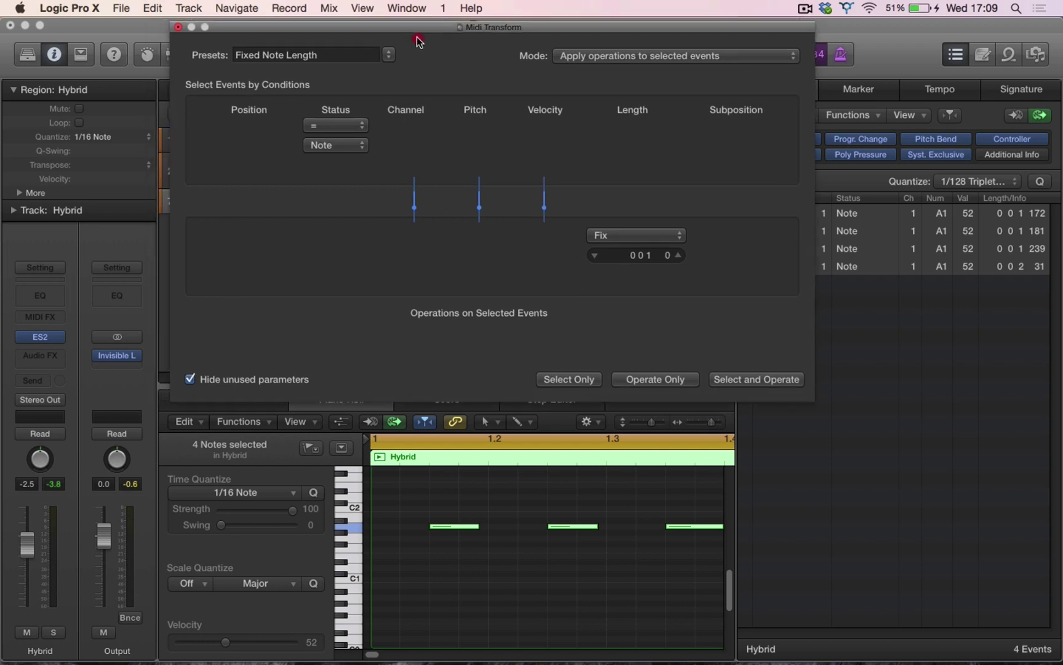
Apply the Fixed Note Length transform to the four notes and play them back.
drag(418, 40, 359, 13)
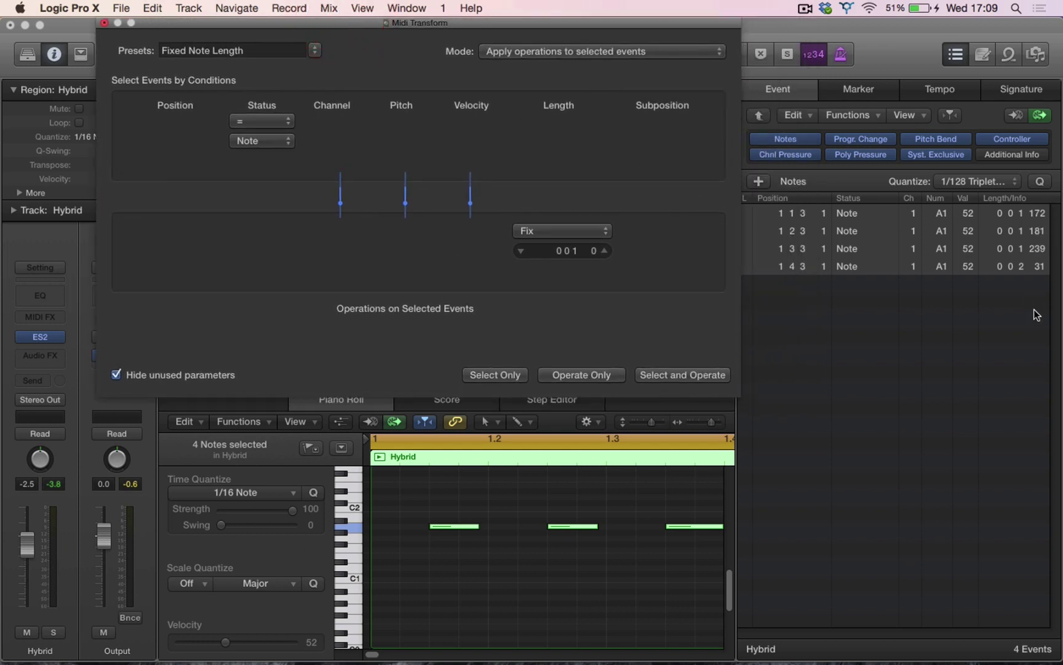
mouse_move(481, 530)
mouse_down()
mouse_move(427, 527)
mouse_move(496, 541)
mouse_move(451, 547)
mouse_move(503, 543)
mouse_move(468, 543)
mouse_up()
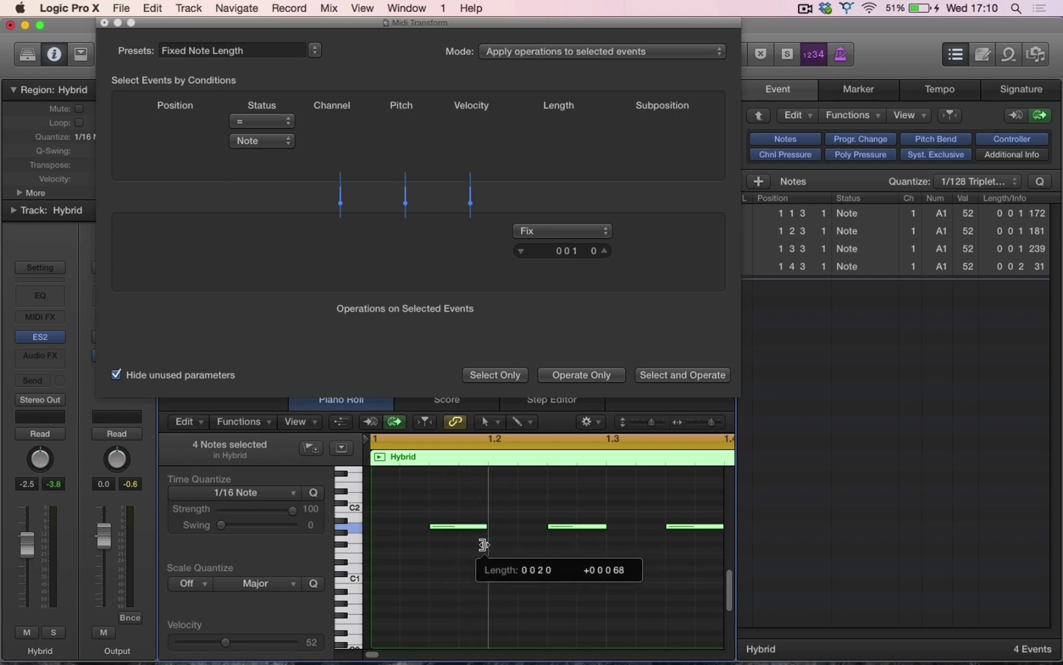
mouse_move(484, 545)
mouse_down()
mouse_move(473, 531)
mouse_move(450, 530)
mouse_move(489, 527)
mouse_up()
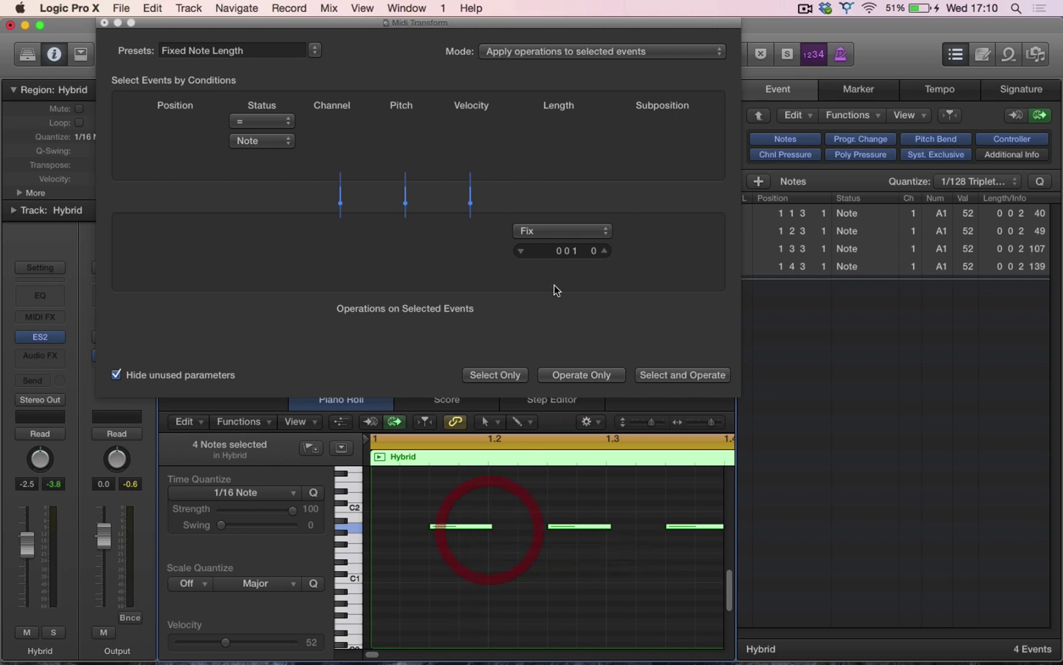
click(668, 374)
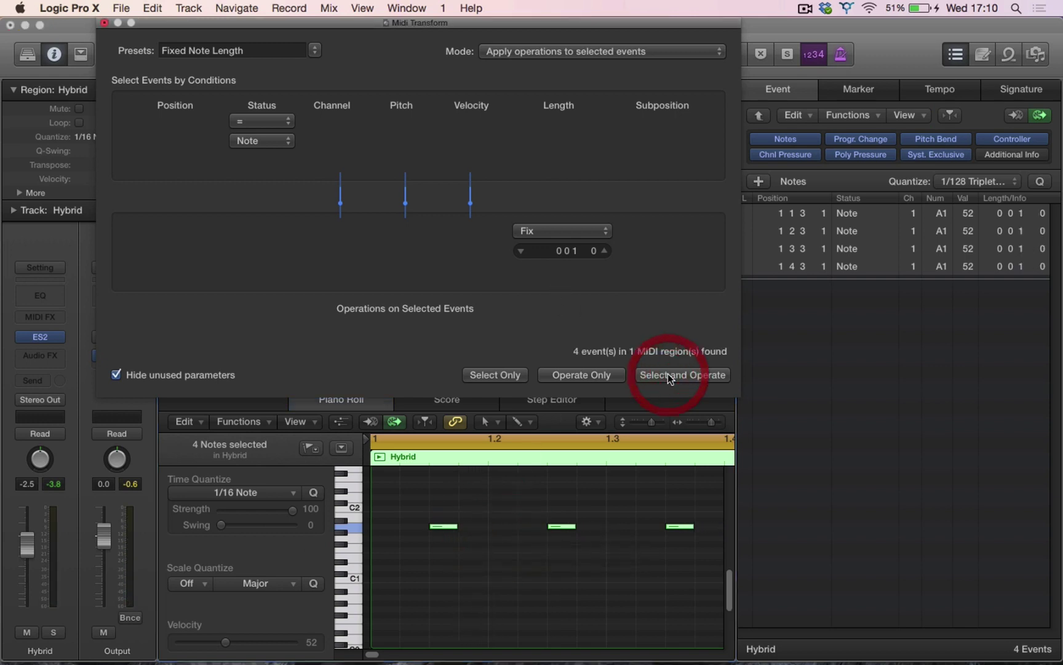
key(space)
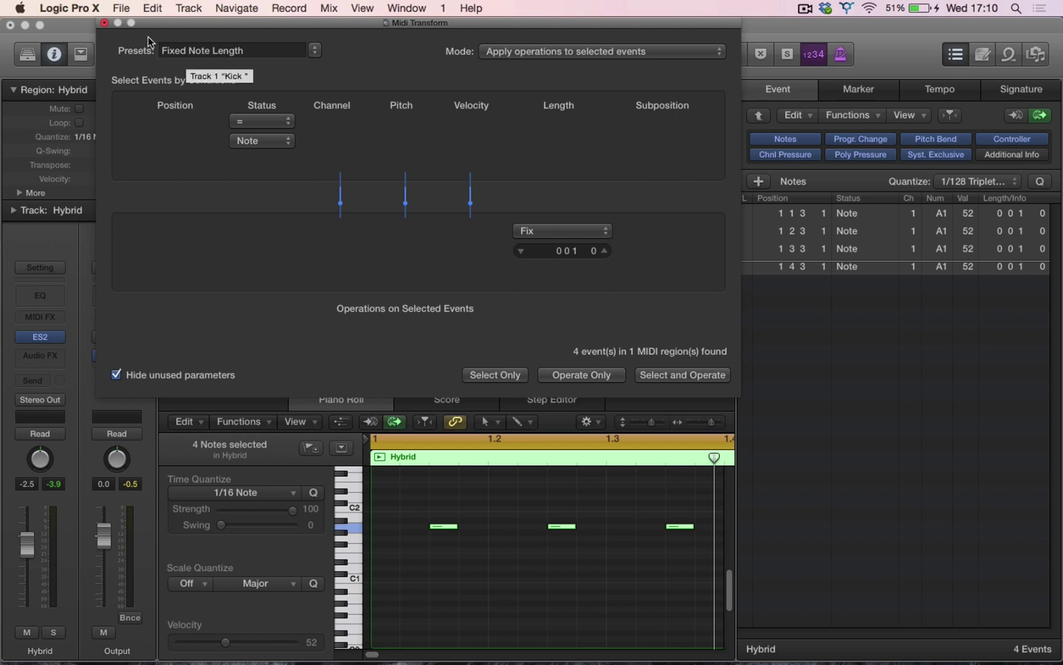
Try a shorter fixed length of 0 0 0 120 on the notes.
drag(593, 257, 592, 273)
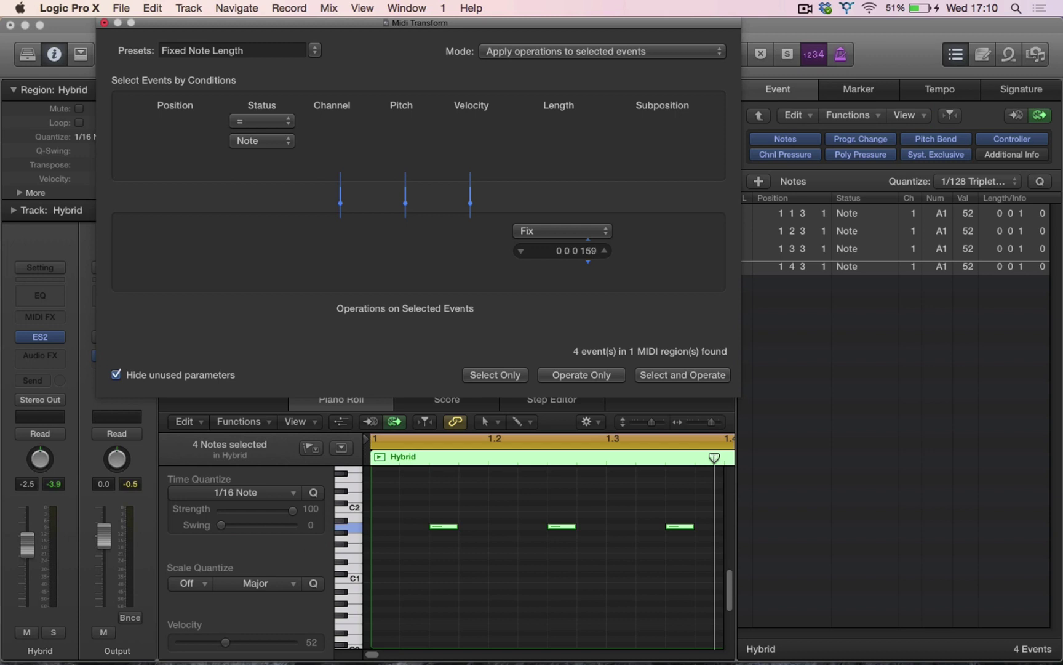
click(650, 376)
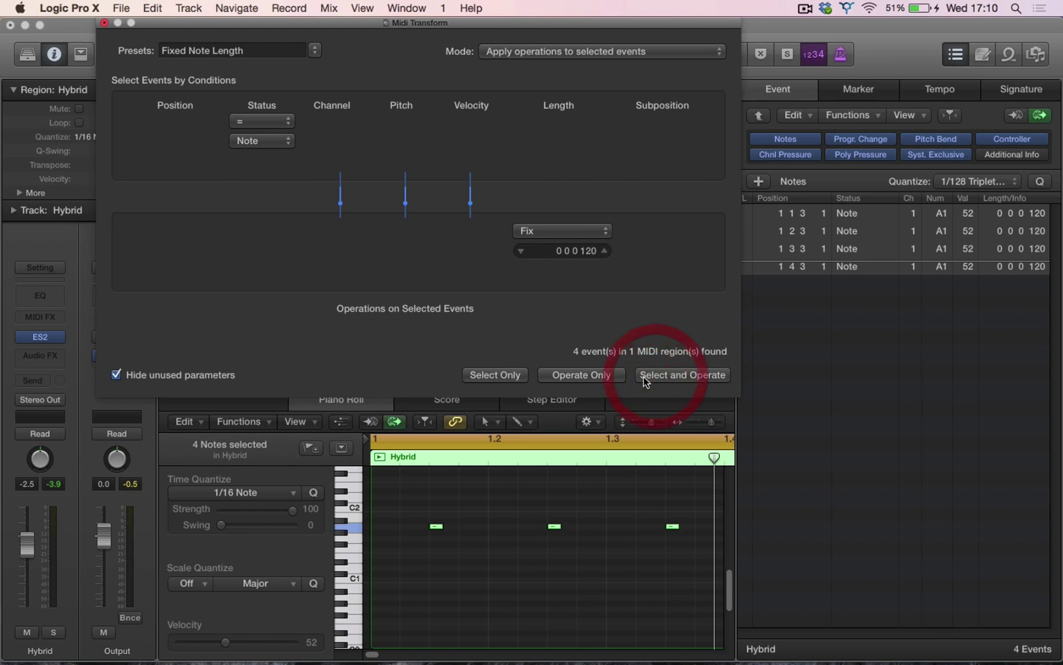
click(584, 255)
double_click(583, 254)
text(1 0 0 120)
key(Return)
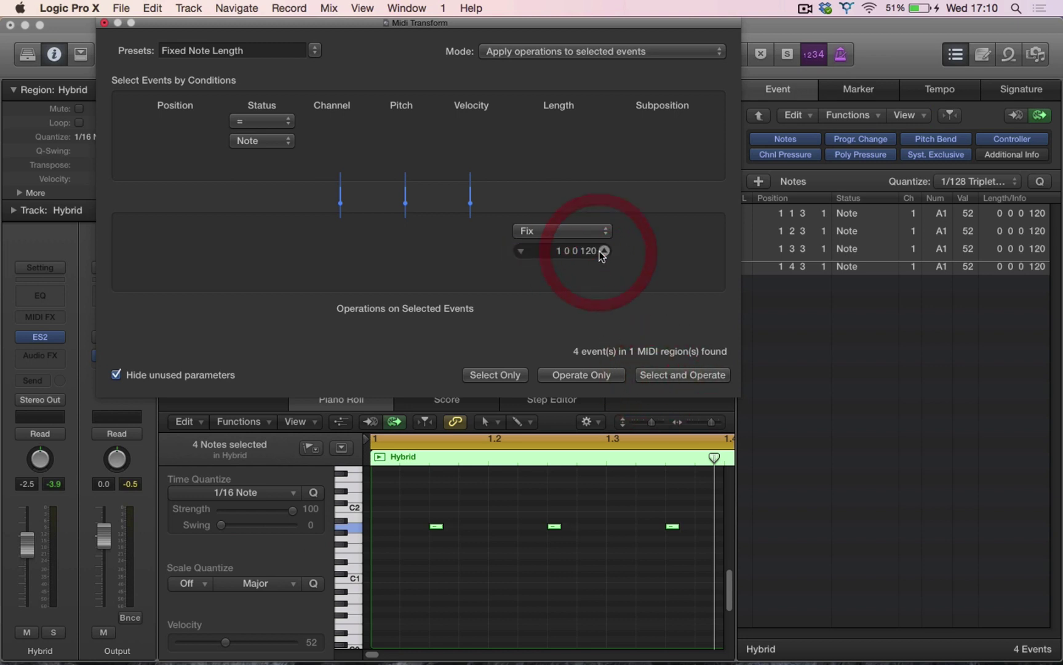
Set the fixed length back to 0 0 1 0 and apply it to all four notes.
click(591, 253)
drag(565, 254, 566, 253)
click(598, 253)
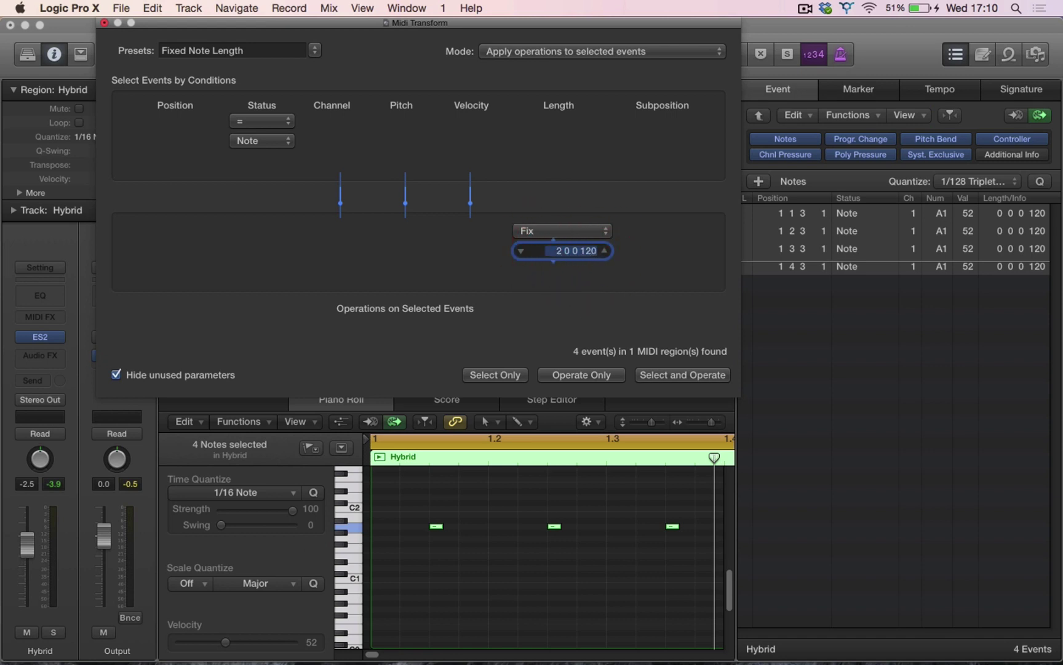
text(0 0 6)
key(Return)
click(576, 255)
key(Return)
drag(595, 250, 592, 222)
click(699, 371)
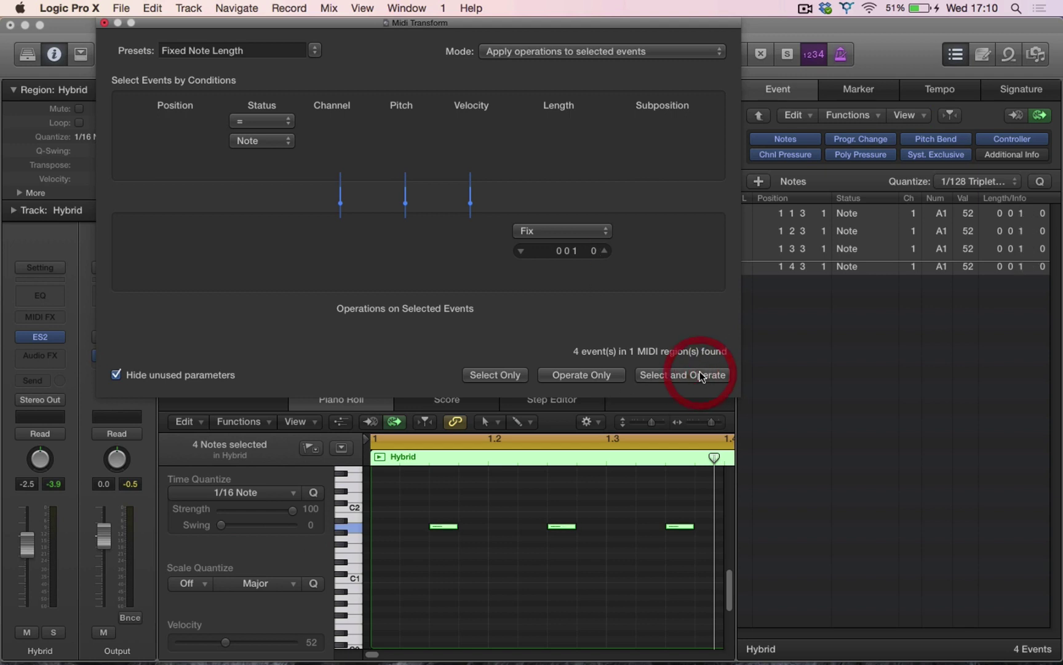
Create a New Parameter Set from the MIDI Transform presets list.
click(313, 50)
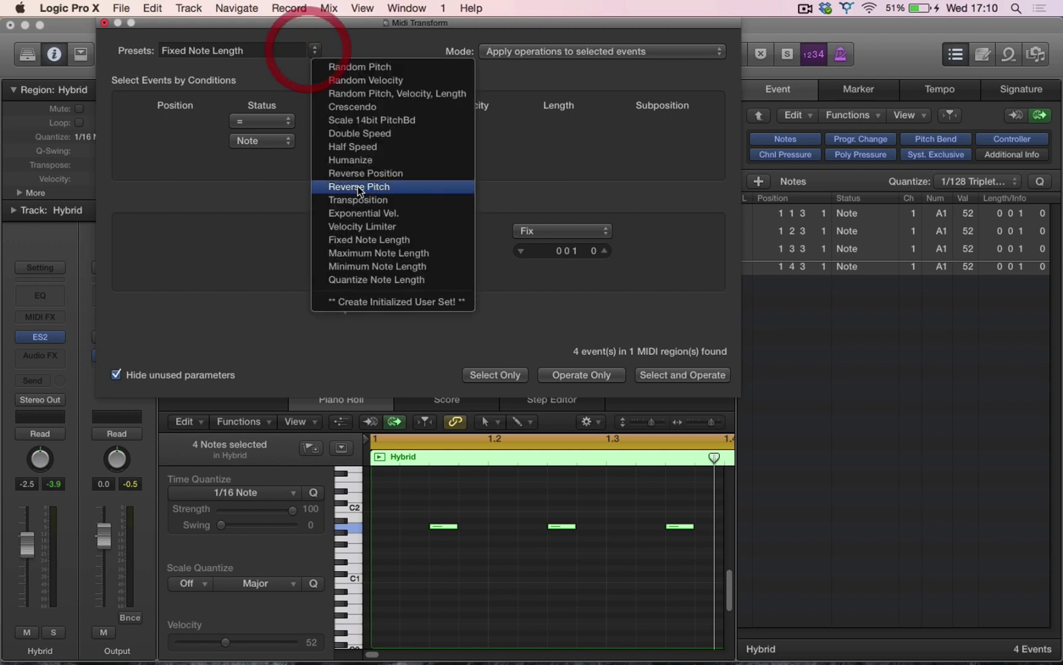
click(368, 302)
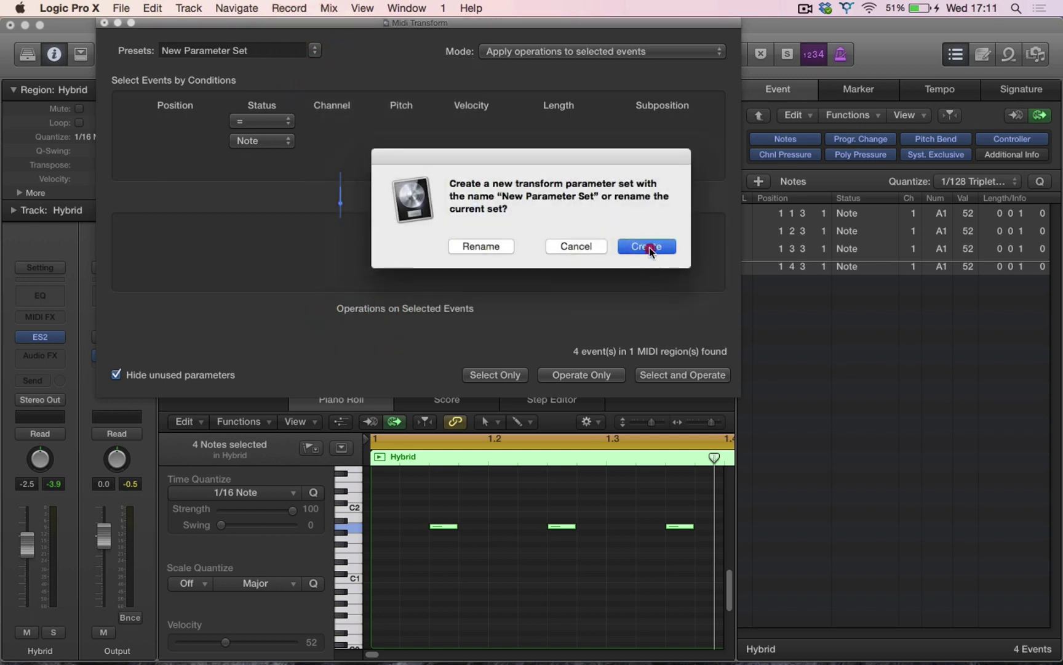
click(648, 247)
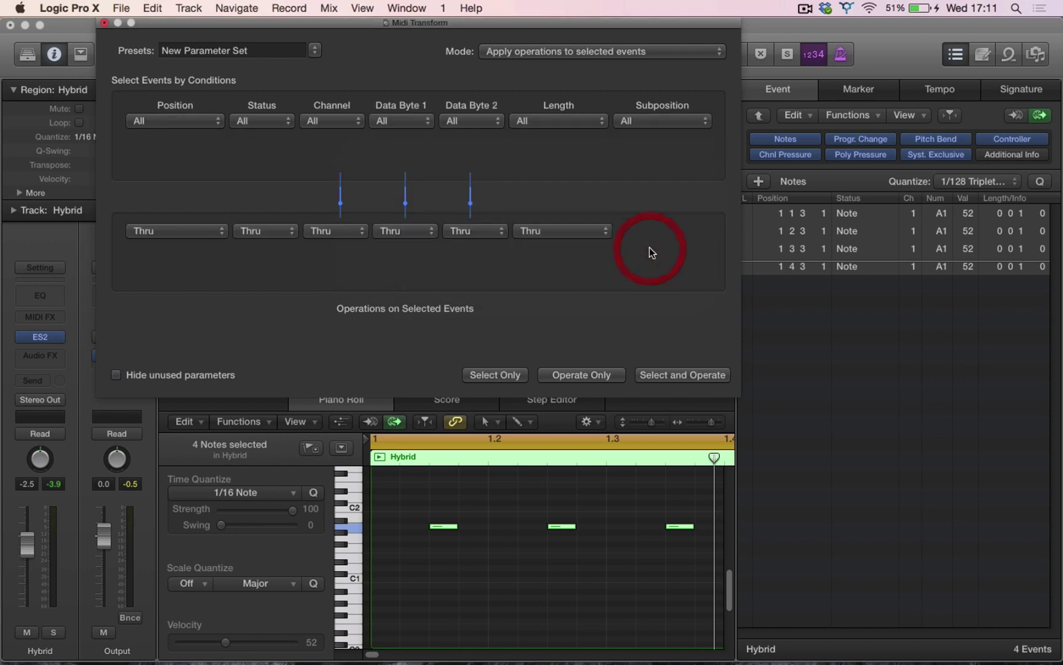
click(210, 122)
click(326, 195)
click(399, 123)
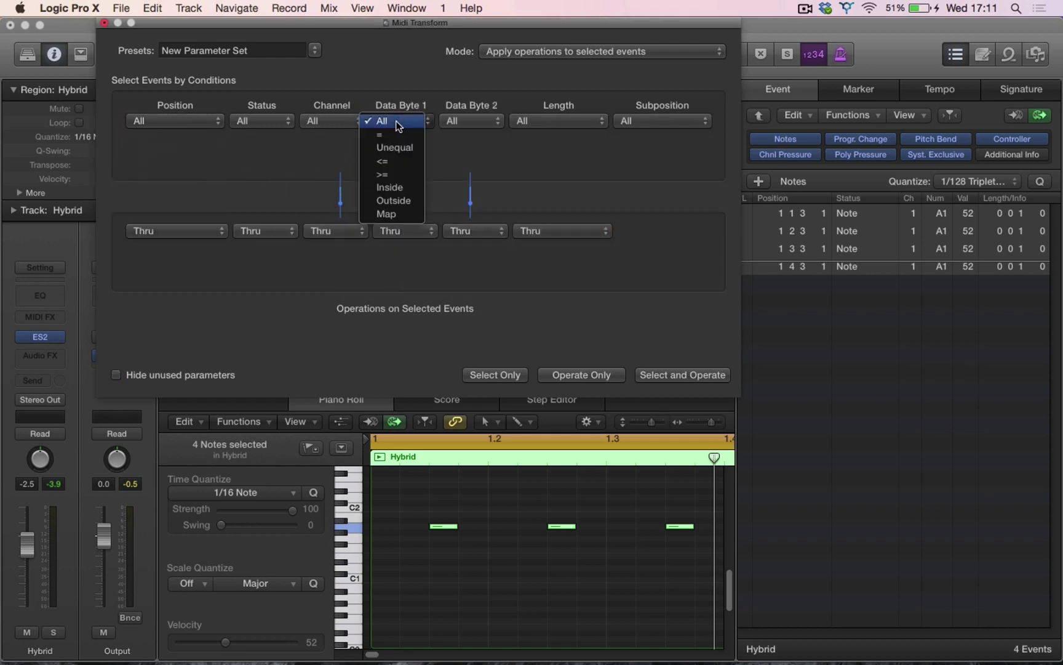
click(456, 163)
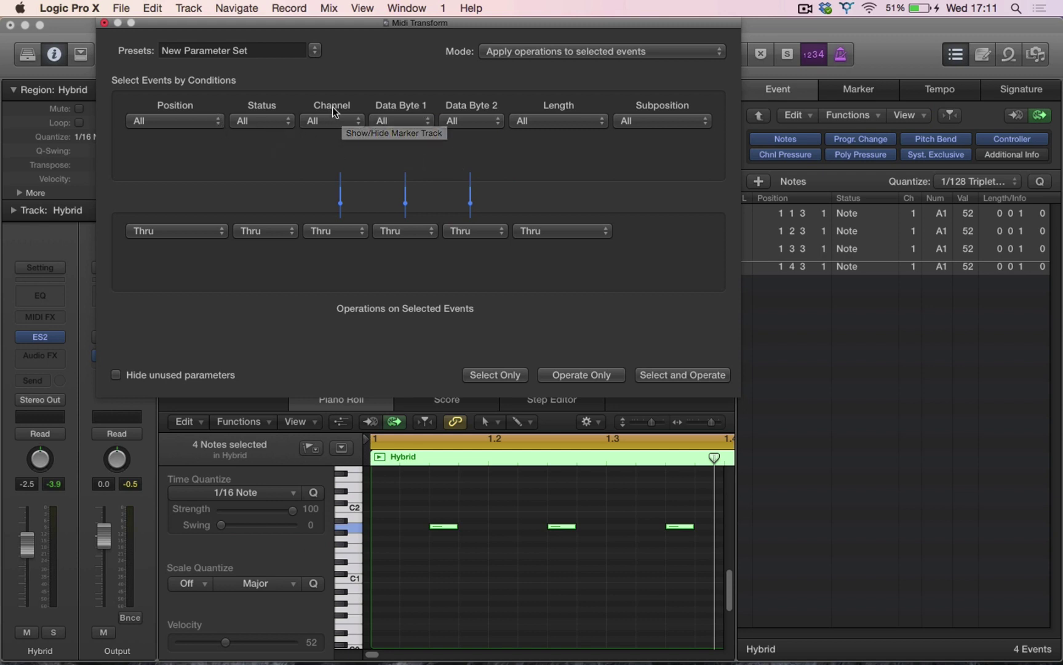
Set the Status condition to '=' Note so only note events are targeted.
click(287, 120)
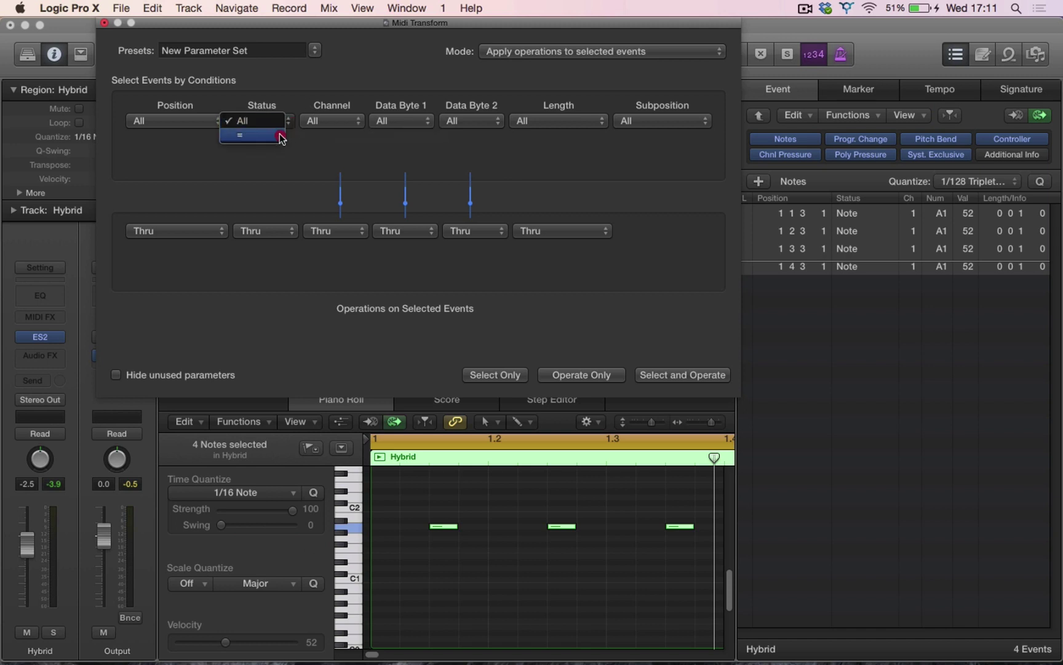
click(275, 137)
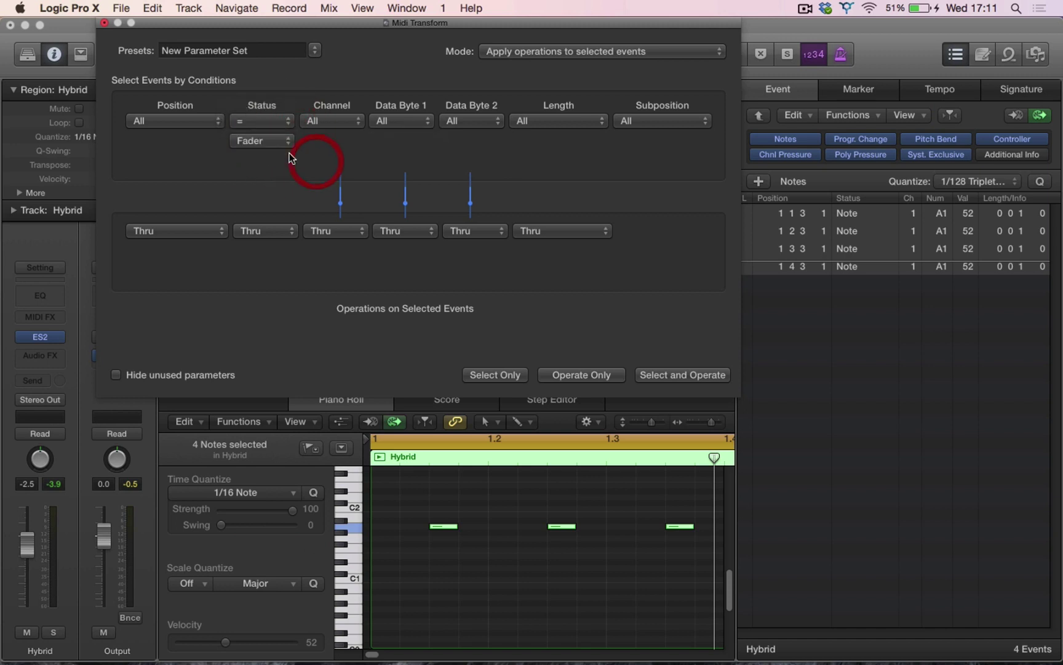
click(287, 150)
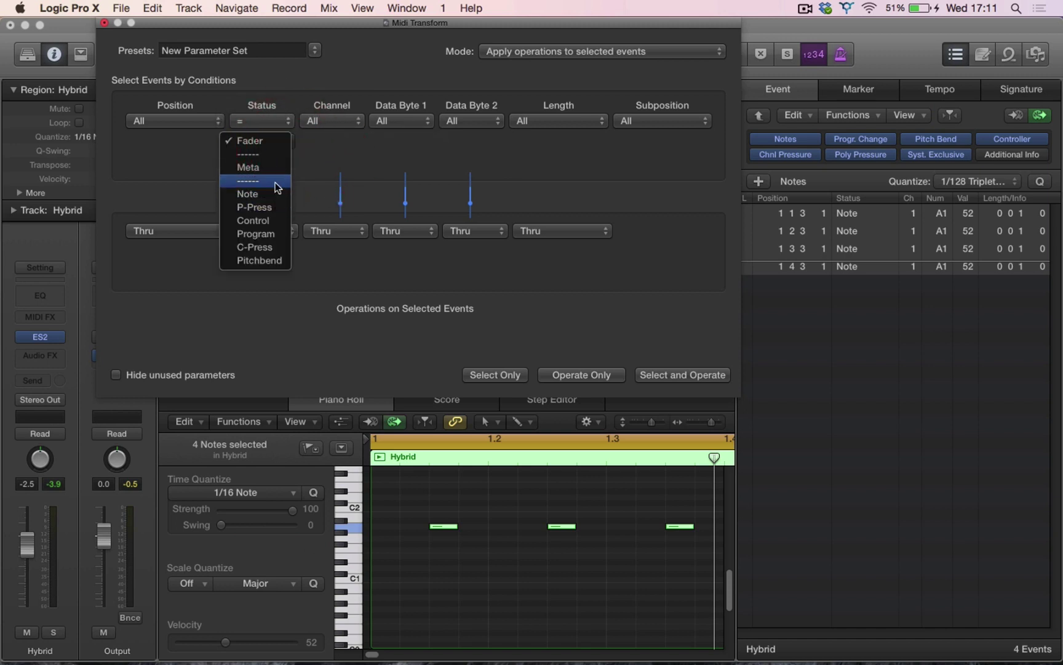
click(264, 198)
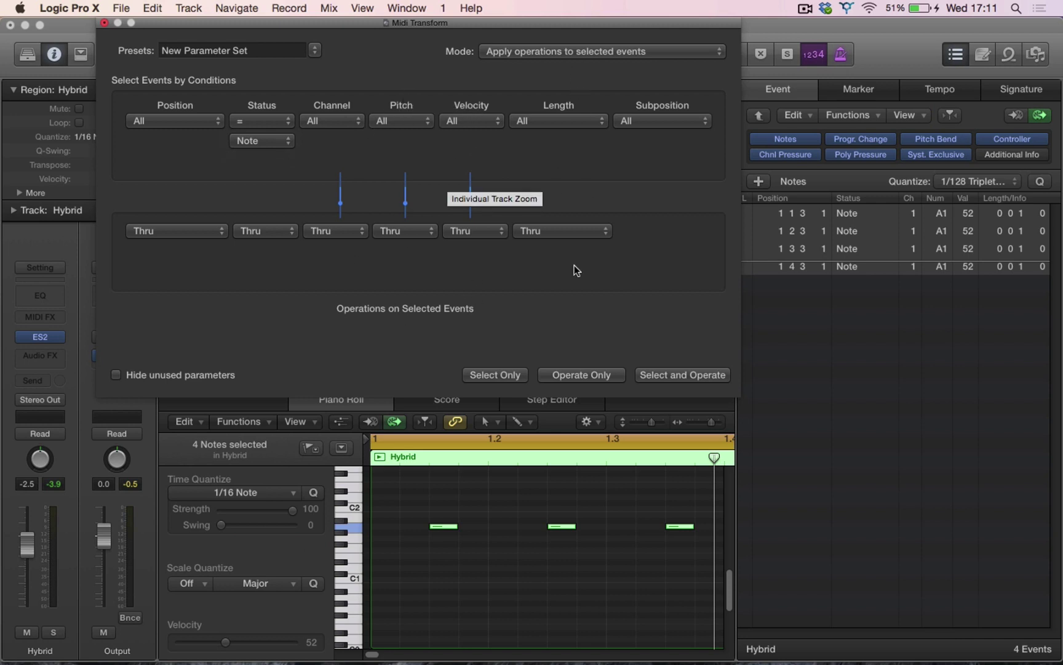
click(315, 166)
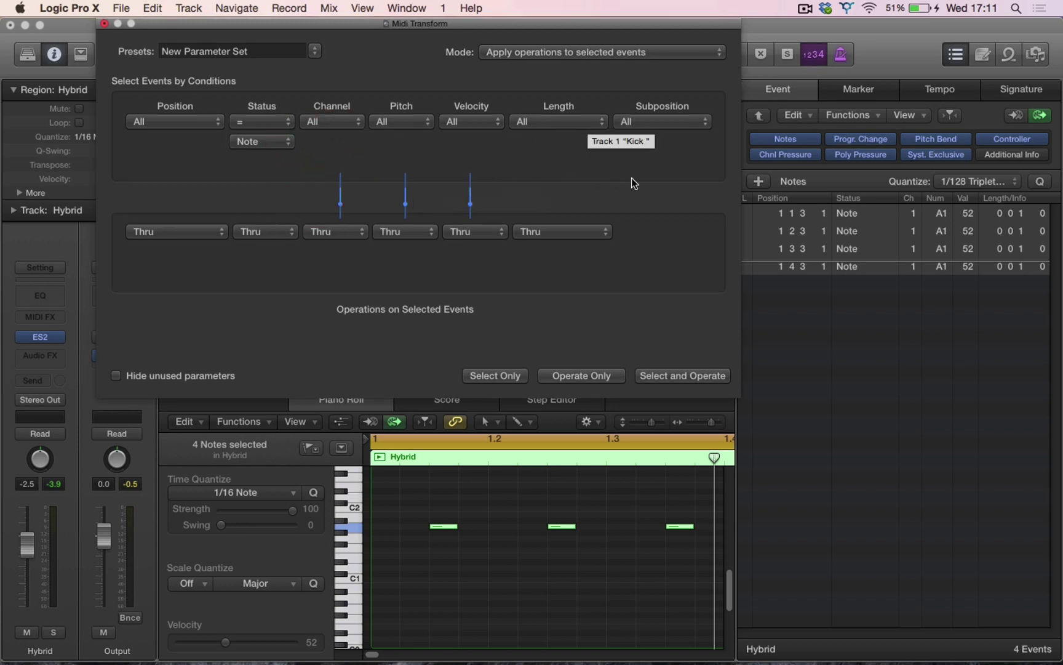
Fix the Length operation at 0 0 1 0, hide unused parameters, and apply it to the notes.
click(605, 237)
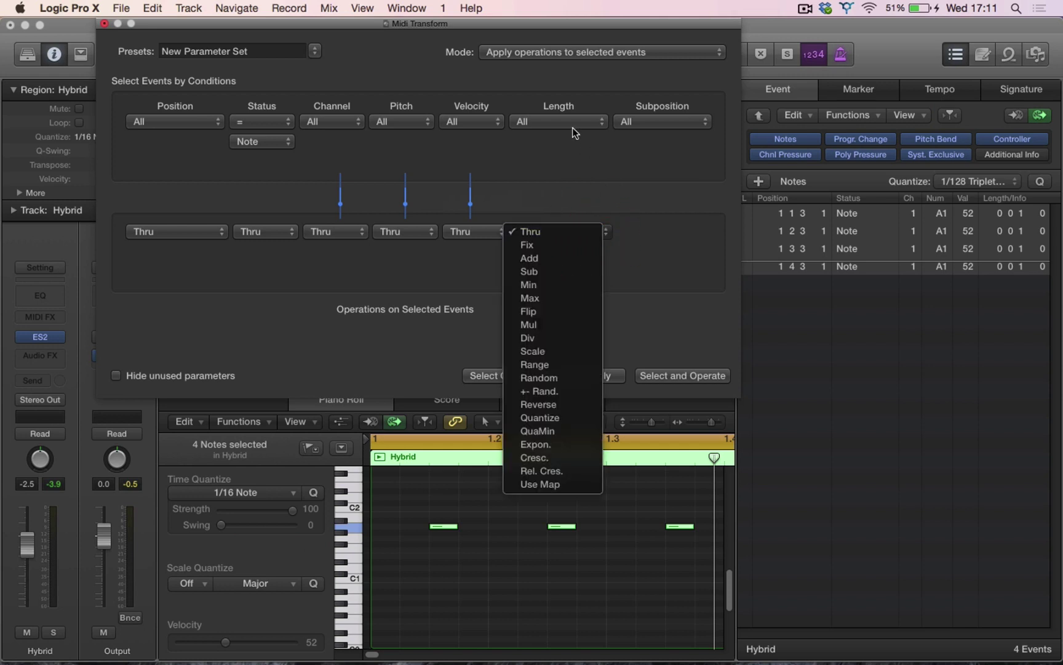
click(573, 147)
click(605, 235)
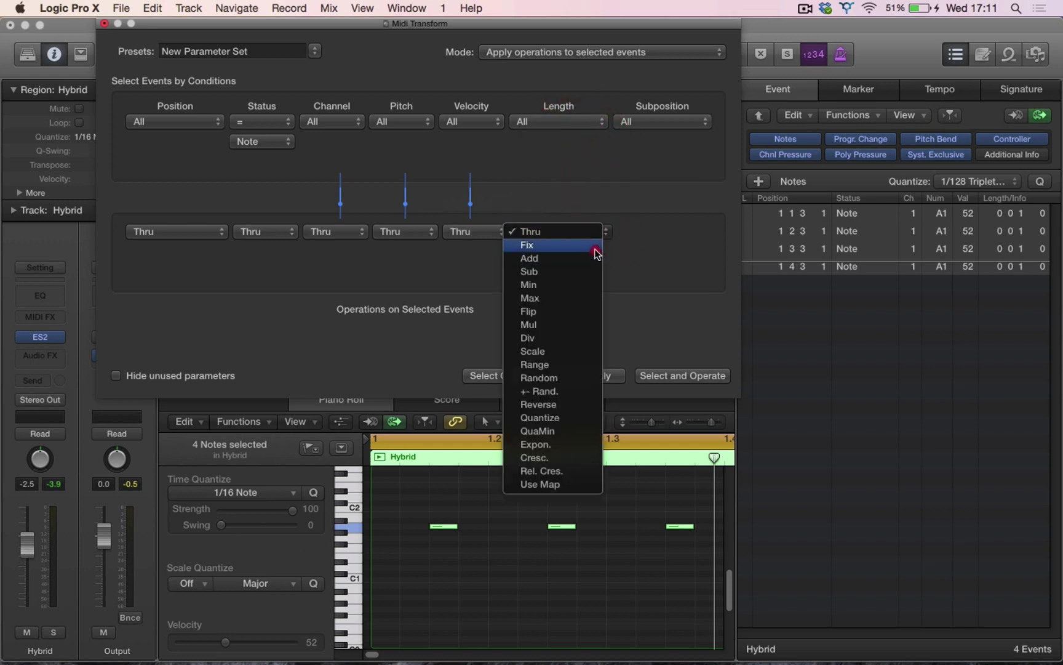
click(592, 245)
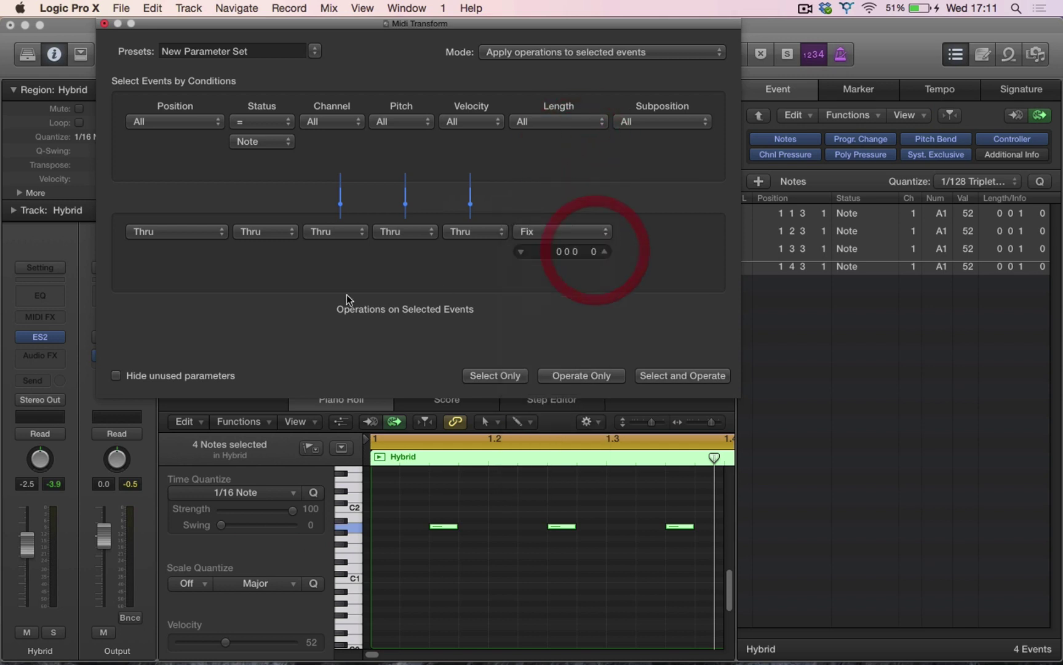
click(116, 376)
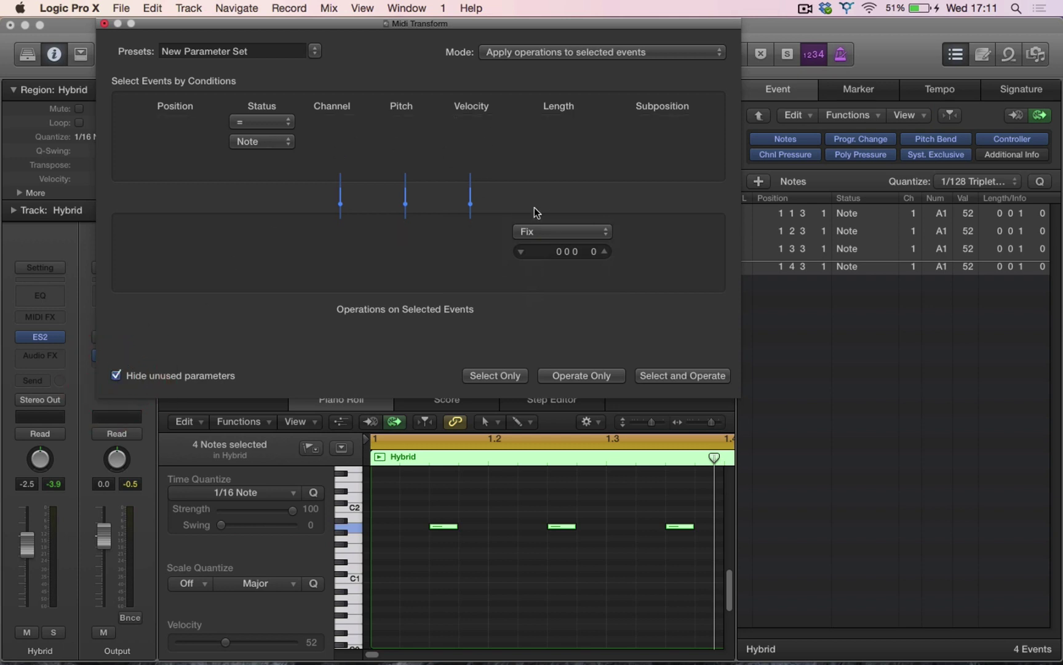
click(575, 251)
drag(576, 252, 575, 245)
click(668, 375)
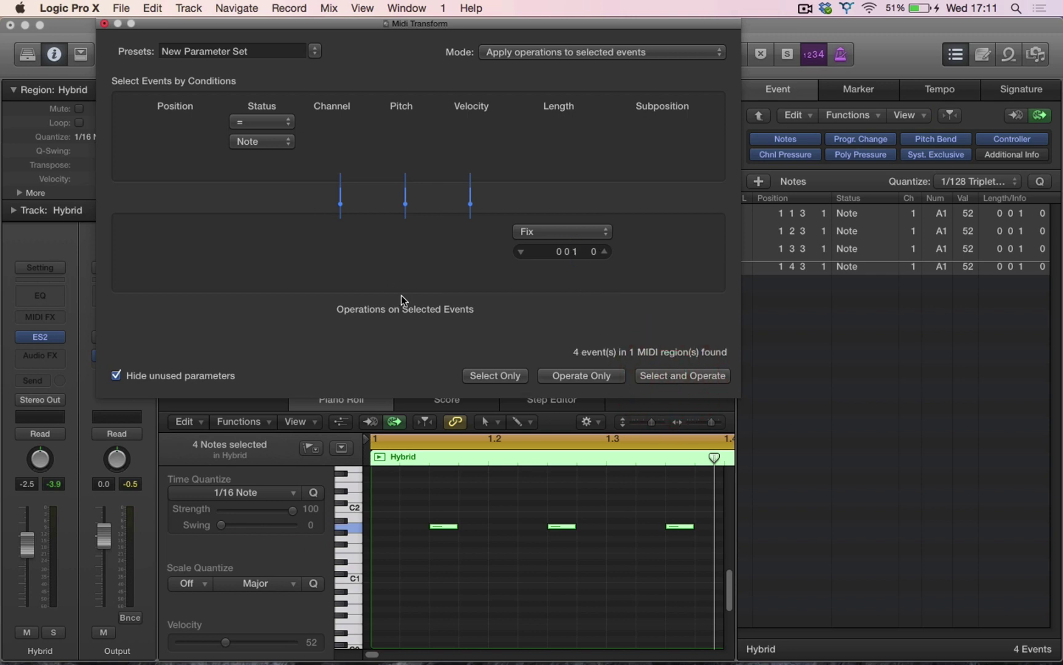
Rename the transform set to '16th Note Length'.
double_click(288, 53)
text(16th Note)
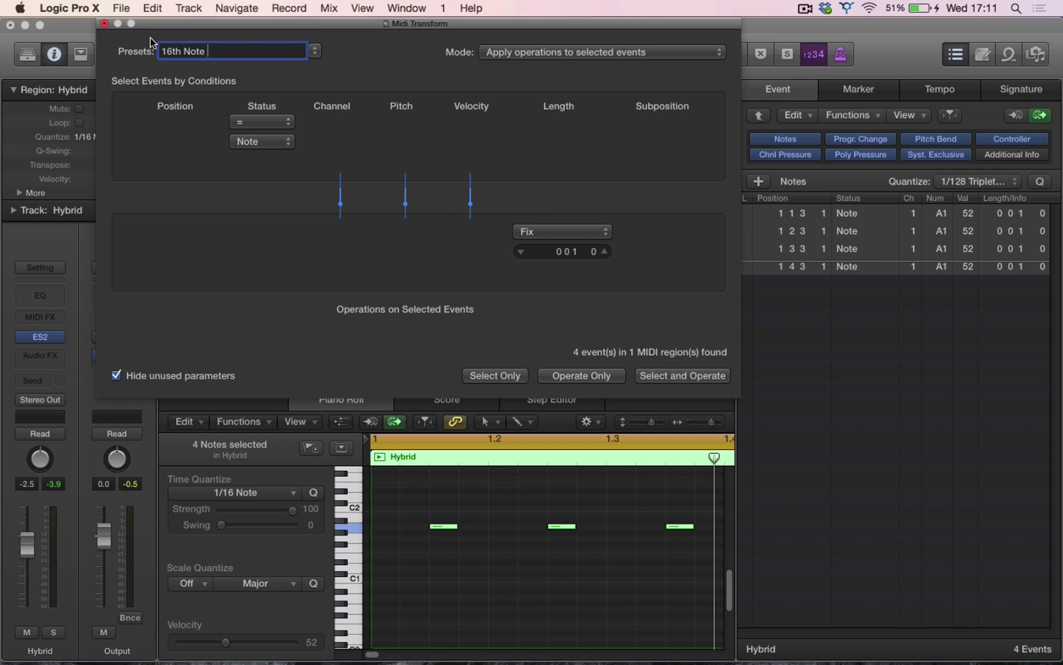
text(Length)
key(Return)
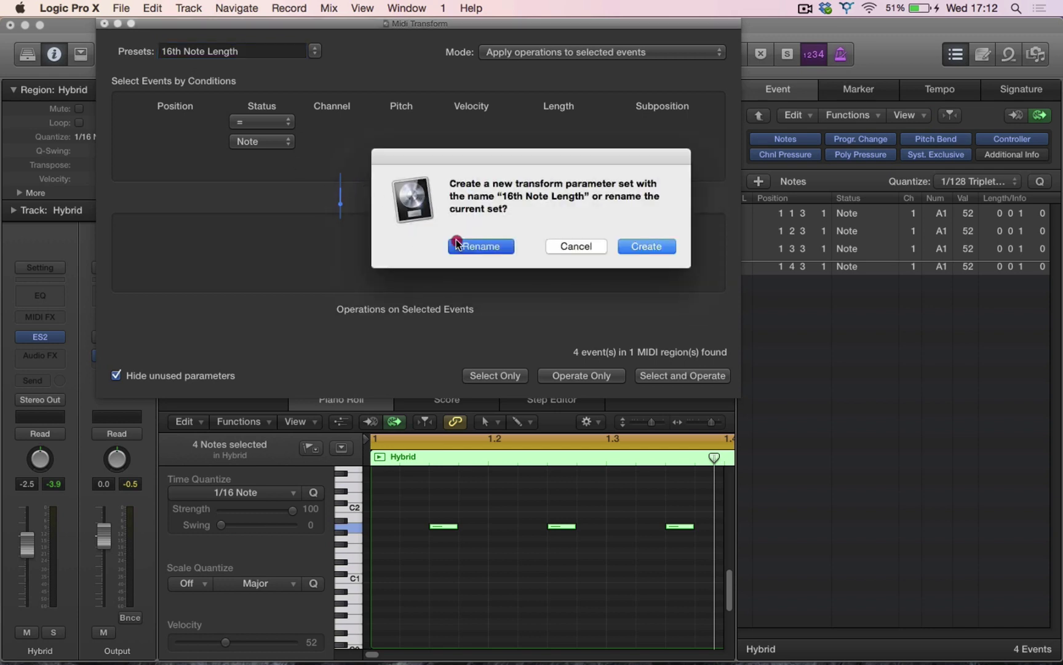
click(456, 238)
click(315, 54)
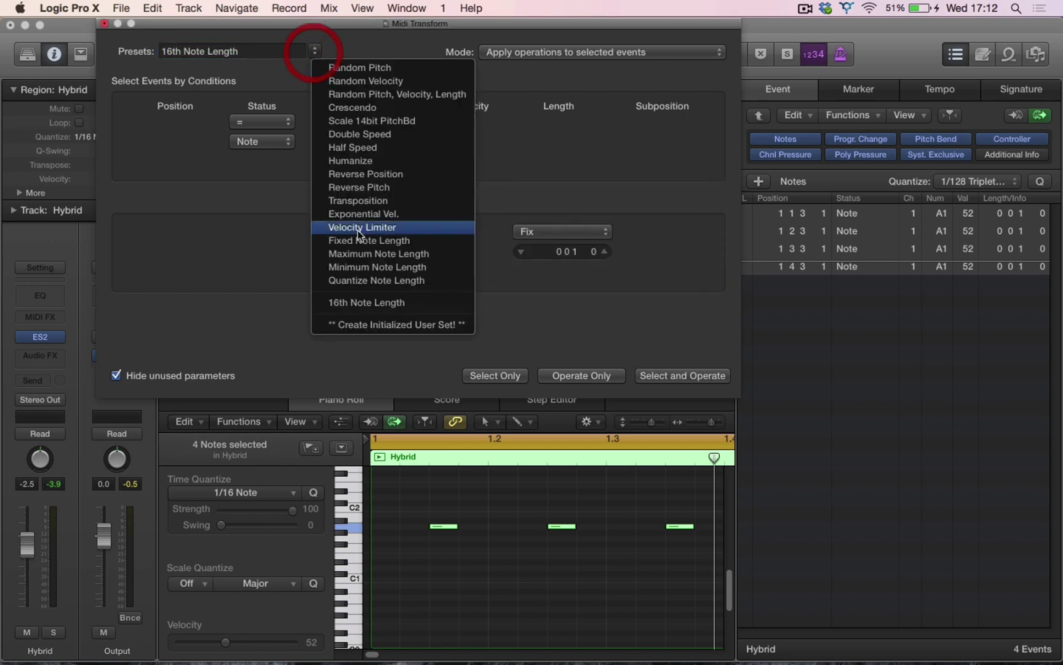
Create a blank initialized transform set that matches only note events.
click(350, 303)
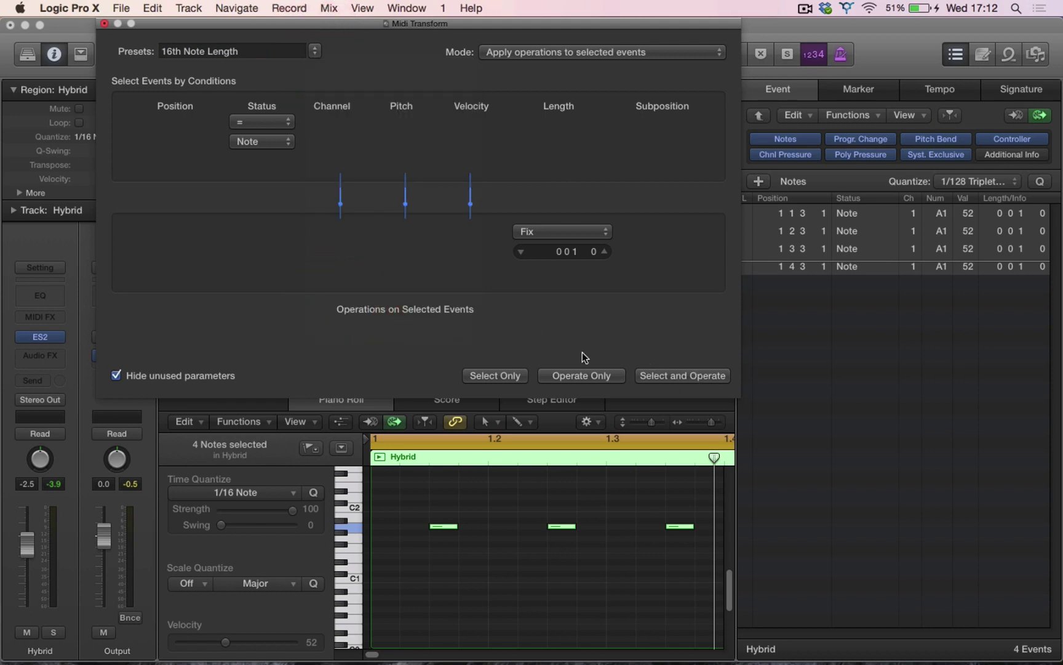
click(314, 51)
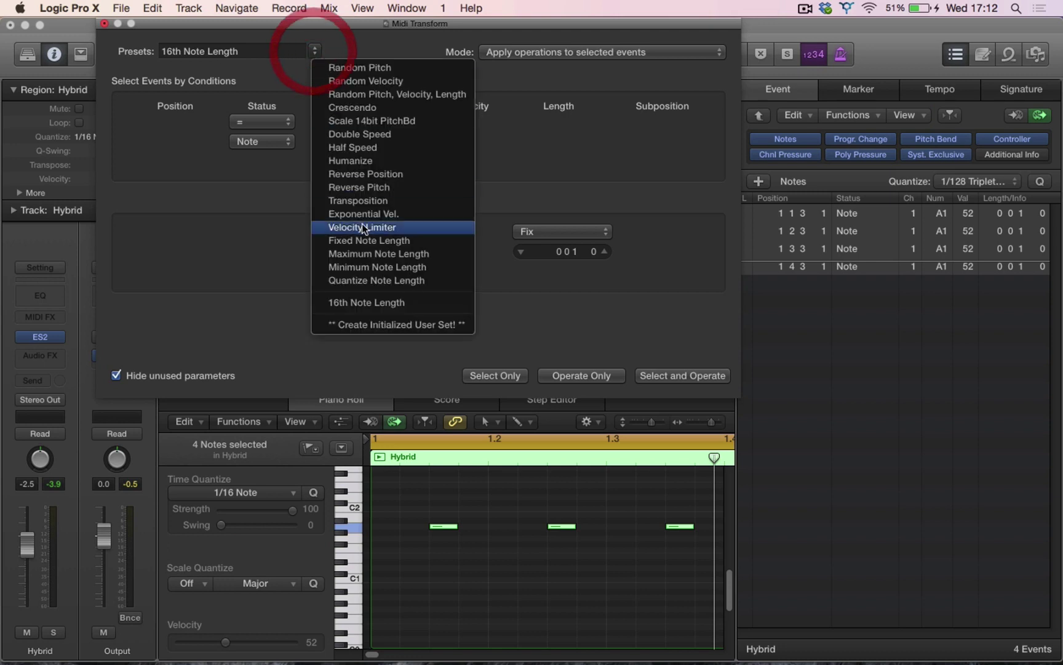
click(382, 325)
click(634, 248)
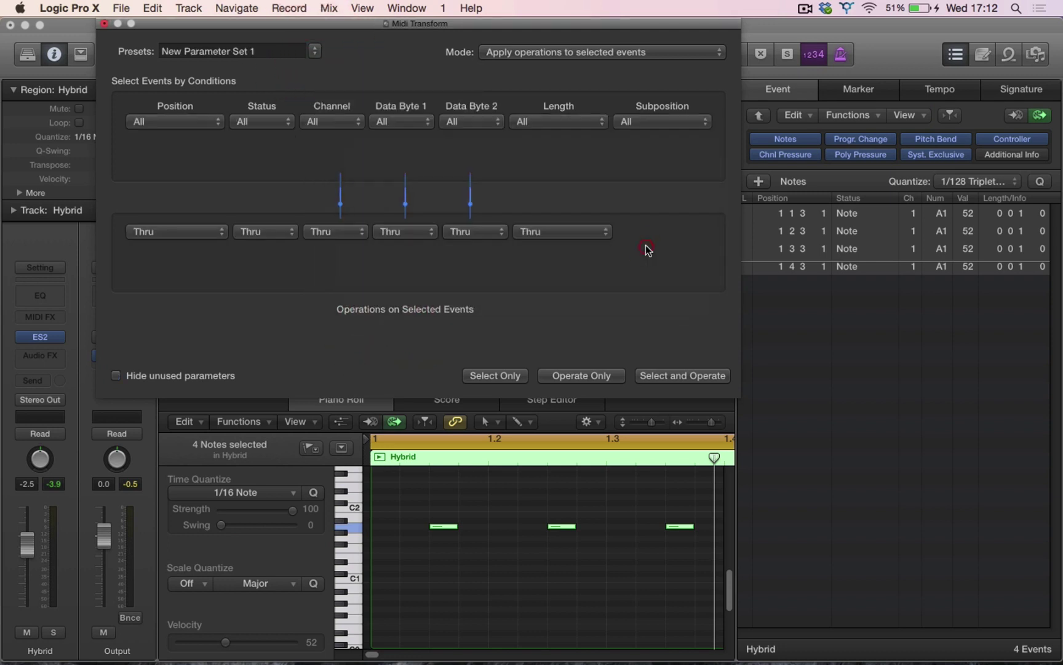
click(279, 122)
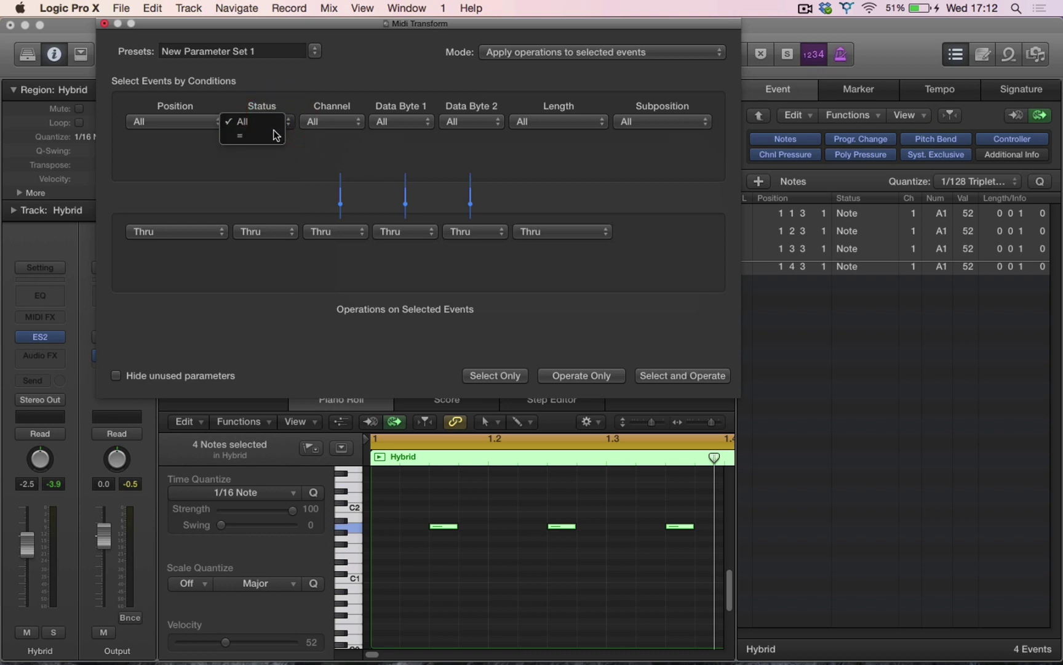
click(278, 135)
click(285, 147)
click(284, 194)
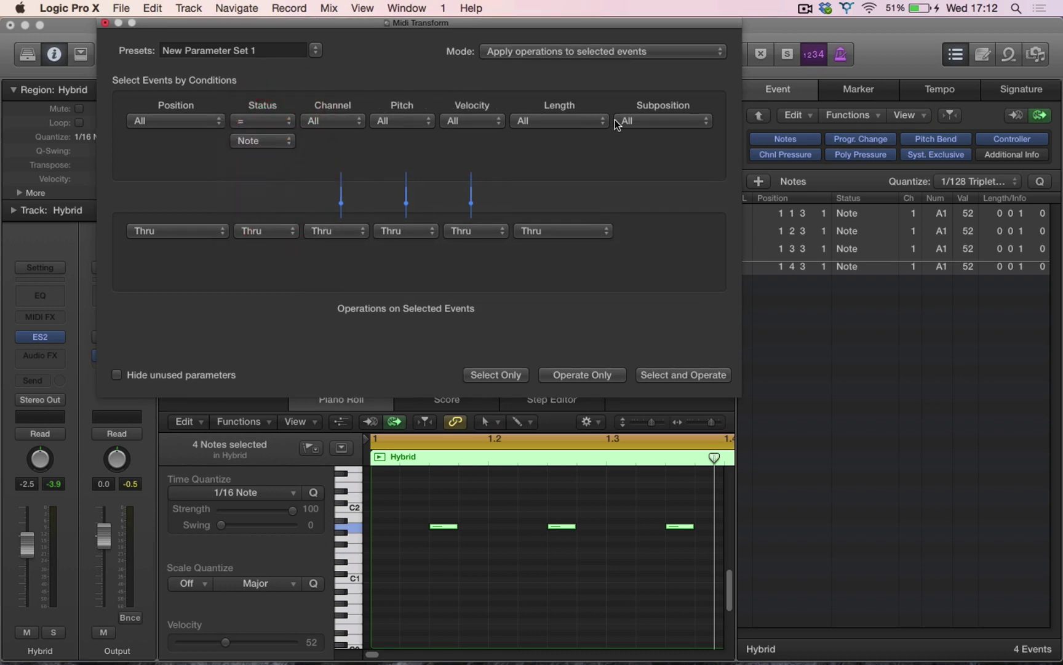
Fix note length at 0 0 2 0 and apply it to the four notes, with unused parameters hidden.
click(598, 231)
click(593, 255)
click(117, 375)
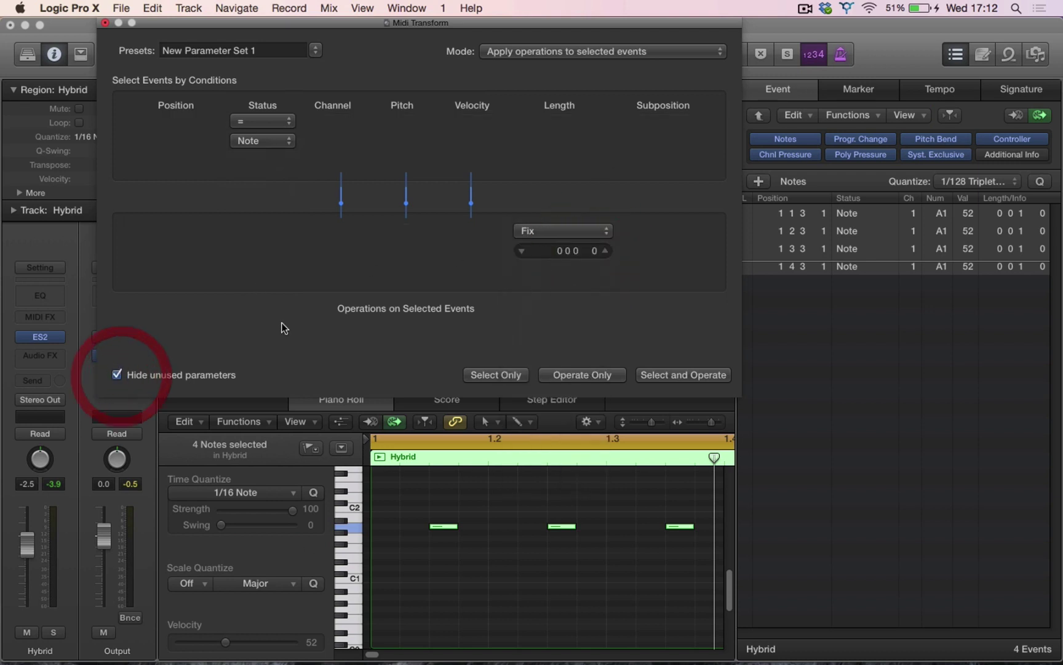
mouse_move(575, 251)
mouse_down()
mouse_move(575, 240)
mouse_move(576, 261)
mouse_up()
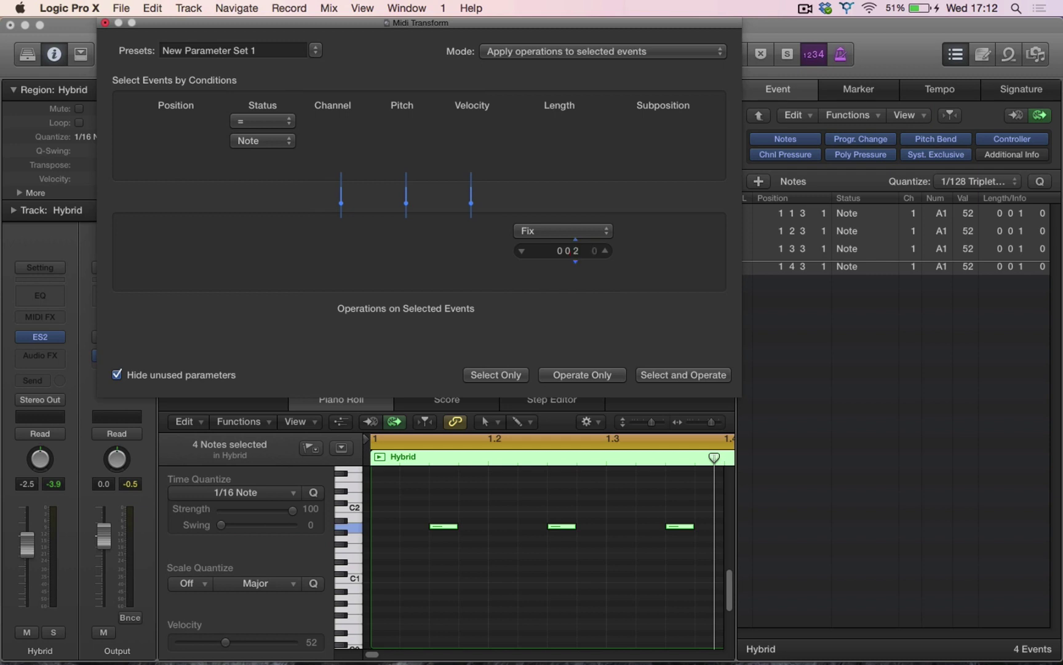
click(679, 375)
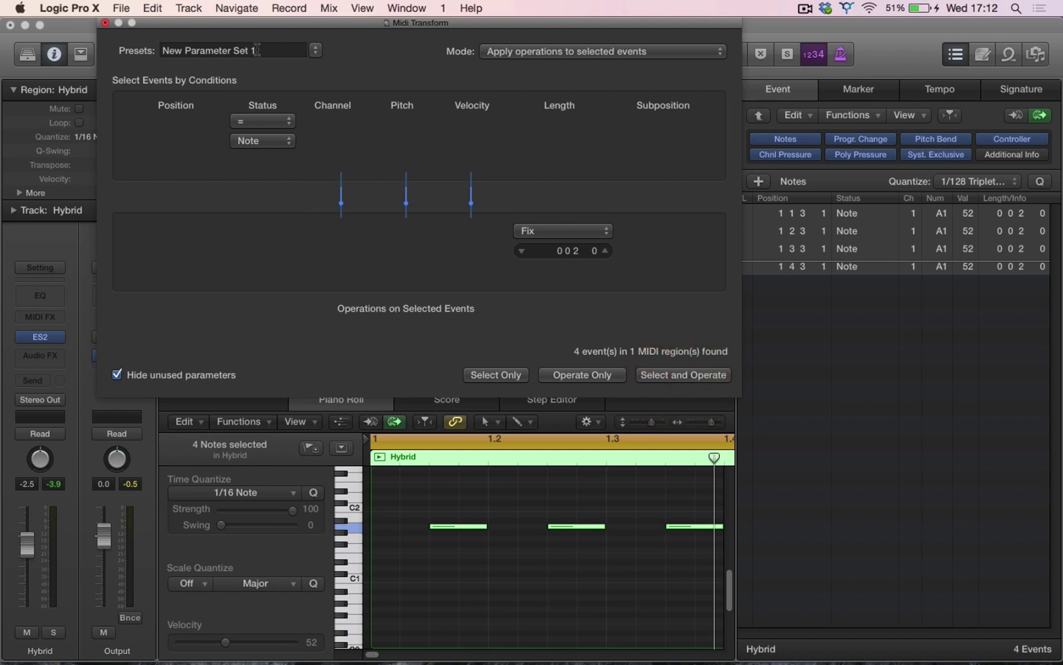
Name the new preset '8th Note Length'.
double_click(261, 51)
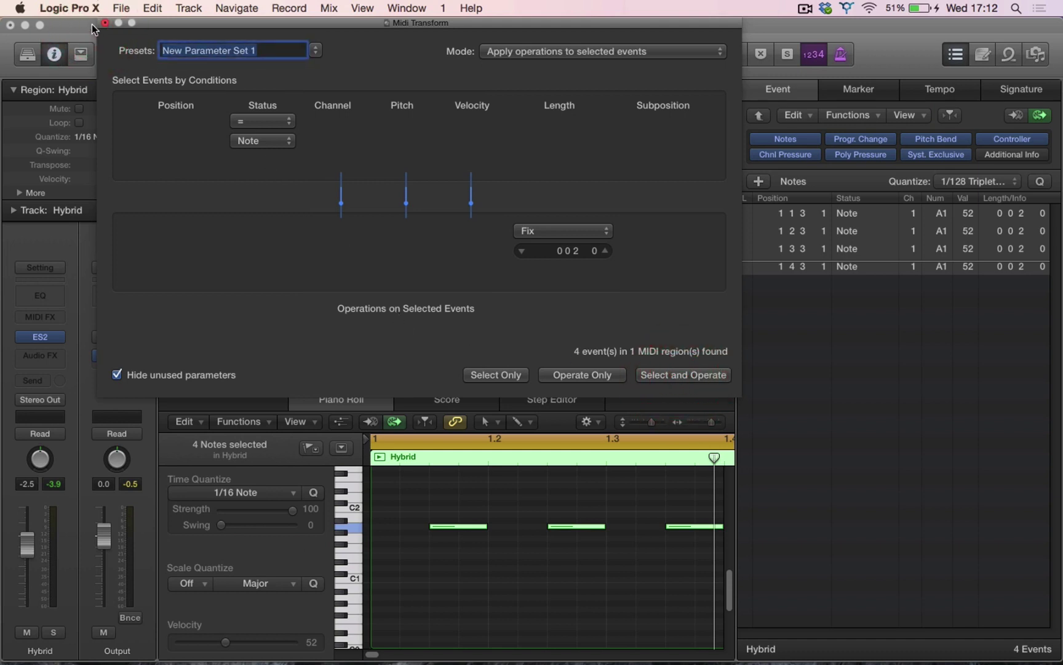
text(8th Note L)
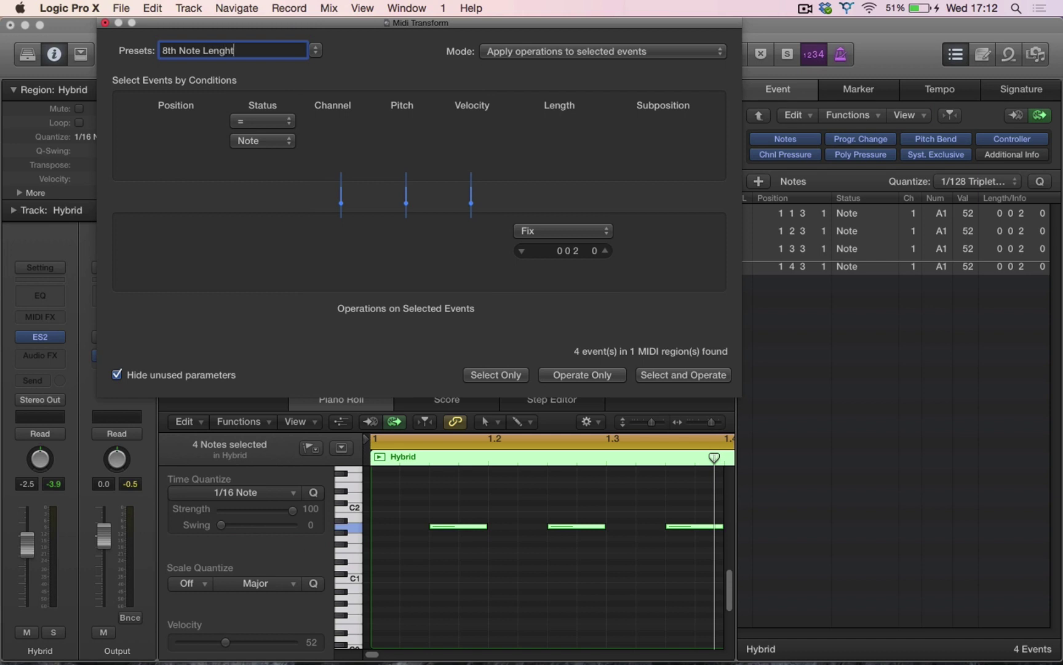
text(enght)
key(BackSpace)
key(Return)
Keep the 8th Note Length preset loaded and drag its fixed length toward 120 ticks.
click(510, 246)
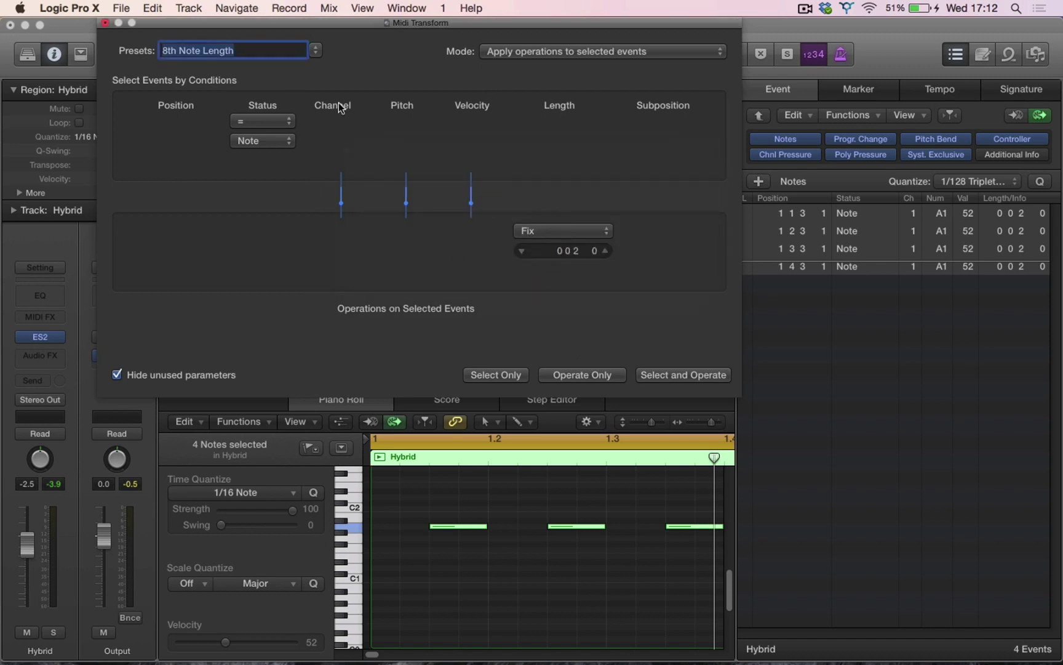
click(315, 50)
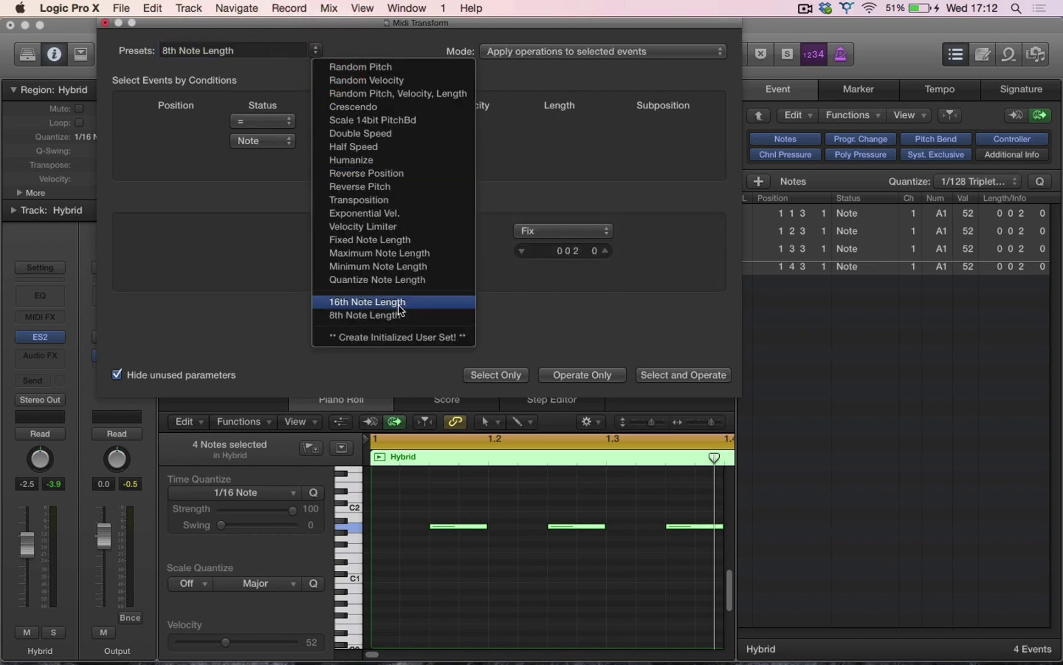
click(383, 314)
drag(573, 249, 576, 234)
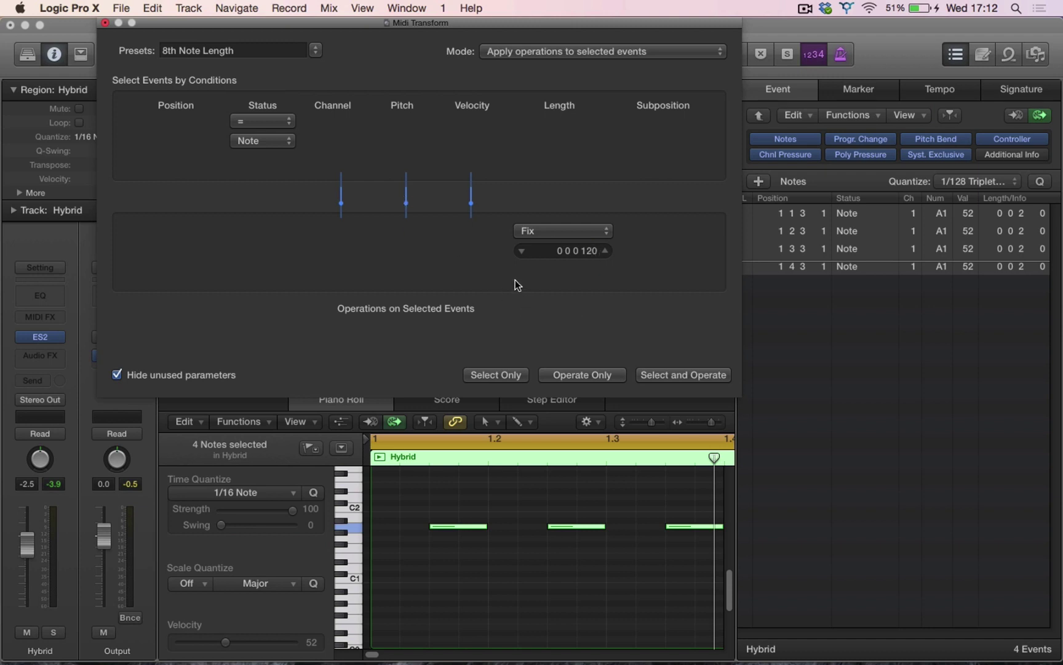
Start another blank transform set restricted to note events.
click(316, 51)
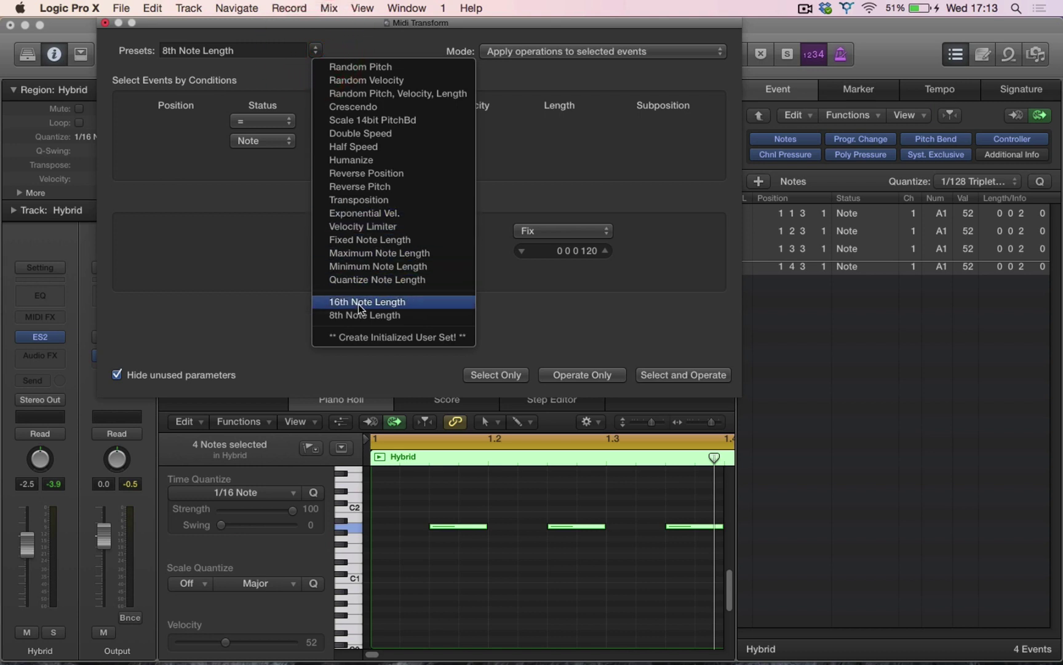
click(362, 342)
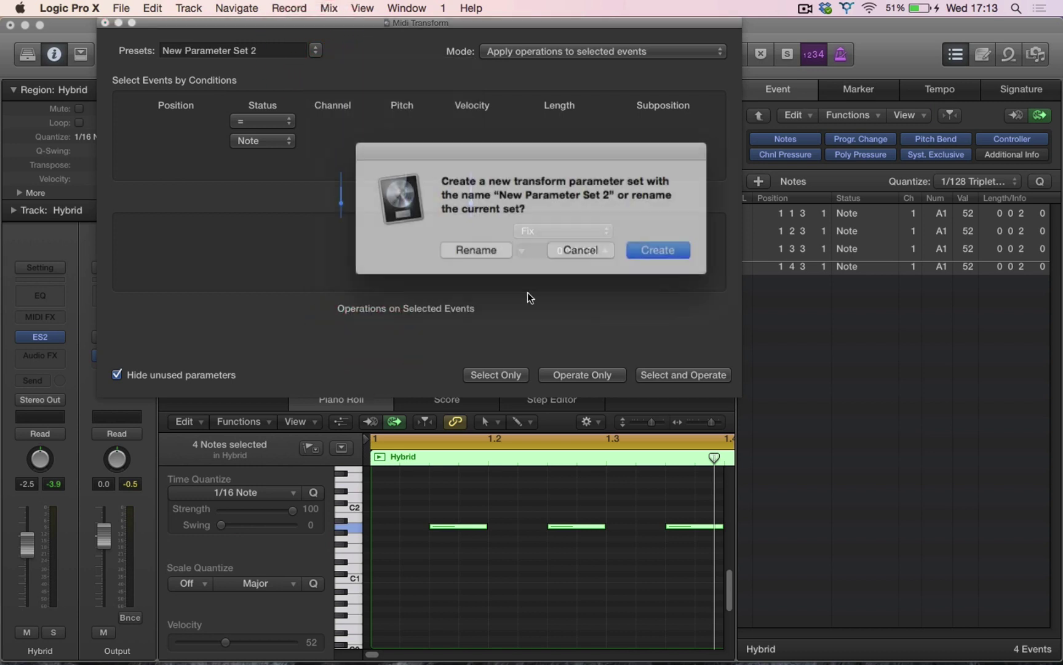
click(659, 246)
click(259, 121)
click(266, 140)
click(287, 122)
click(289, 155)
click(284, 142)
click(279, 198)
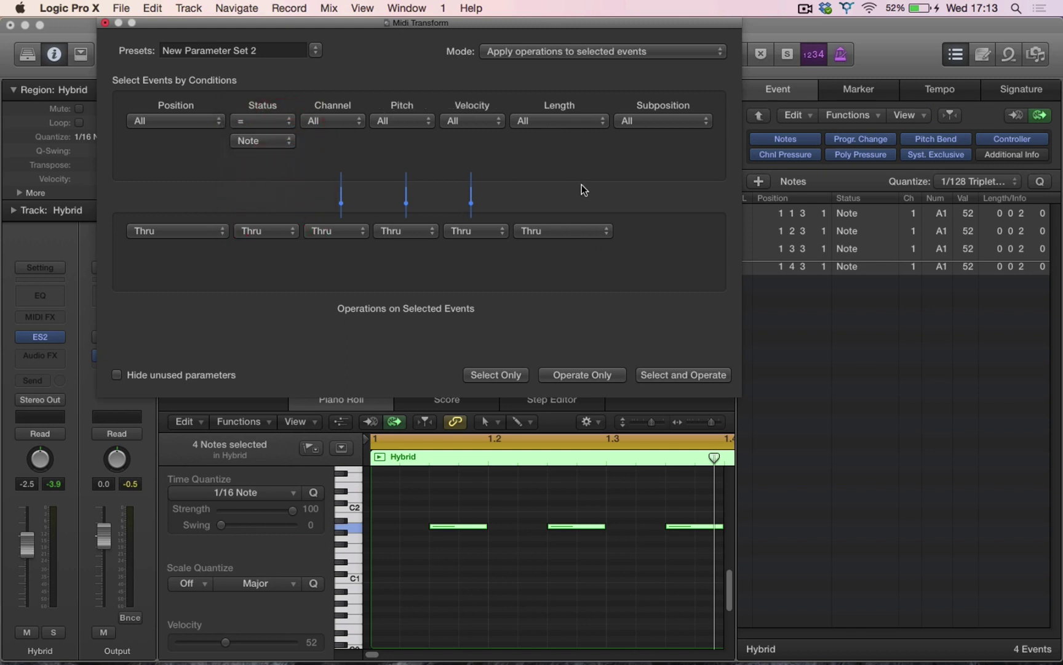
Fix note length at 0 0 0 120, with unused parameters hidden.
click(603, 231)
click(600, 244)
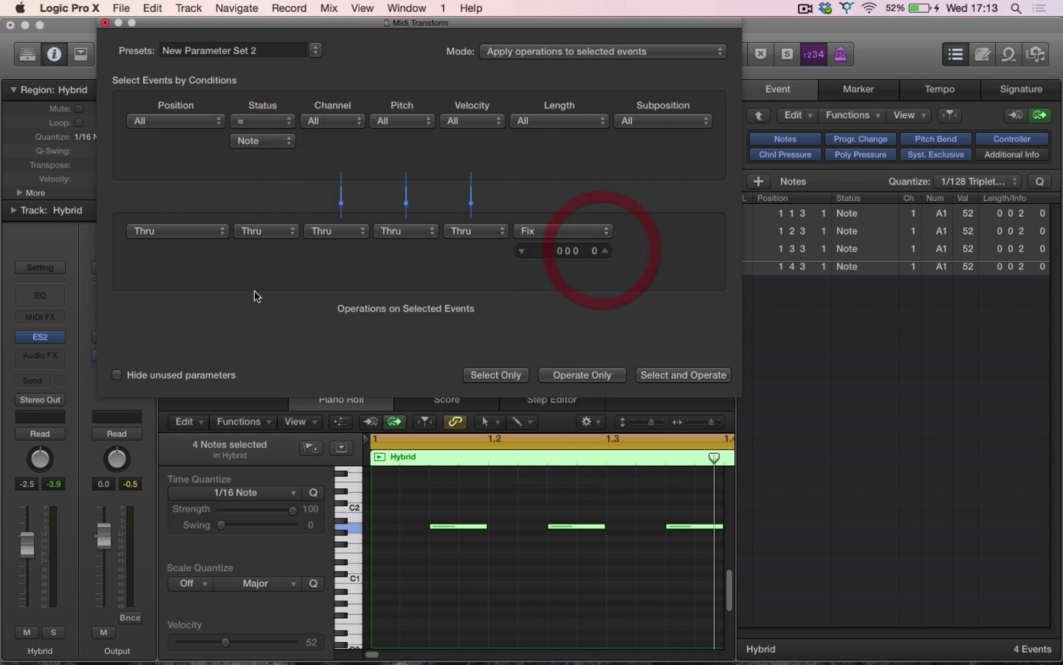
click(117, 374)
drag(588, 251, 588, 240)
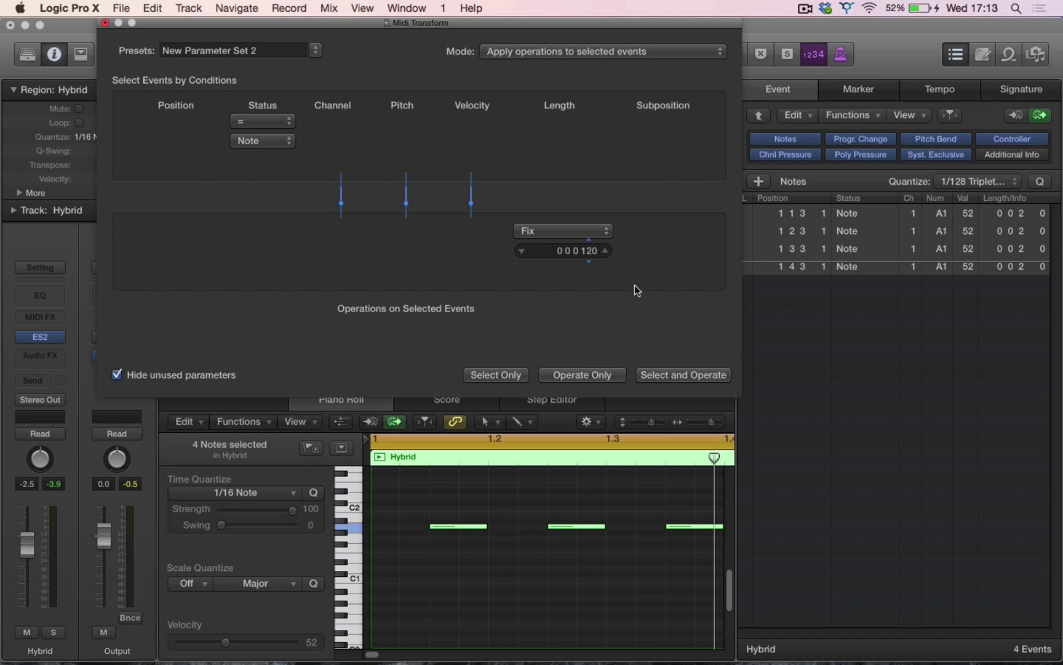
Name the preset '32nd Note Length' and apply it to shorten the four notes.
double_click(276, 52)
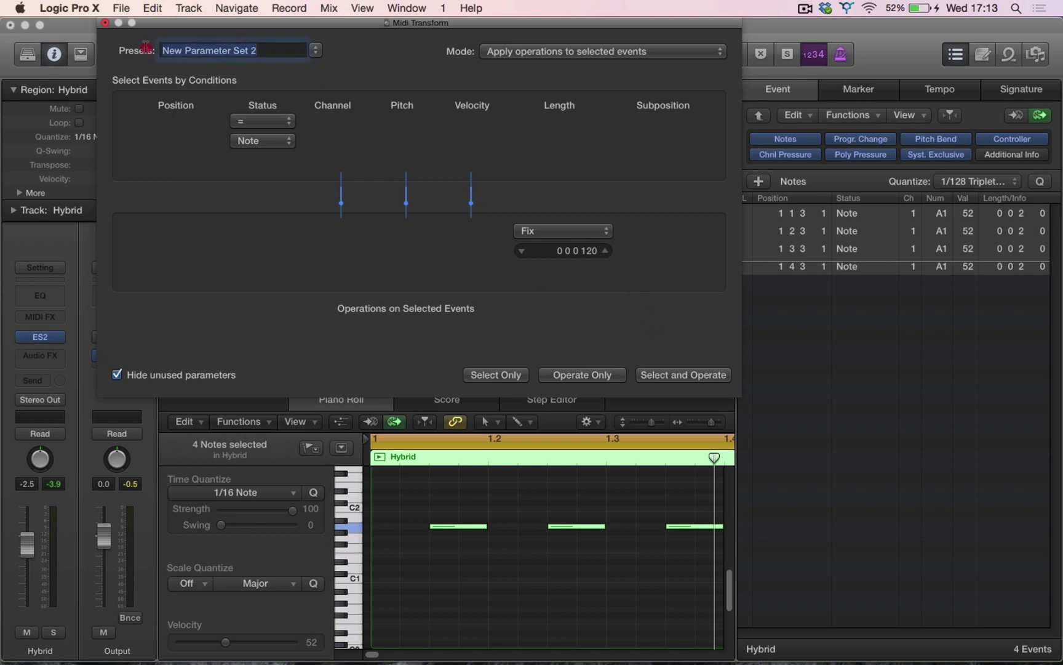
click(147, 51)
text(3)
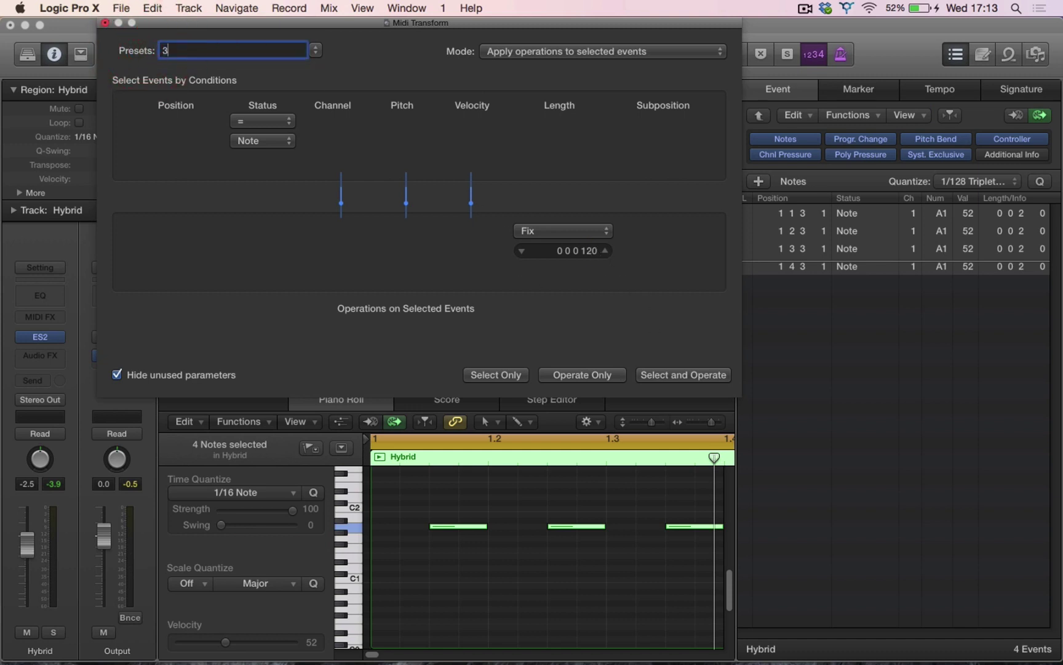
text(2nd Leng)
text(Note Length)
click(677, 374)
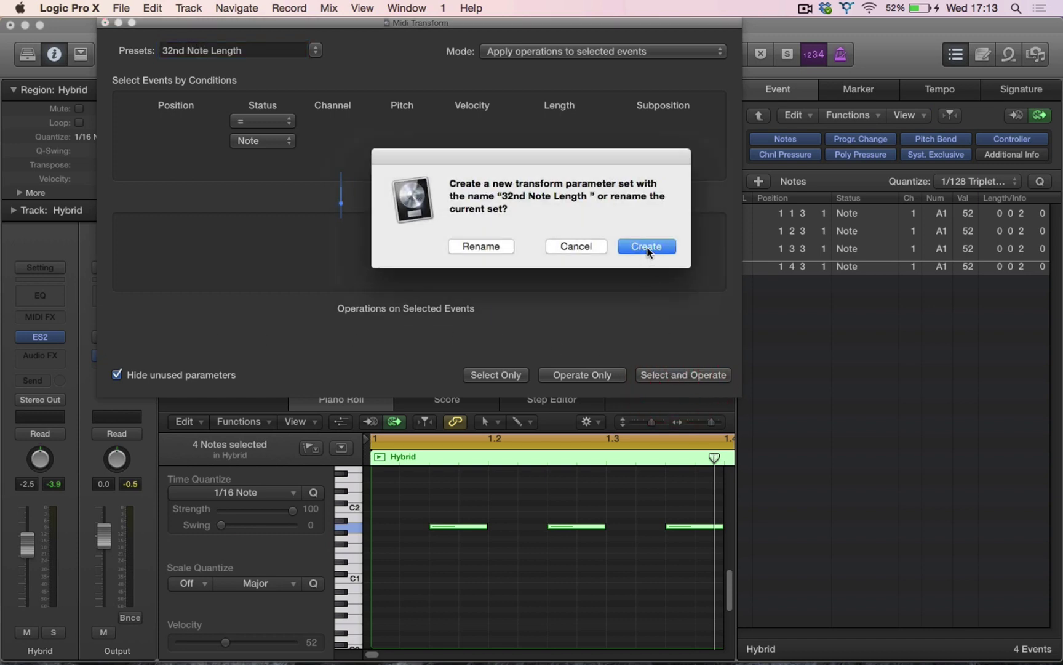
click(481, 246)
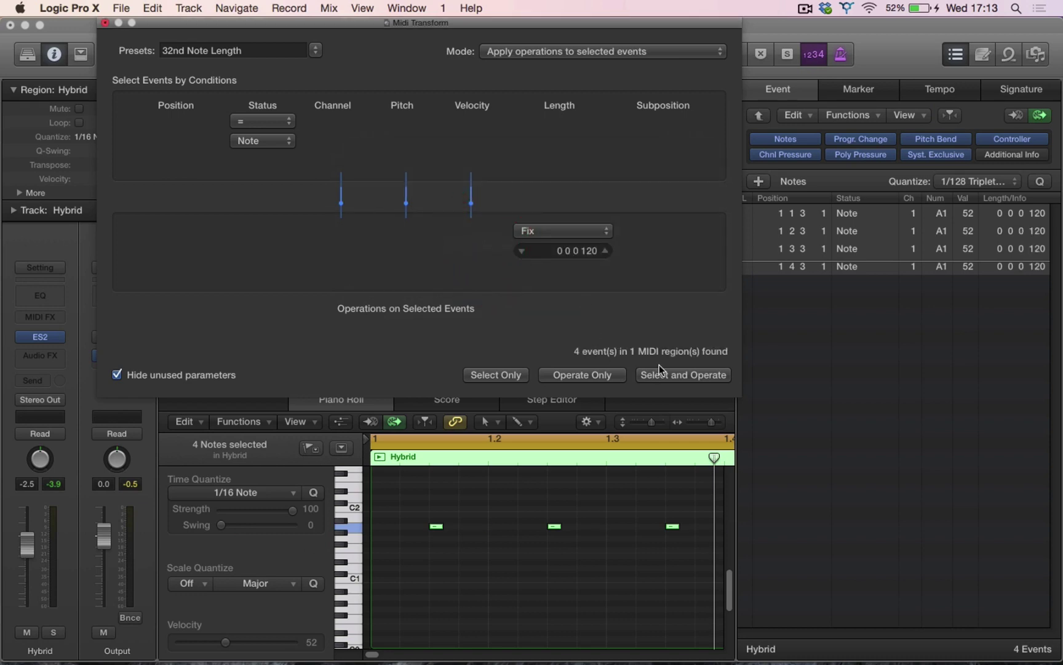
drag(442, 22, 537, 60)
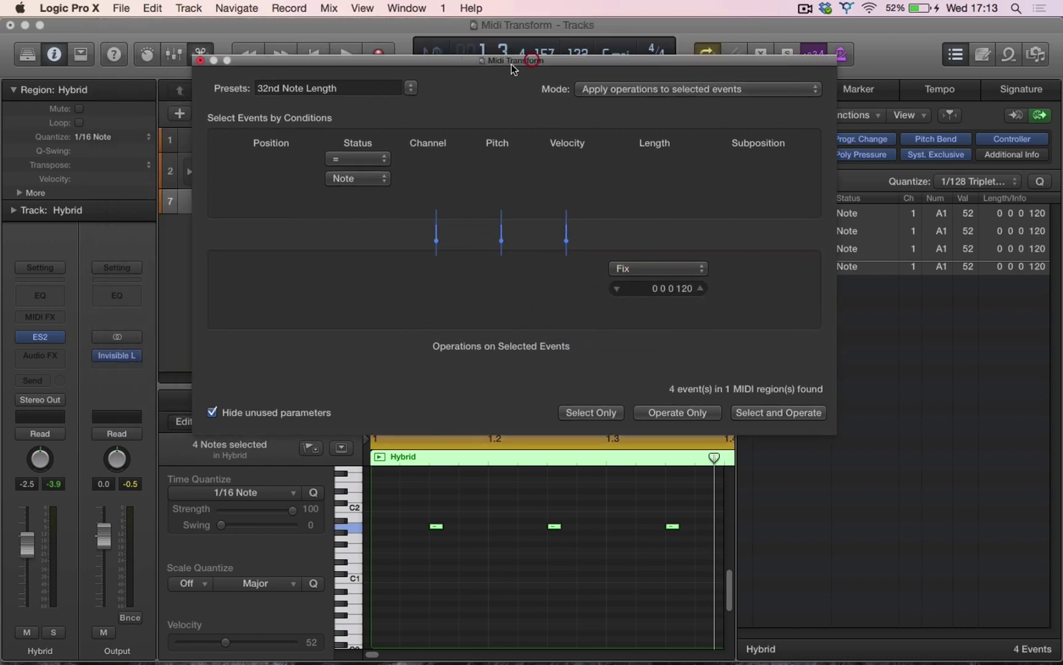
click(411, 88)
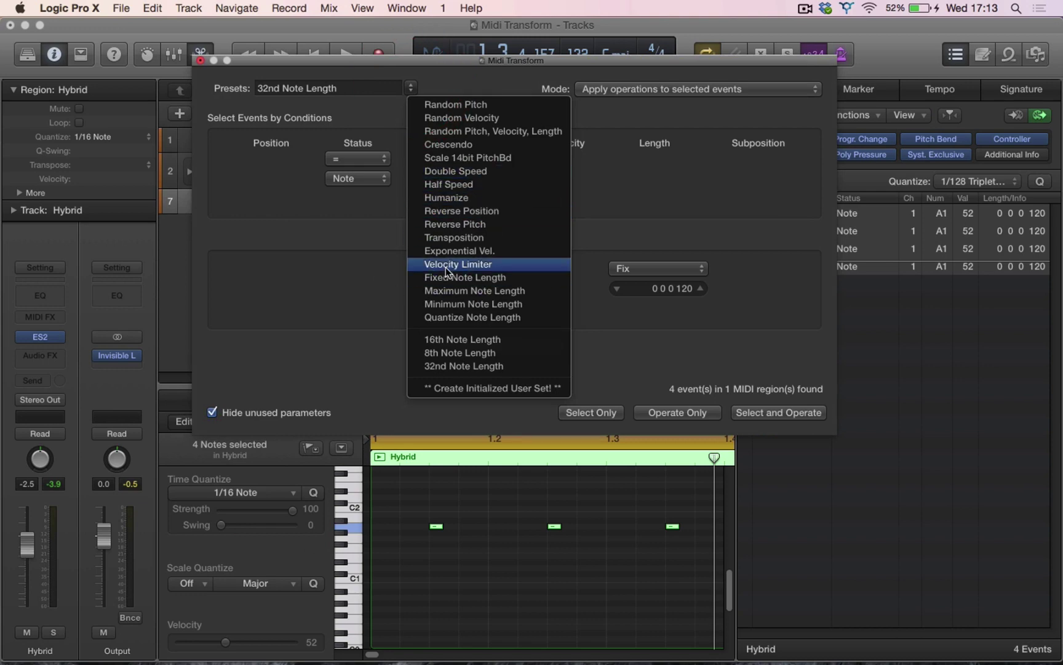
Reopen MIDI Transform with the Fixed Velocity preset and raise velocity from 100 to 127.
click(329, 270)
click(201, 60)
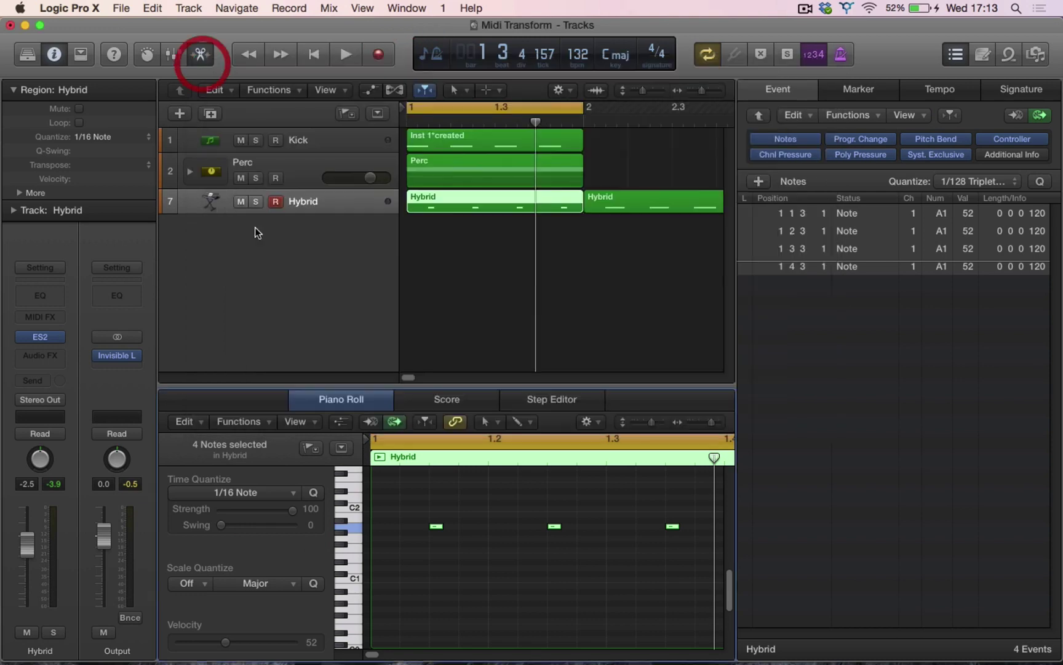
click(250, 421)
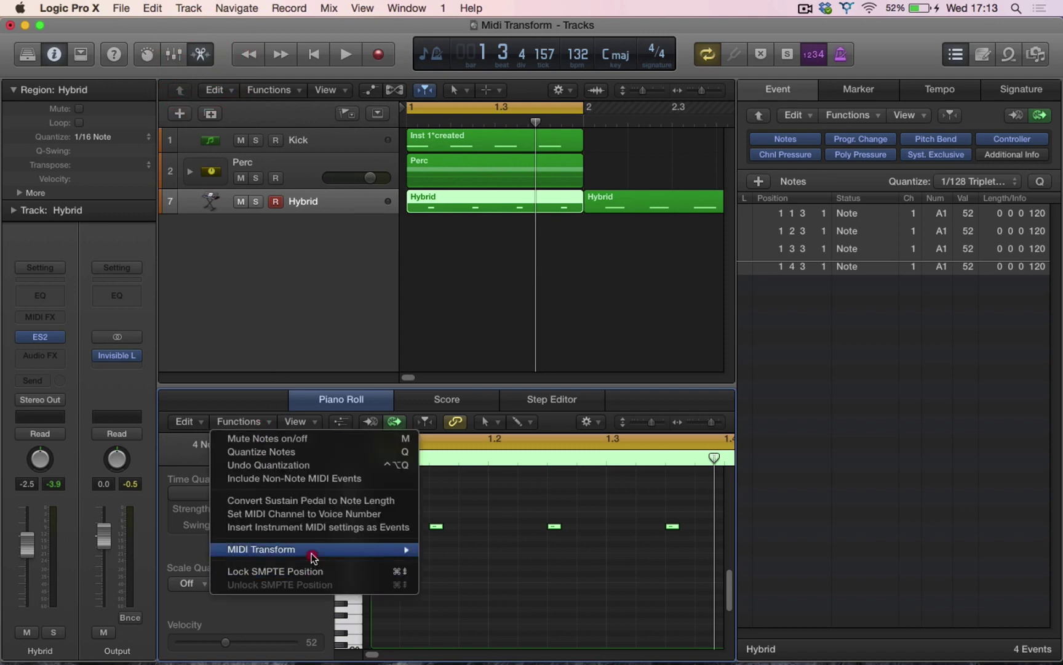
mouse_move(313, 557)
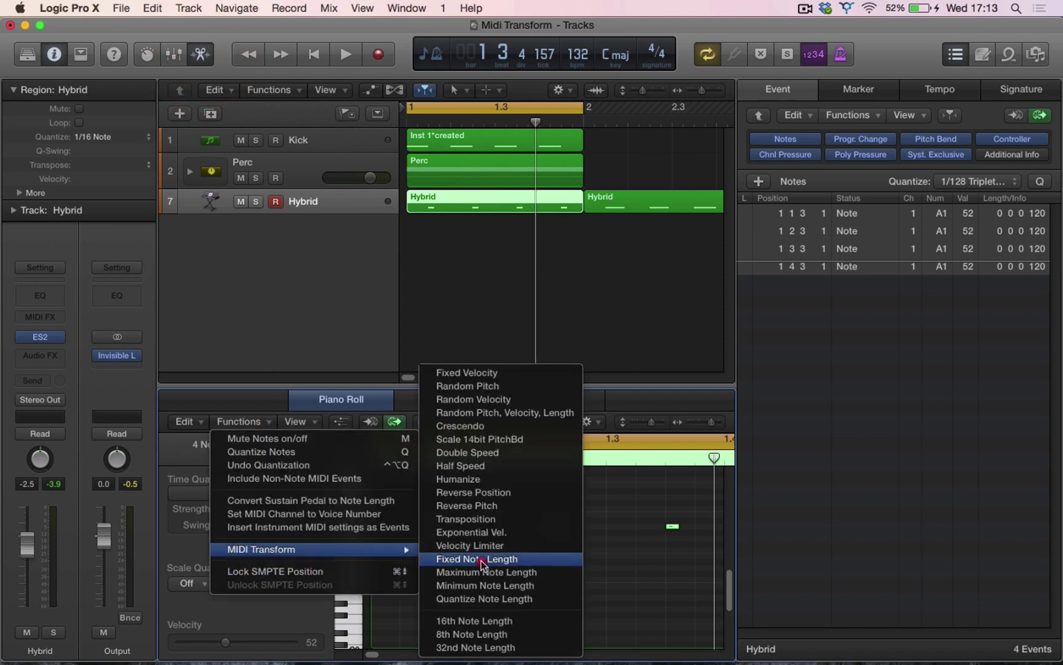
click(515, 378)
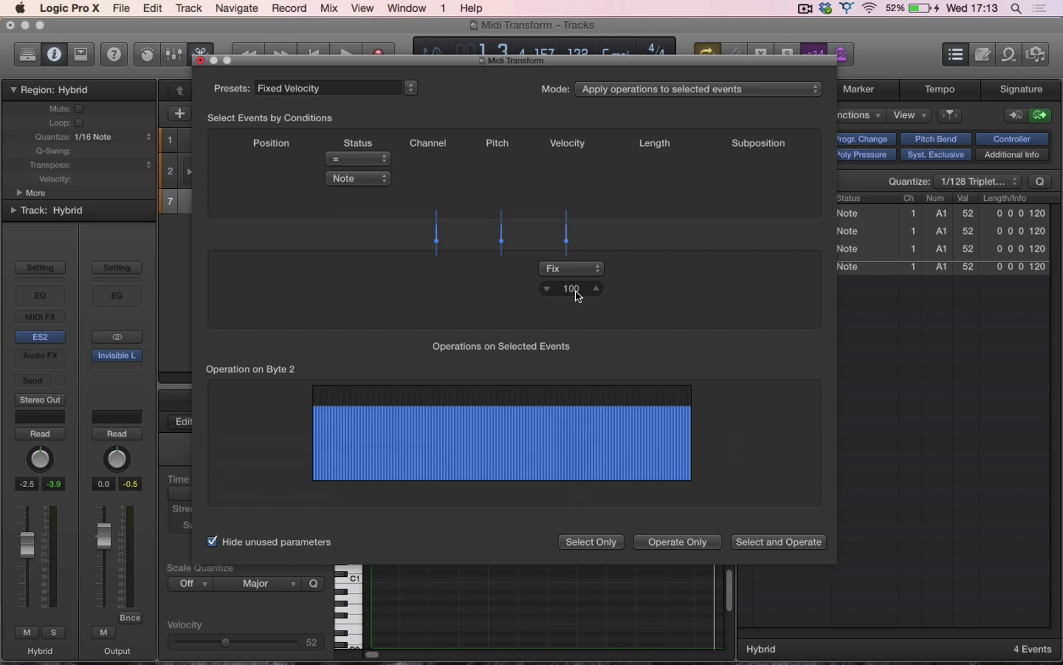
drag(578, 296, 577, 264)
Create a new blank user transform set that matches only note events.
click(411, 88)
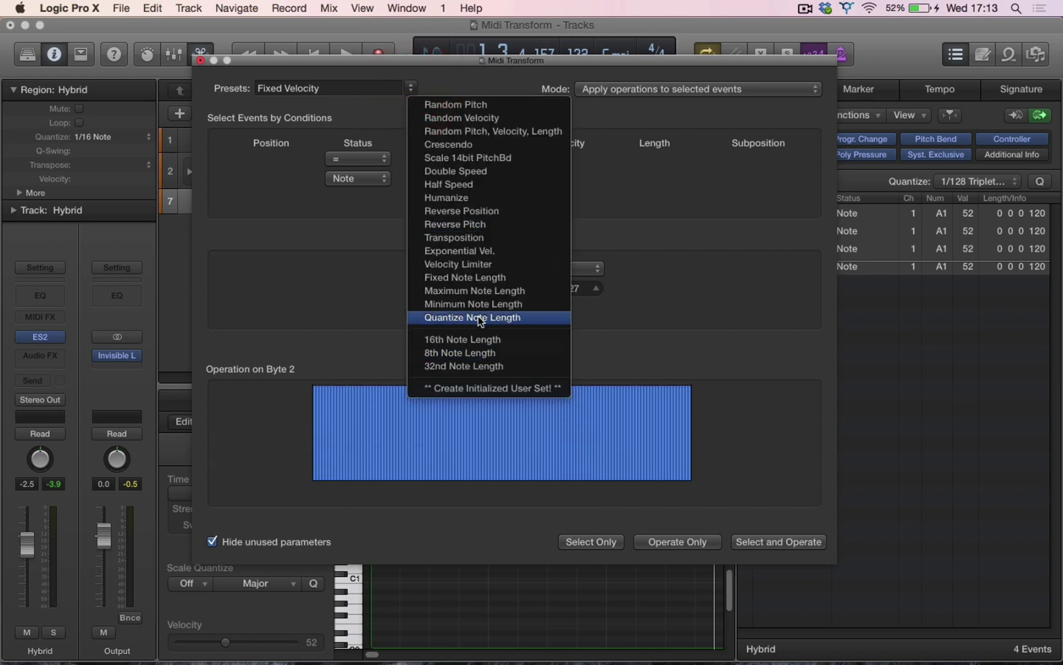
click(499, 389)
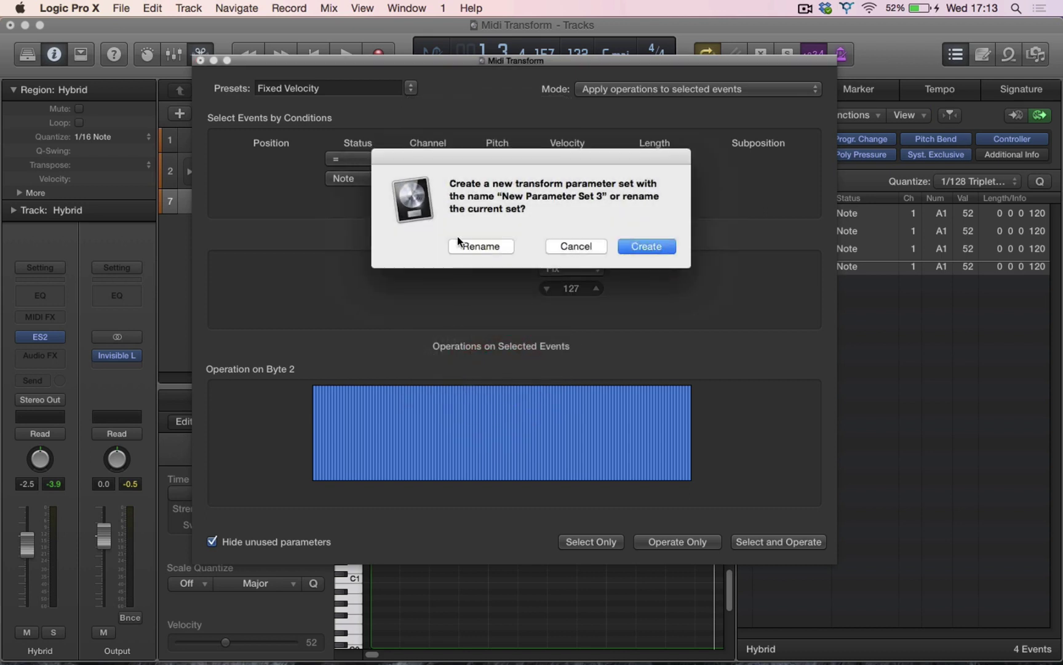
click(646, 247)
click(367, 159)
click(364, 173)
click(369, 178)
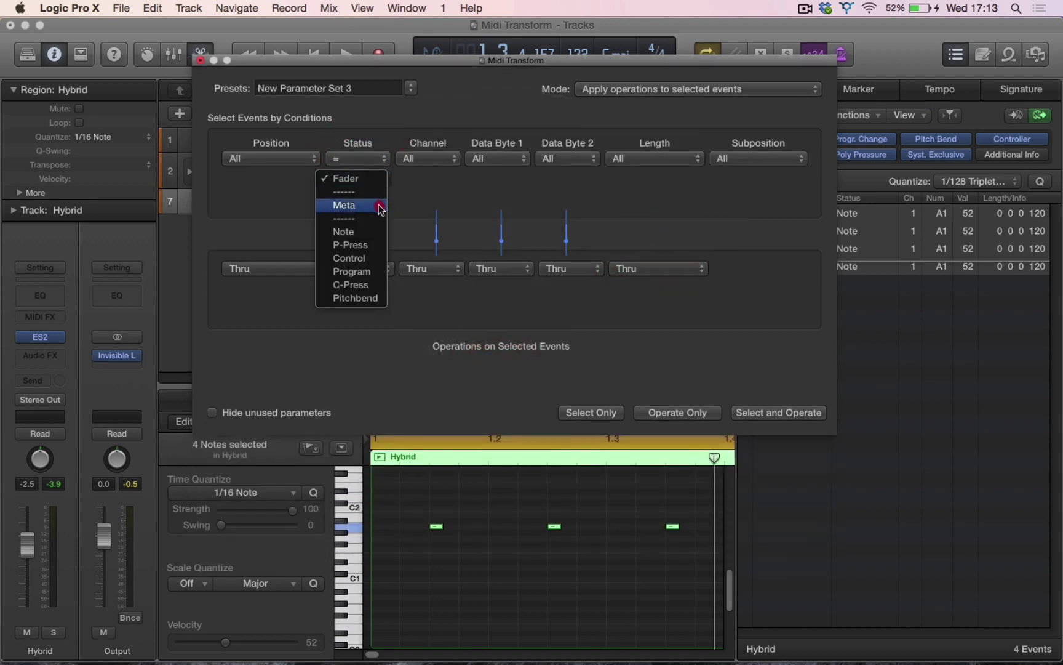
click(376, 233)
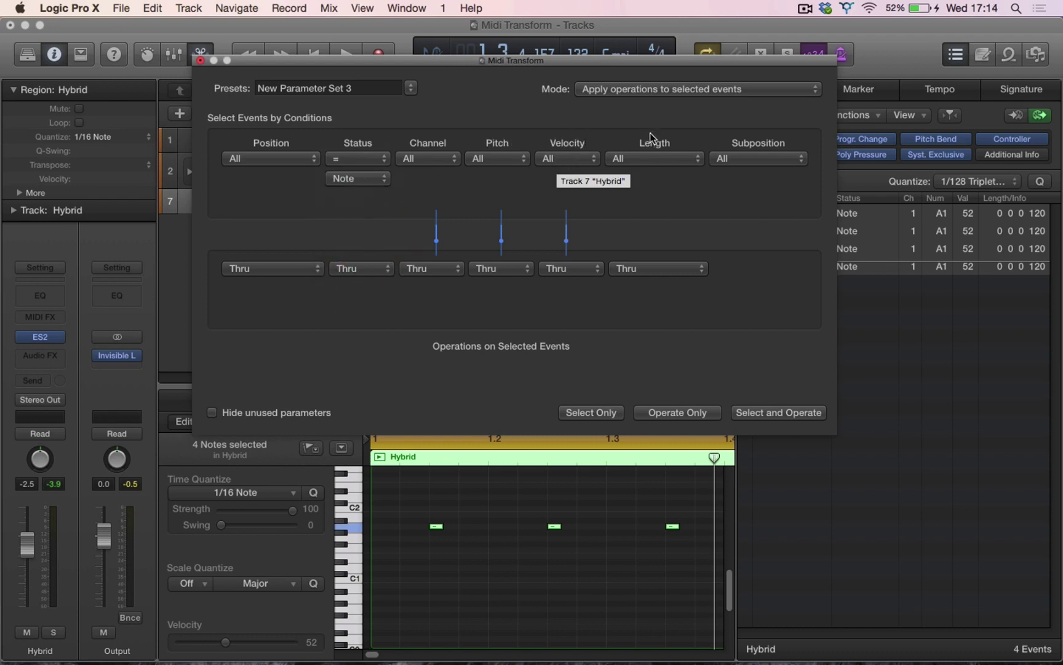
Fix velocity at 127 and hide unused parameters.
click(590, 266)
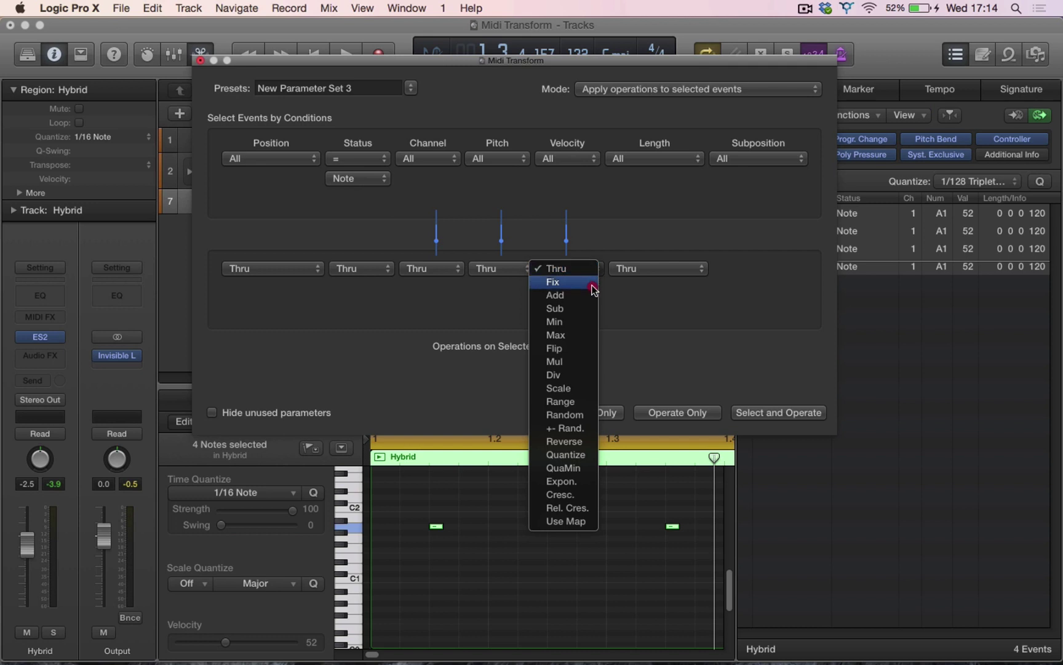
click(593, 283)
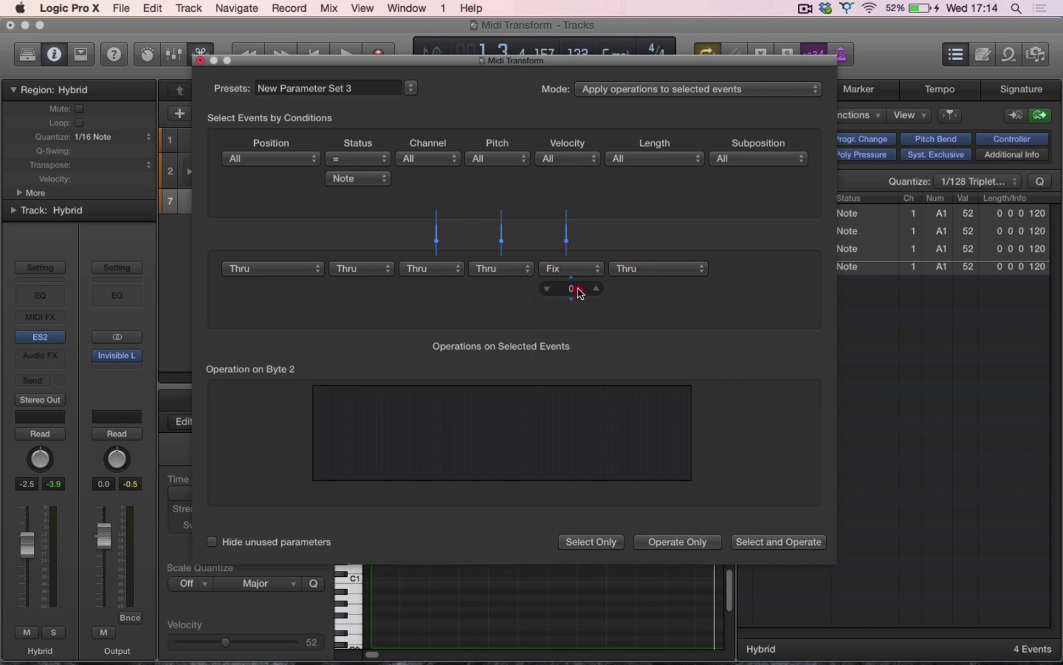
drag(576, 289, 577, 281)
click(212, 541)
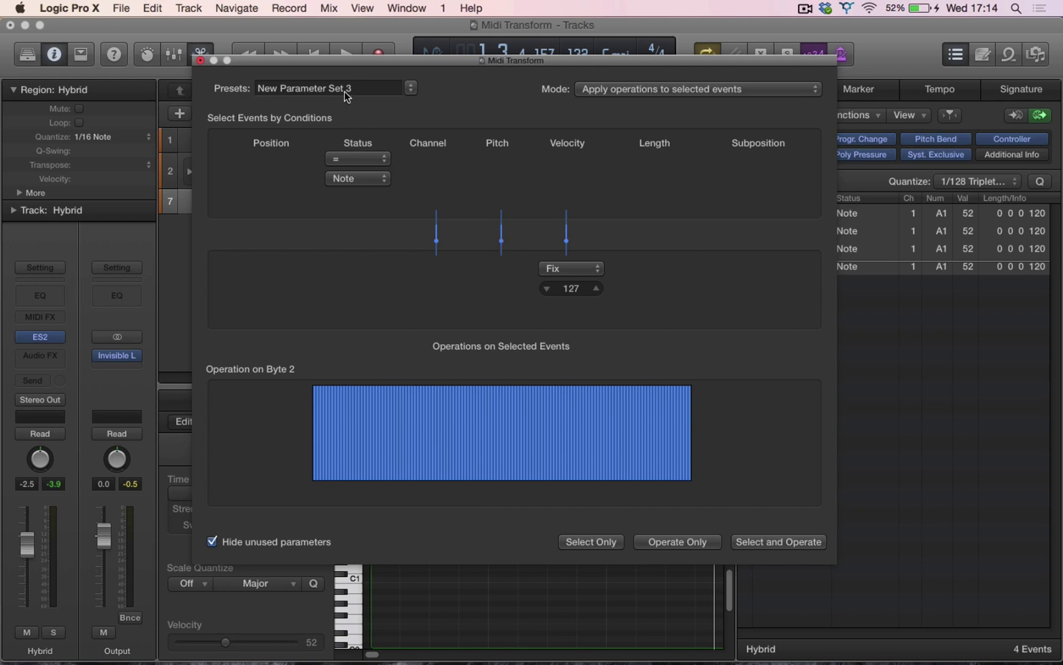
Name the preset 'Full Velo' and apply it to the four notes.
double_click(317, 87)
text(Fu)
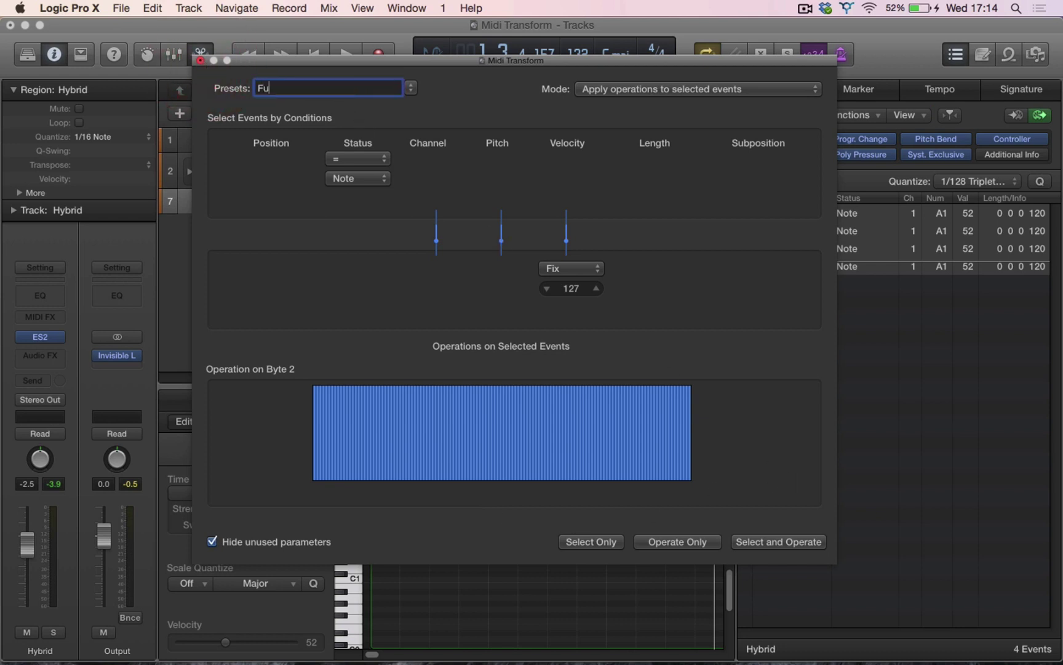
text(ll Velo)
click(786, 541)
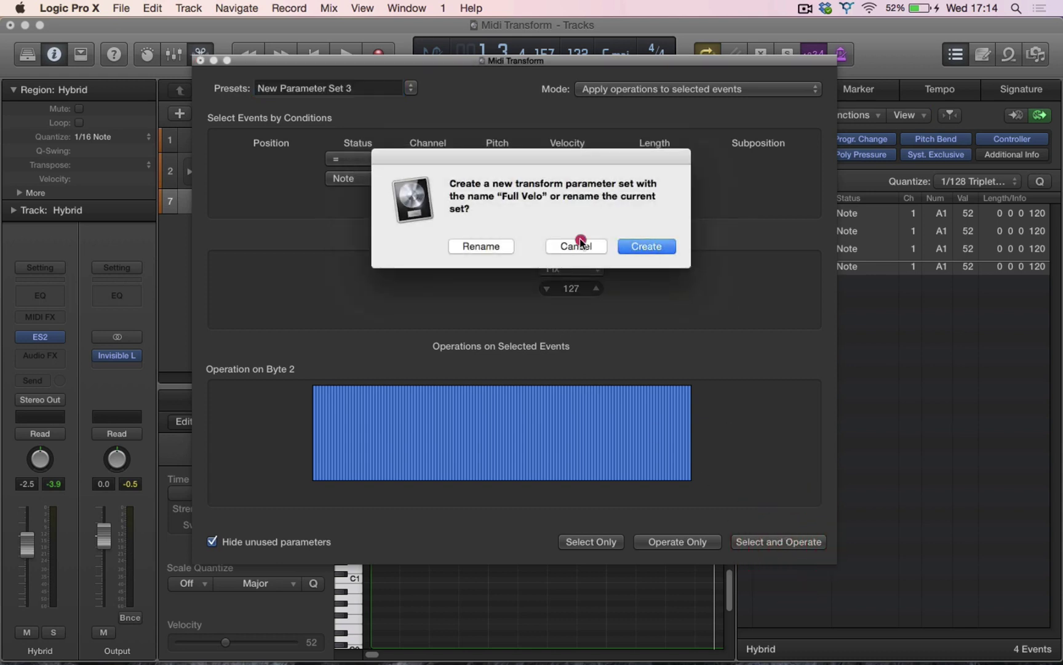
click(494, 244)
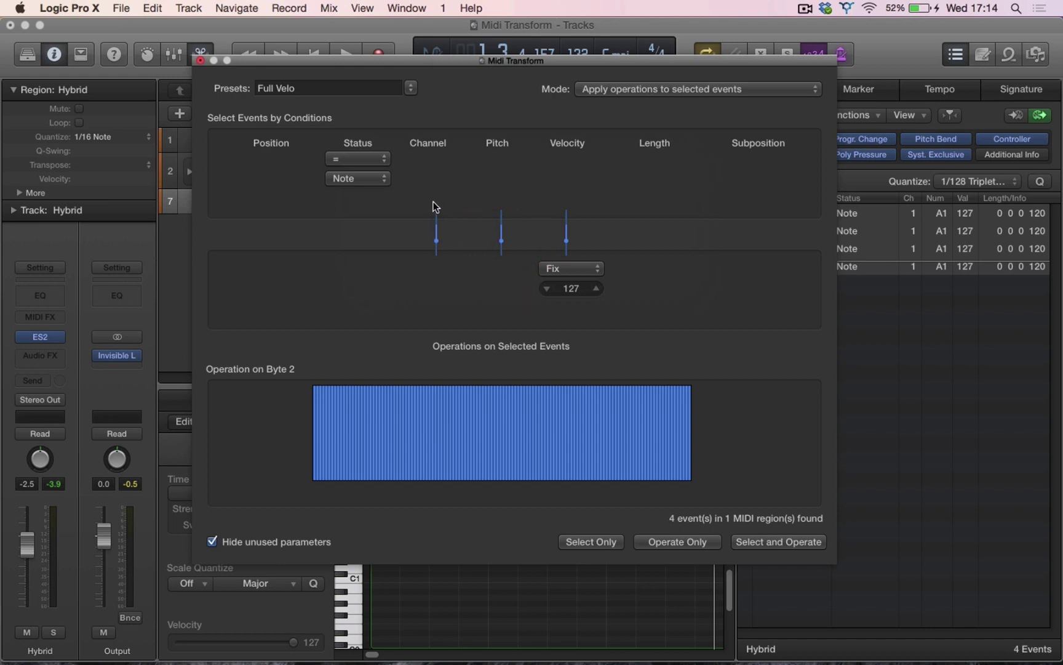
click(411, 88)
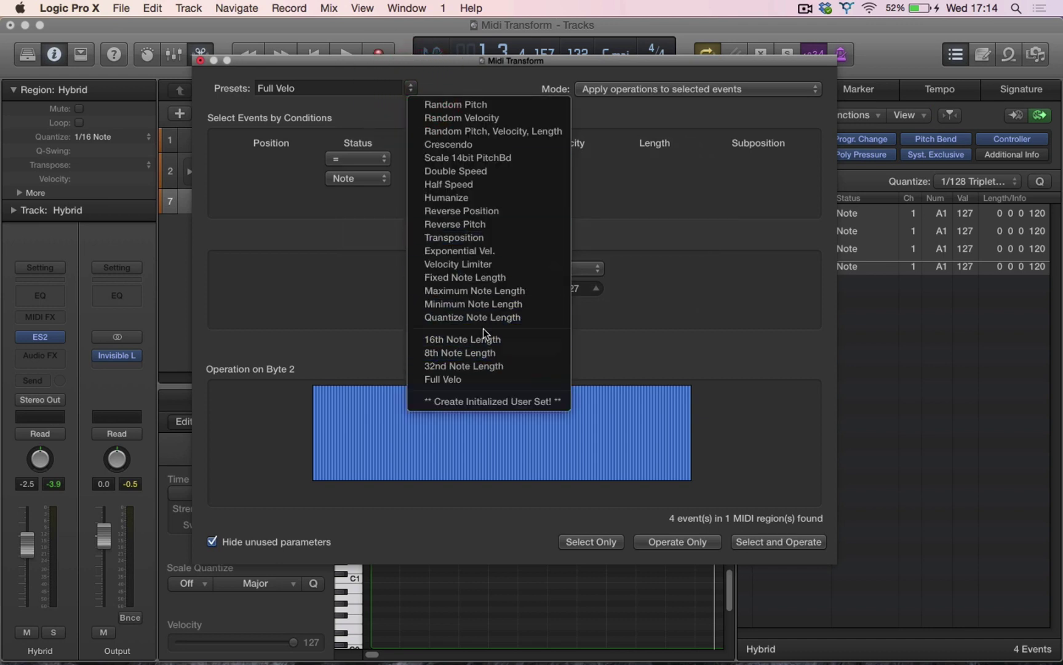
Close MIDI Transform, audition the bass note, and lower the four notes' velocity to 43.
click(339, 285)
click(201, 61)
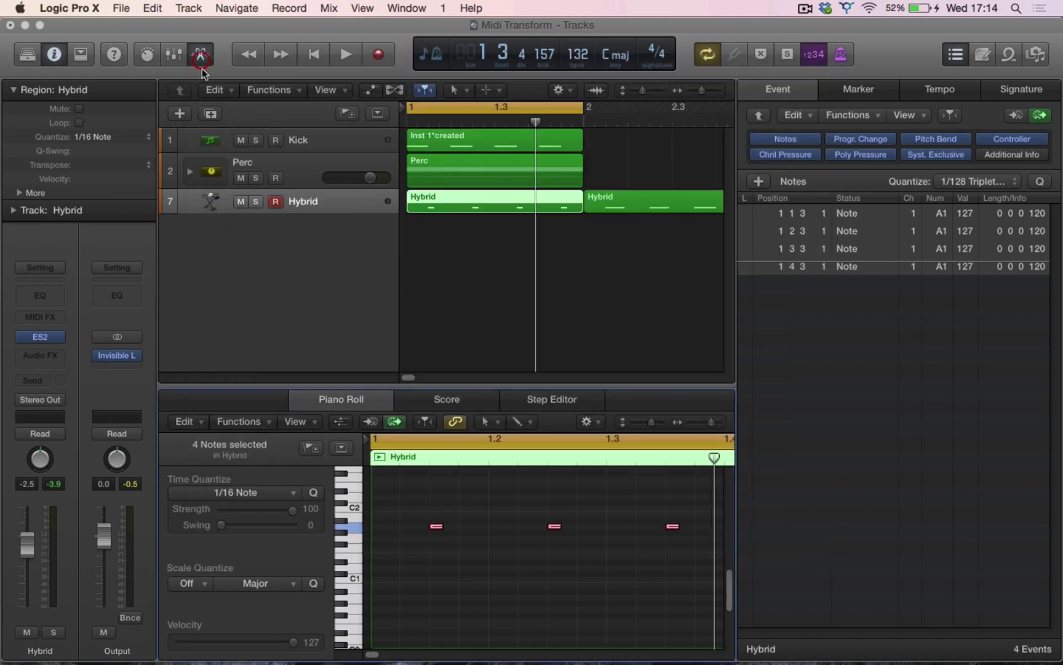
click(347, 516)
click(346, 516)
click(265, 428)
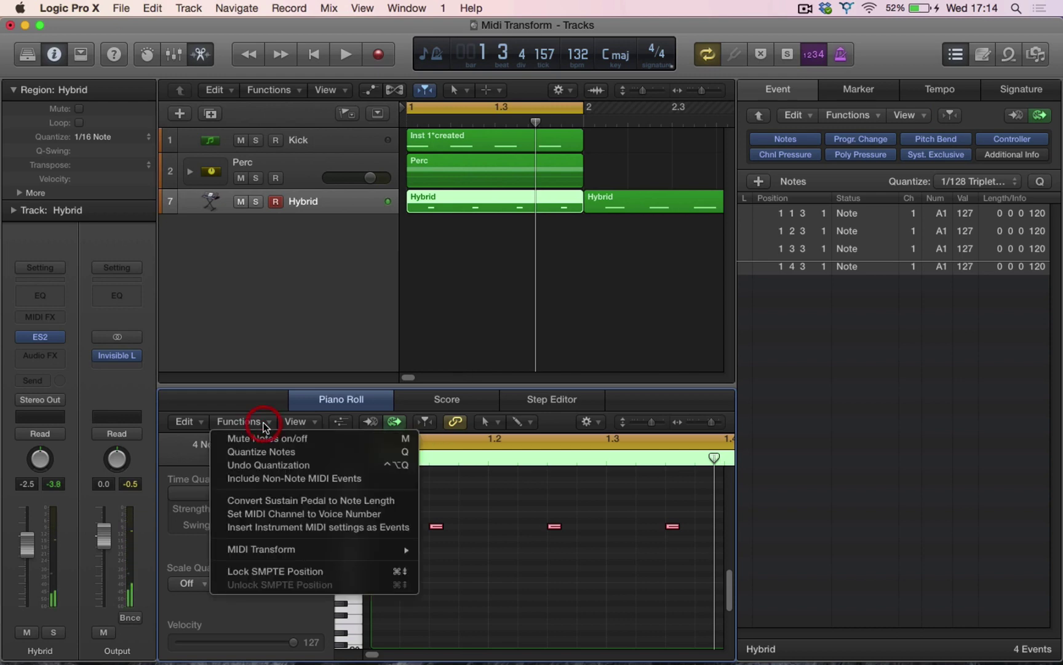
click(449, 500)
drag(294, 646, 217, 642)
Apply the Full Velo preset so all four notes return to velocity 127.
click(258, 421)
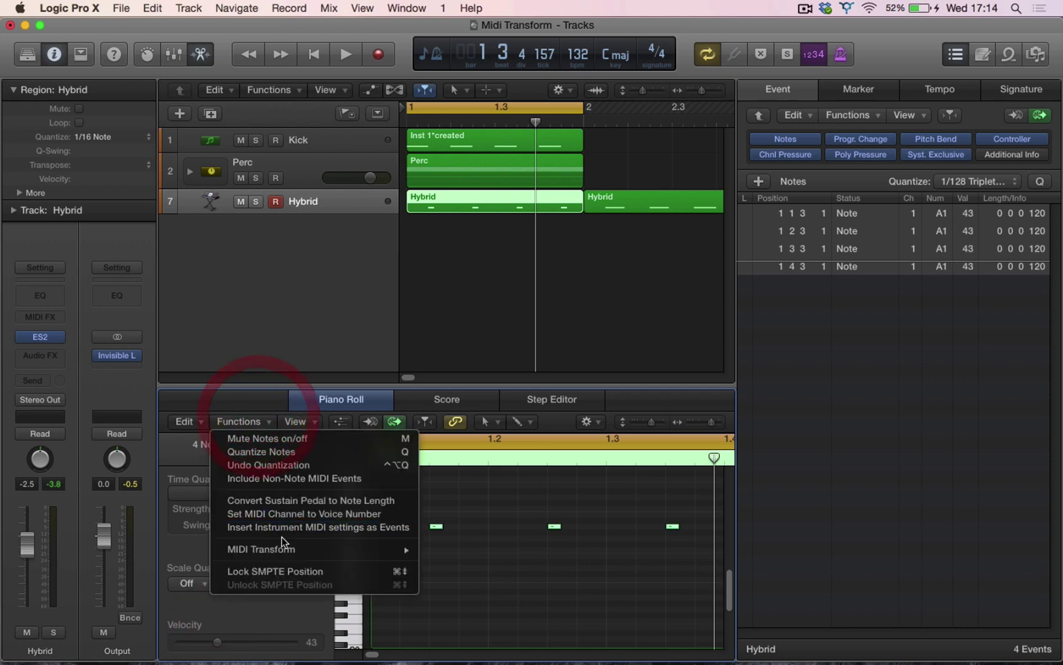
mouse_move(394, 548)
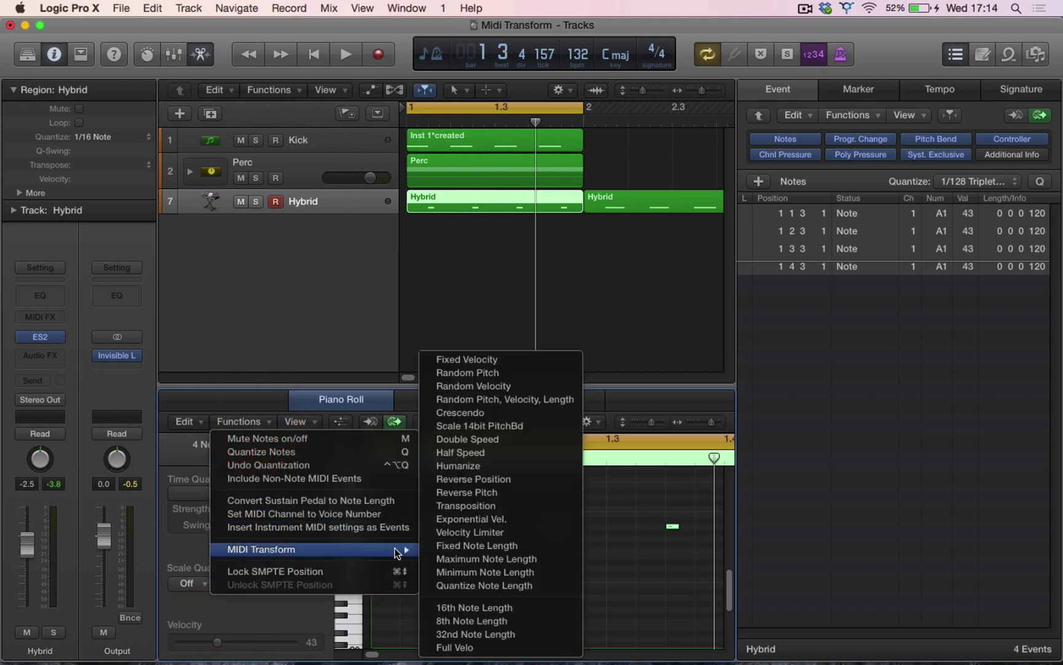
click(525, 648)
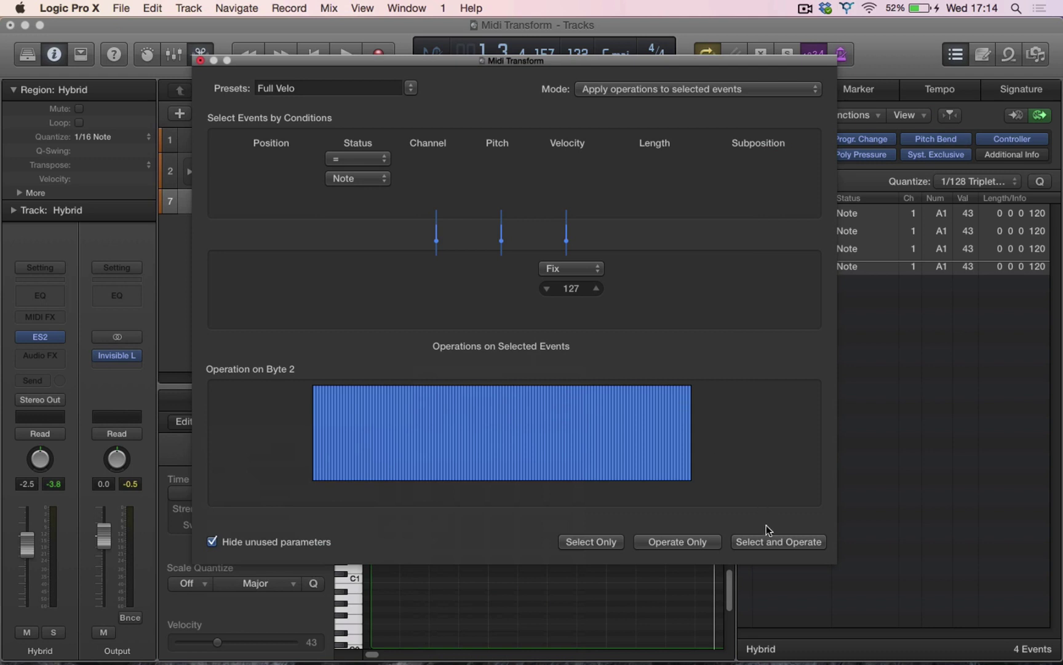
click(781, 543)
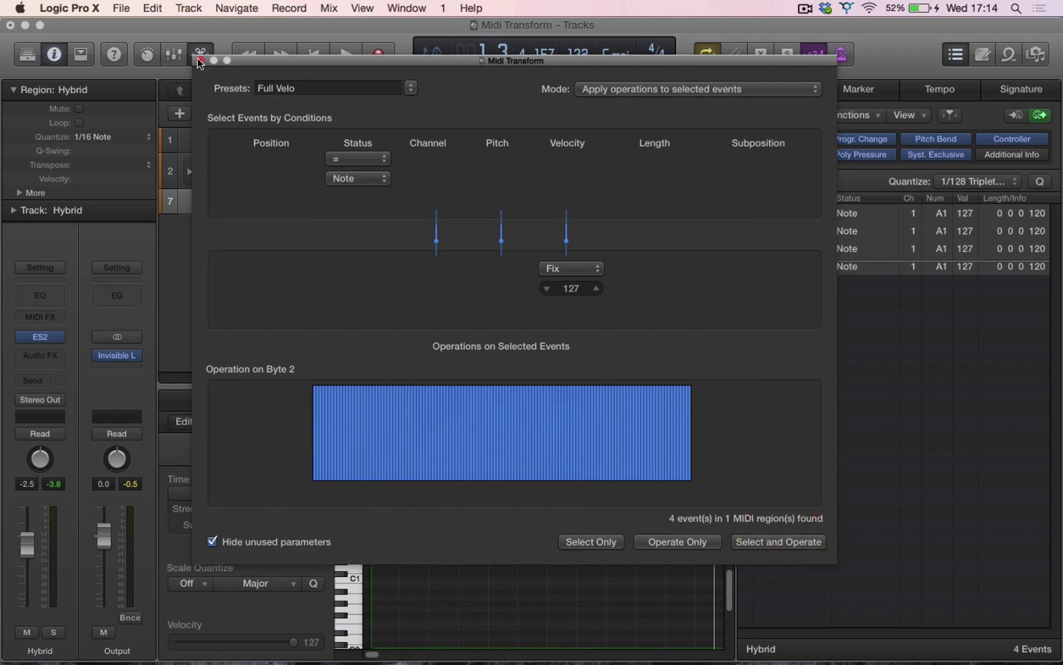
click(345, 90)
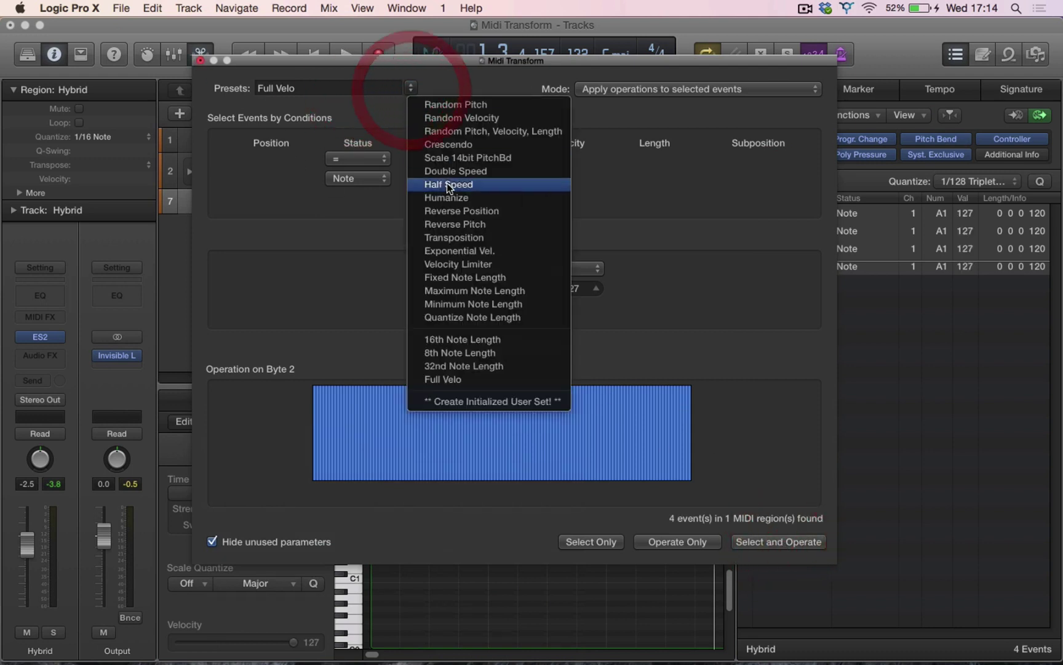
Apply the 8th Note Length and then the 32nd Note Length presets to the four notes.
click(479, 353)
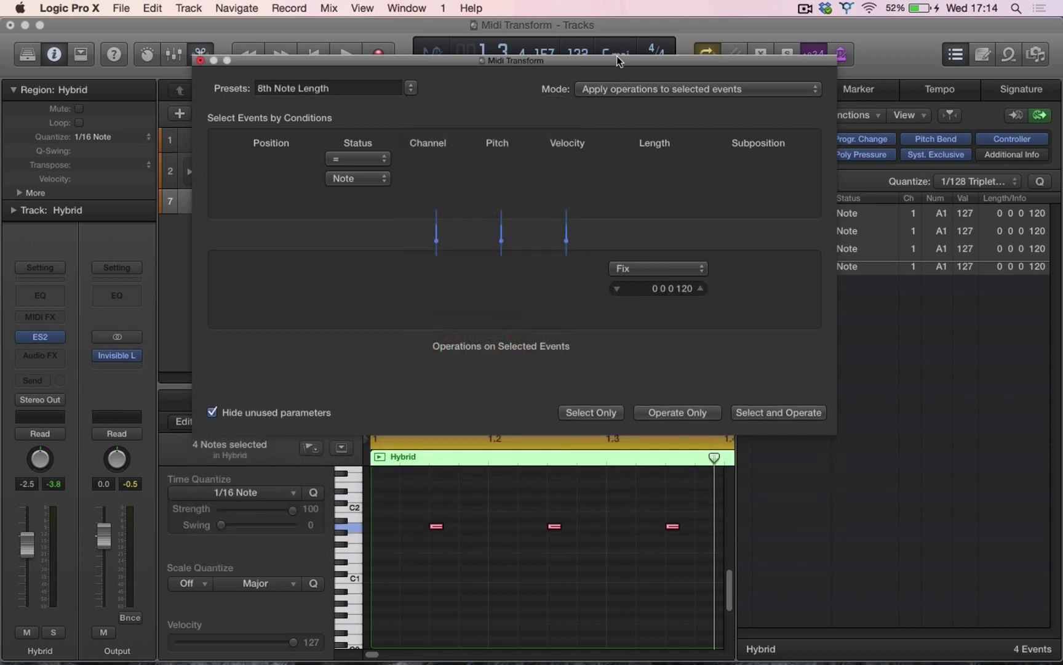
drag(617, 58, 585, 20)
click(767, 374)
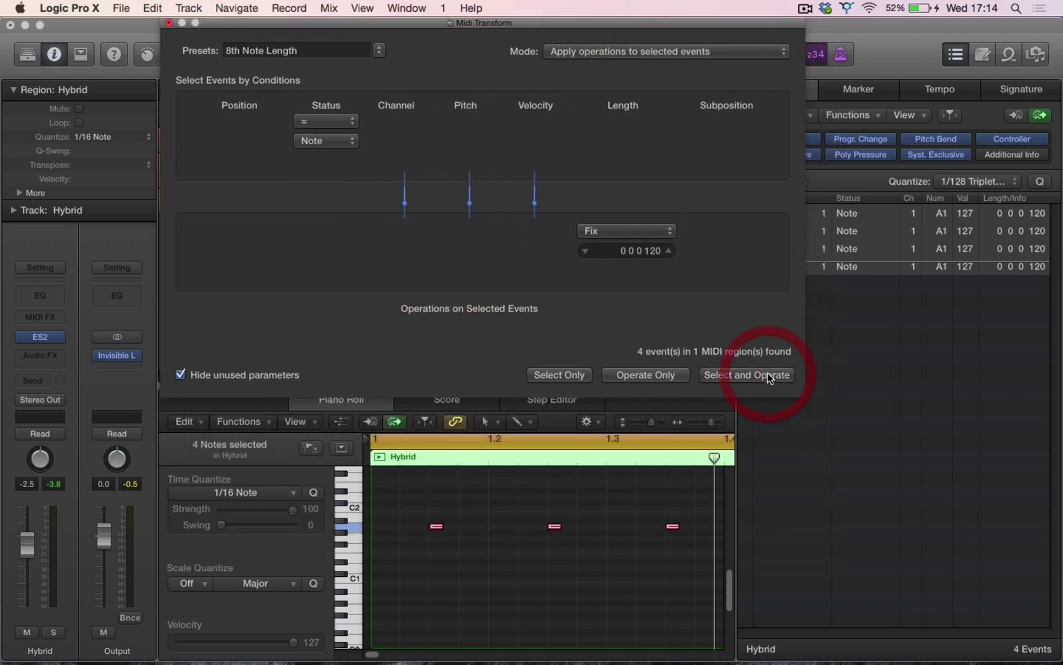
click(760, 374)
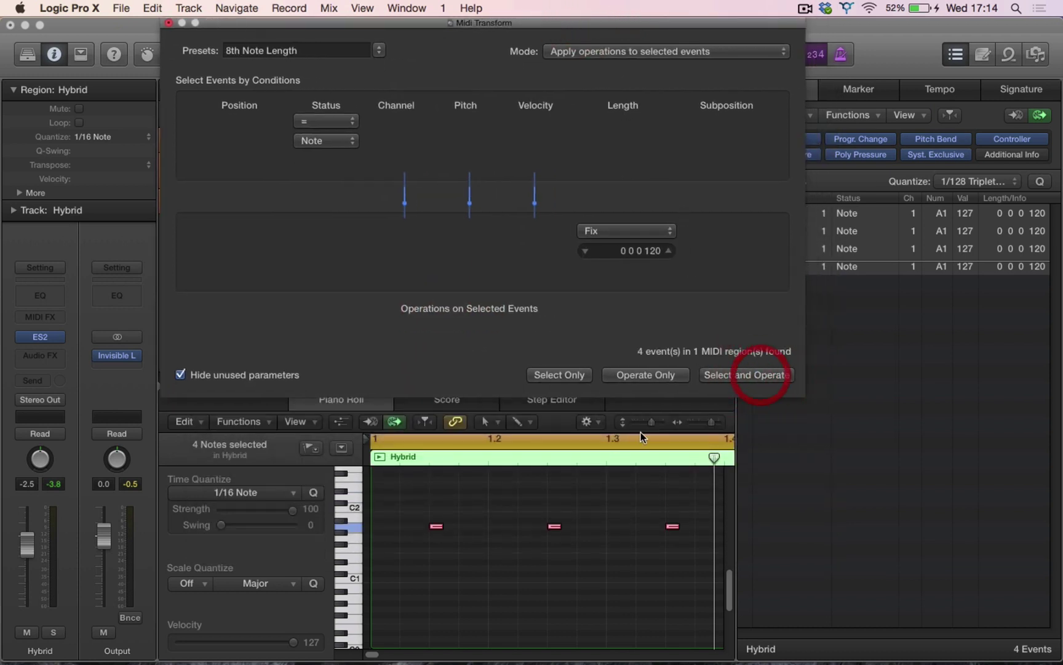
click(360, 526)
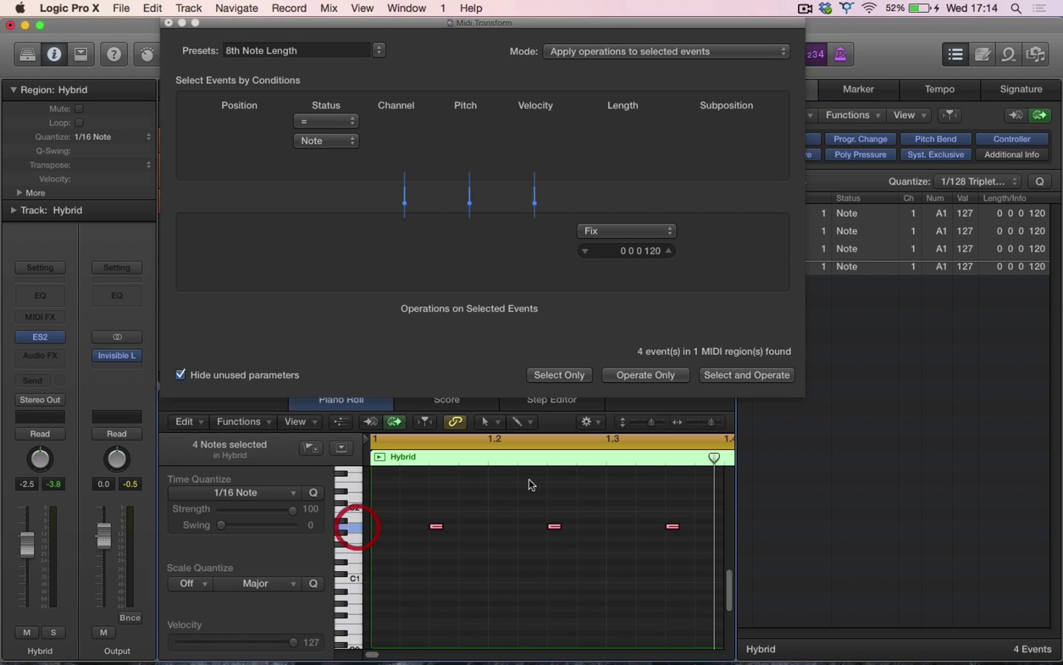
click(380, 53)
click(425, 330)
click(736, 376)
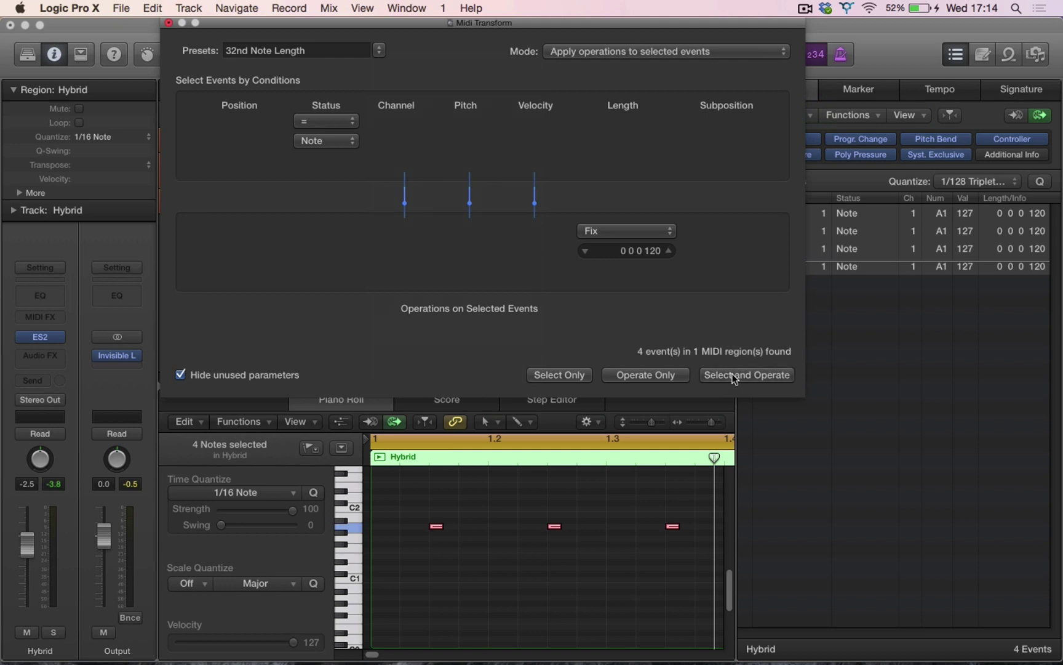
Apply the 16th Note Length preset, making each note 0 0 1 0.
click(380, 50)
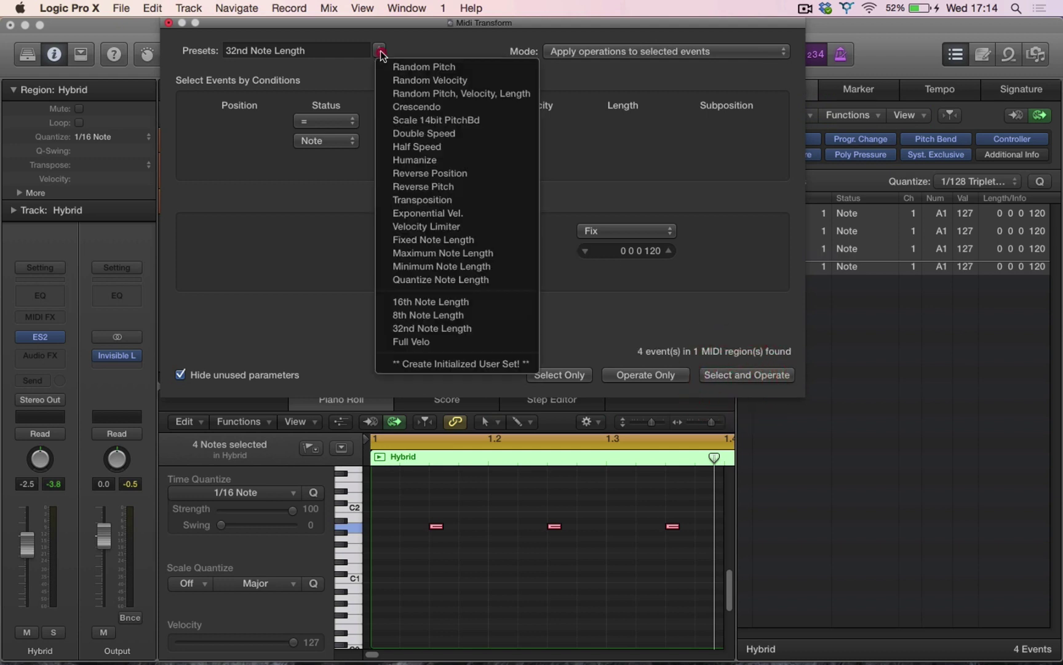
click(421, 313)
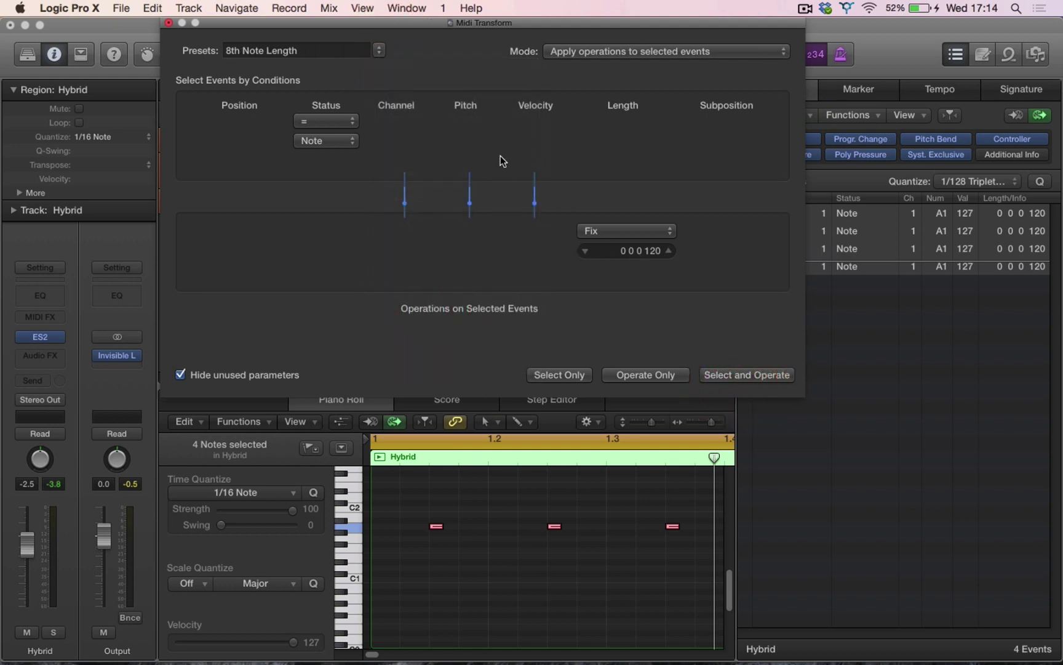
click(379, 50)
click(431, 306)
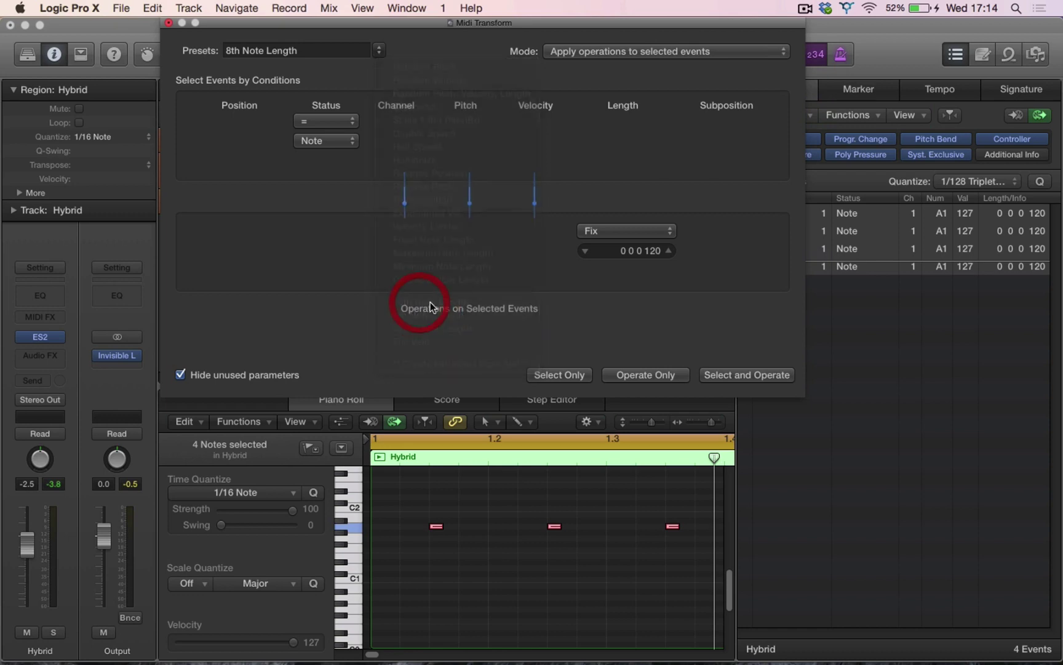
click(745, 378)
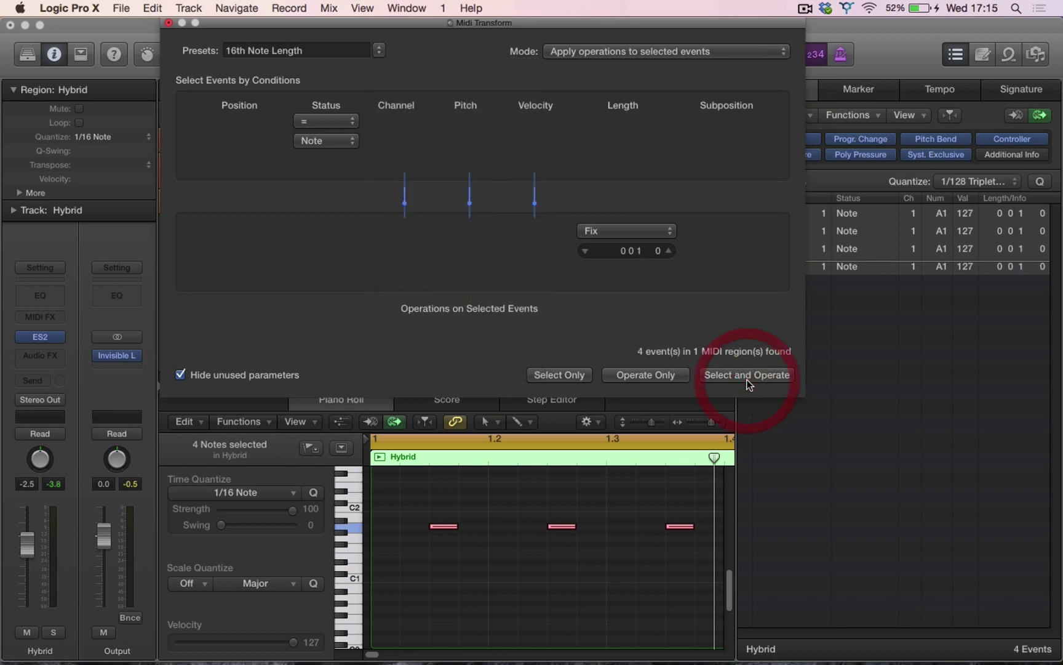
click(380, 50)
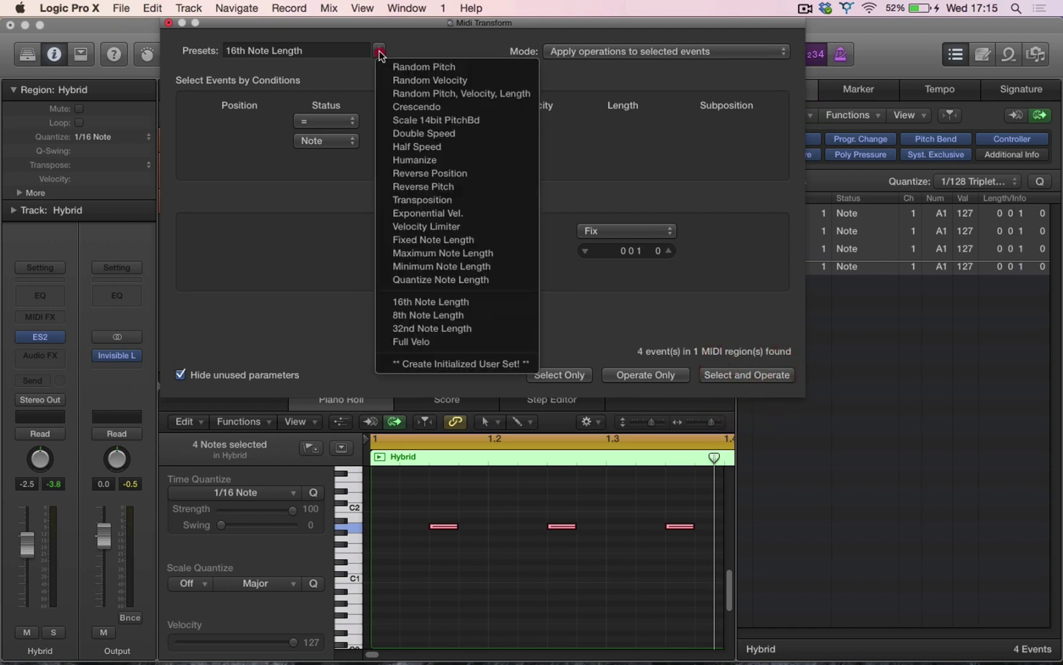
Load the 8th Note Length preset and retype its fixed length value.
click(449, 318)
click(642, 250)
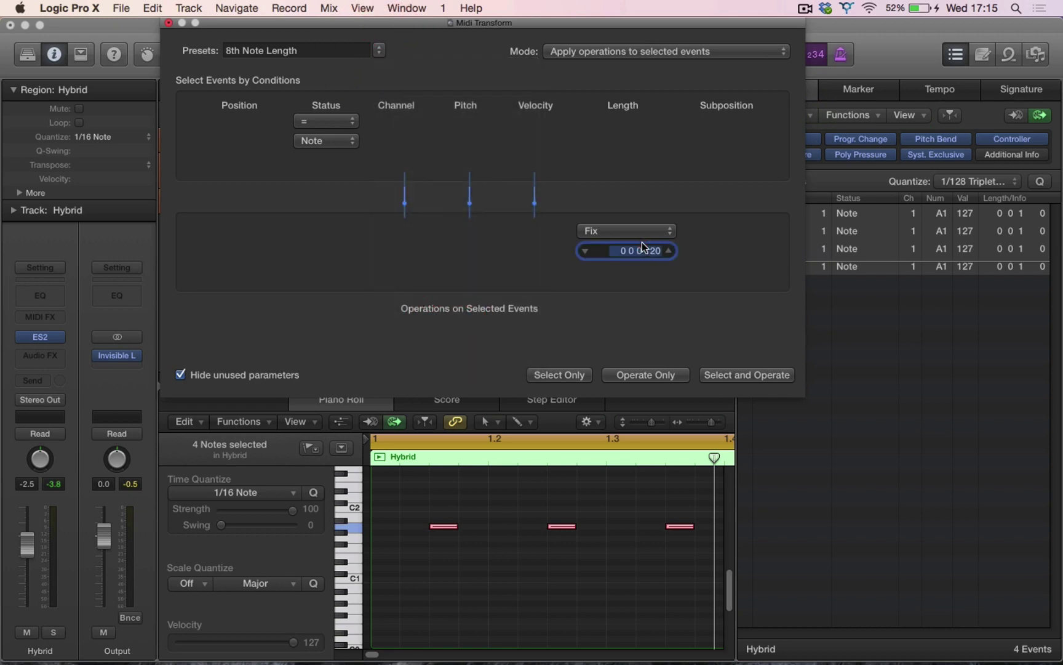
text(34)
key(BackSpace)
key(BackSpace)
text(93)
key(Return)
Check the 16th and 8th presets, then apply 32nd Note Length (0 0 0 120) to the four notes.
click(322, 53)
click(380, 51)
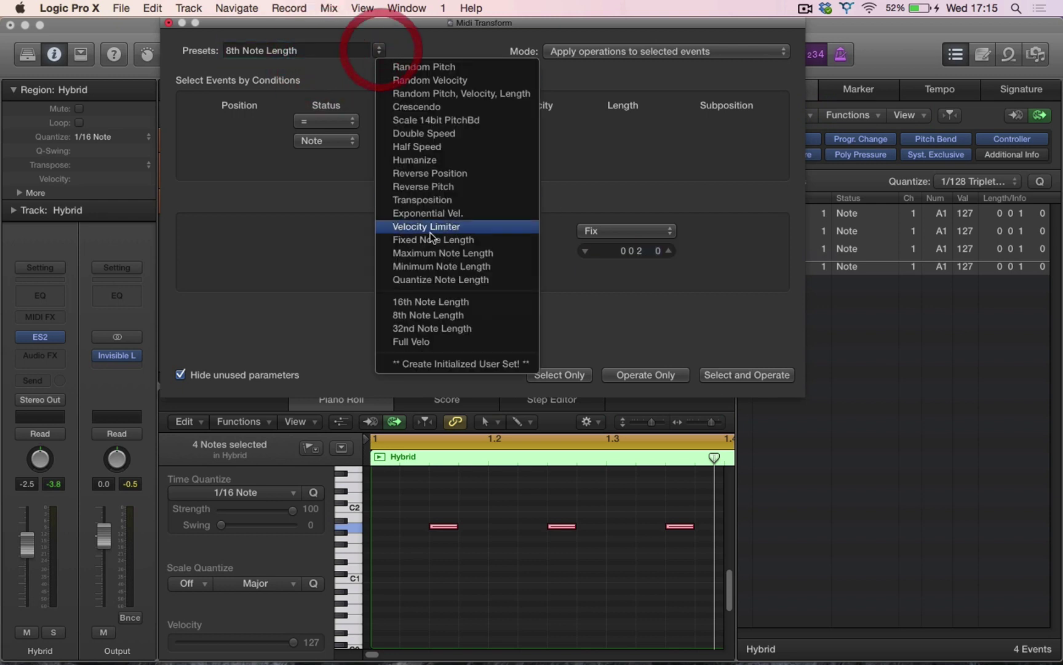
click(440, 301)
click(379, 50)
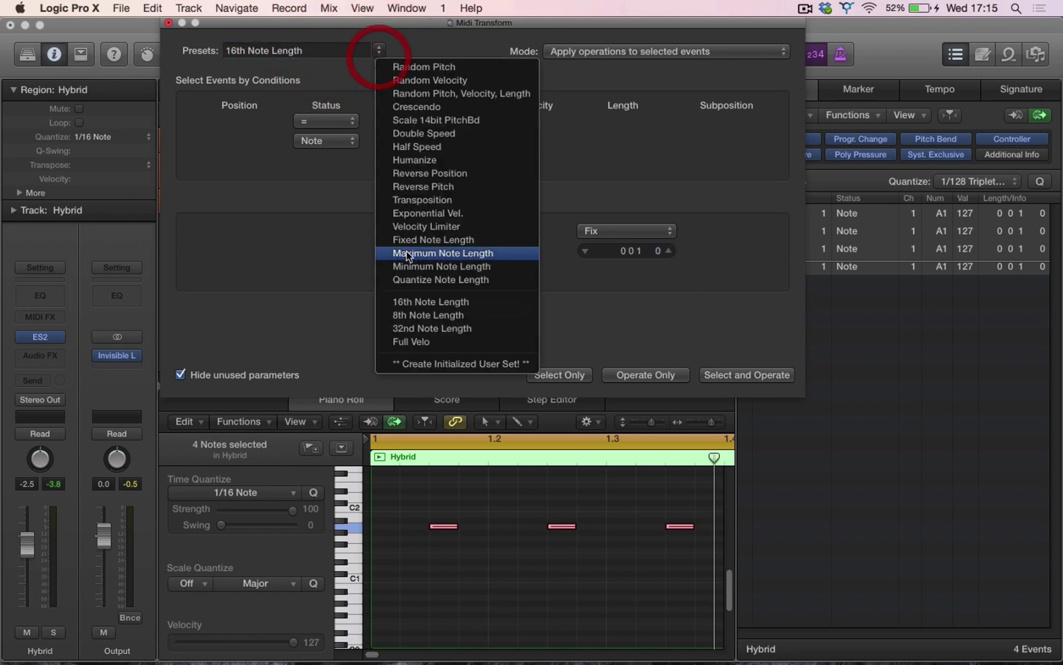
click(429, 313)
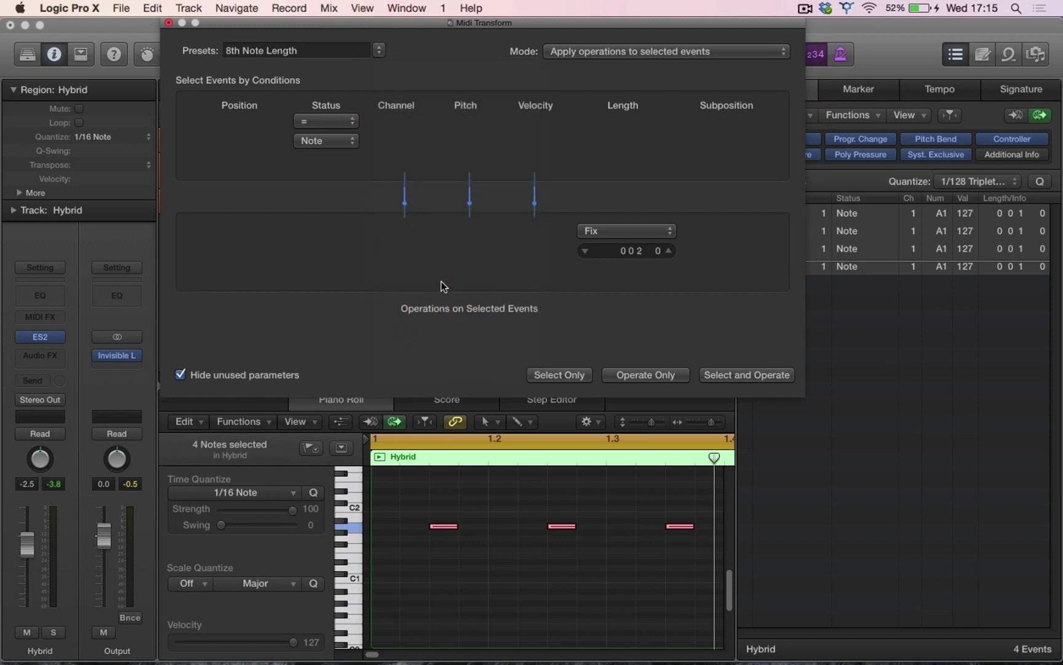
click(380, 52)
click(418, 330)
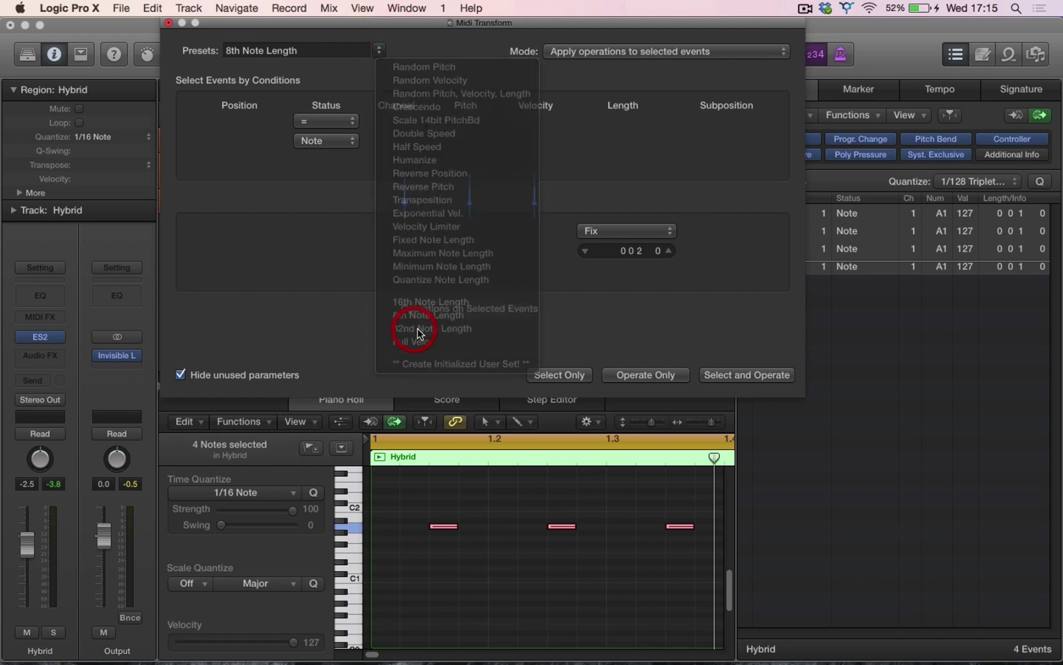
click(748, 375)
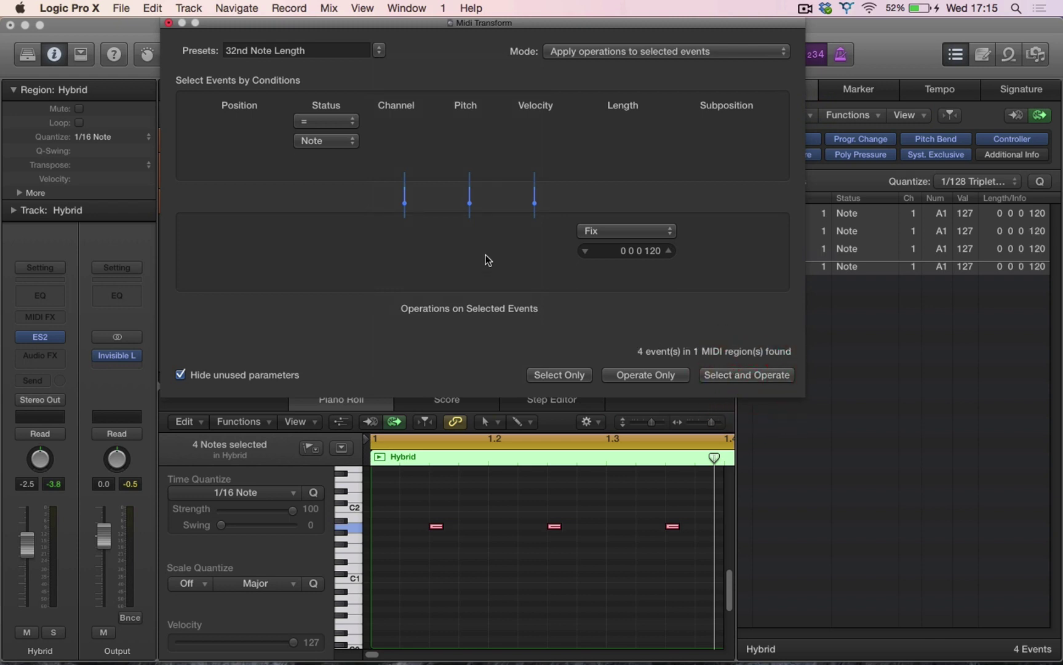
click(168, 23)
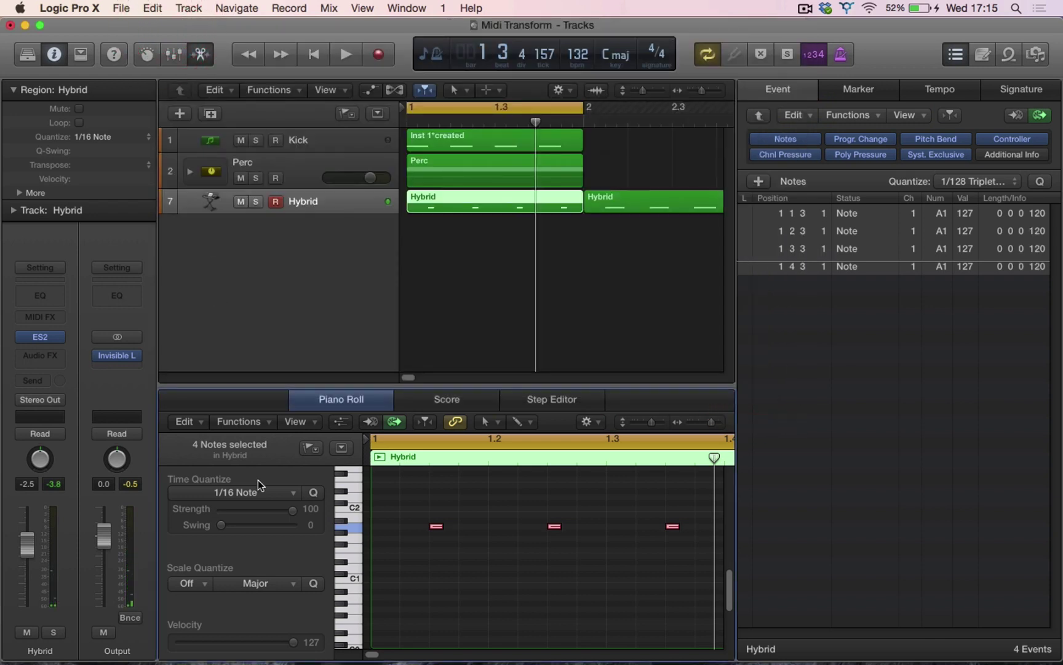
click(256, 428)
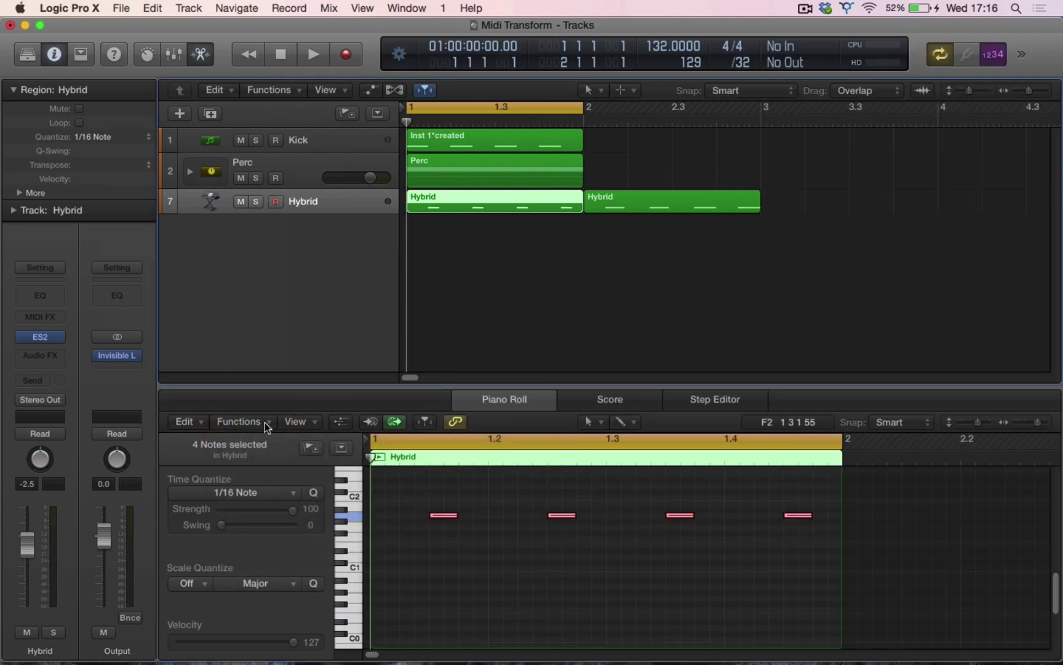
click(265, 423)
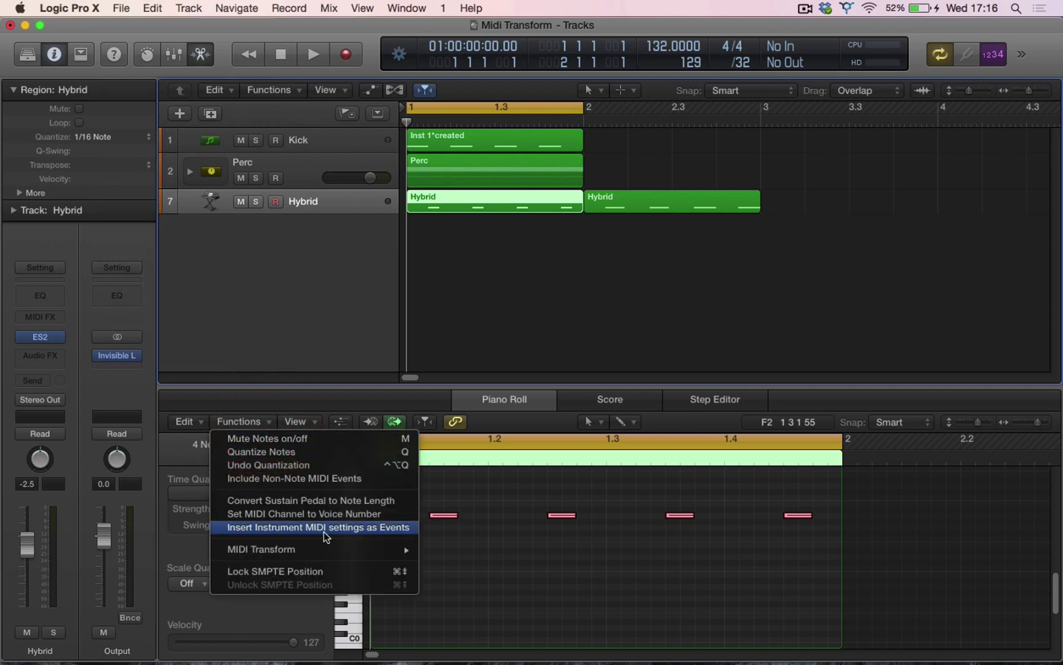
mouse_move(327, 553)
click(326, 238)
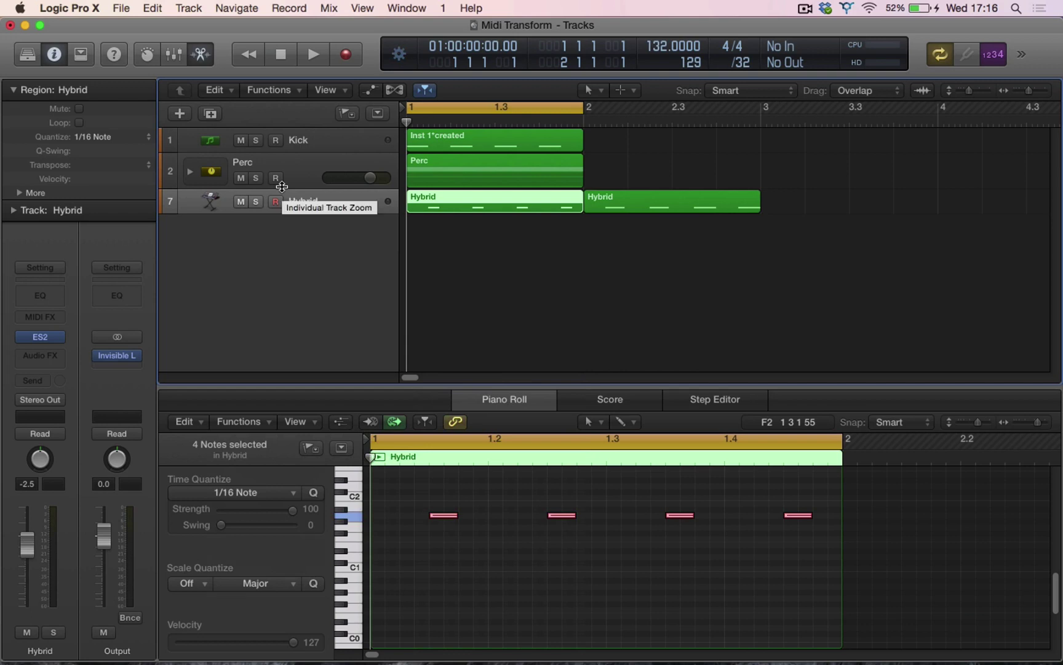
click(254, 421)
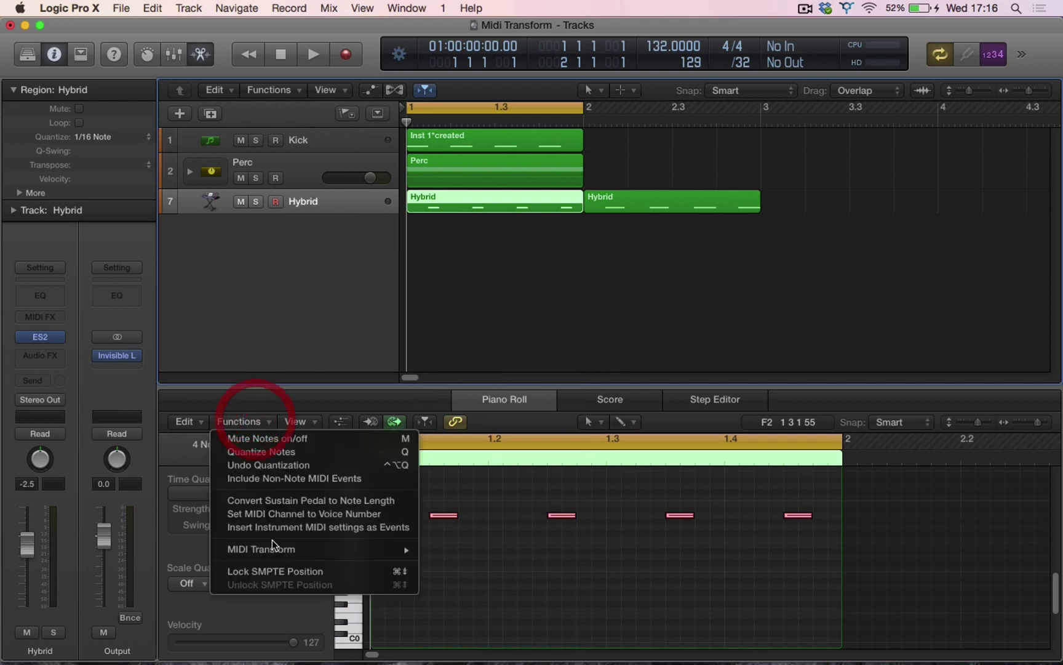
click(353, 325)
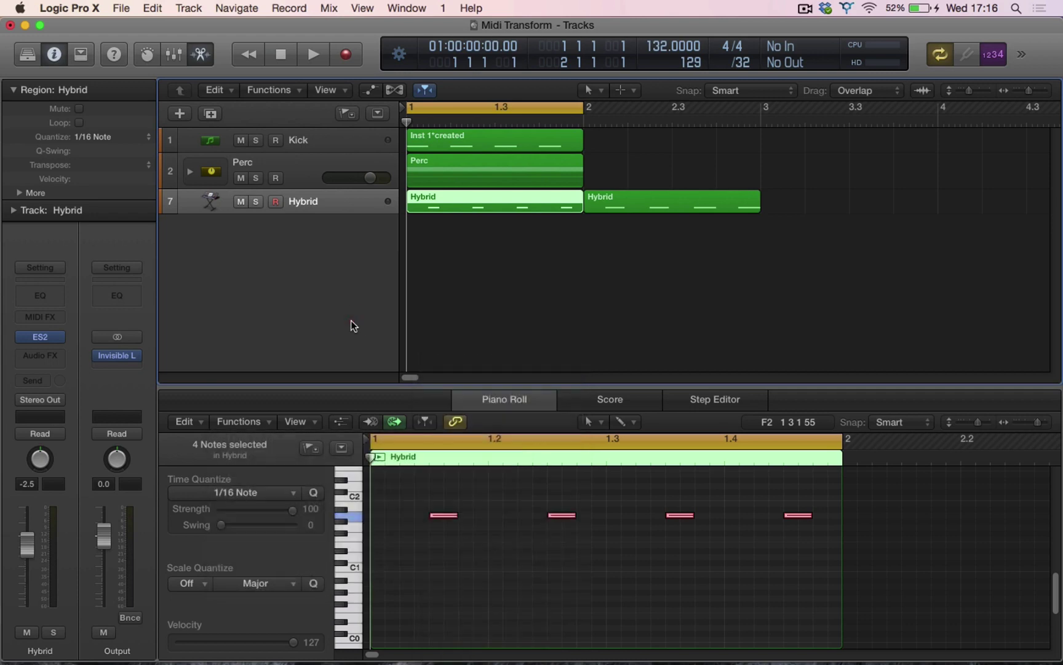